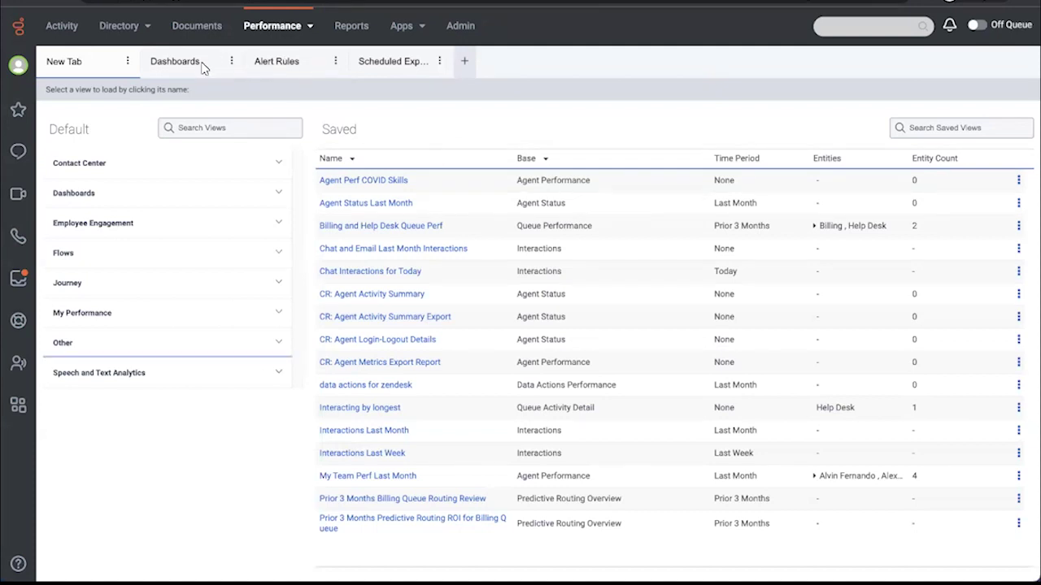
Reorder the workspace tabs, moving Dashboards right and Scheduled Exports into second place.
left_click_drag(190, 65, 281, 66)
left_click_drag(390, 62, 167, 65)
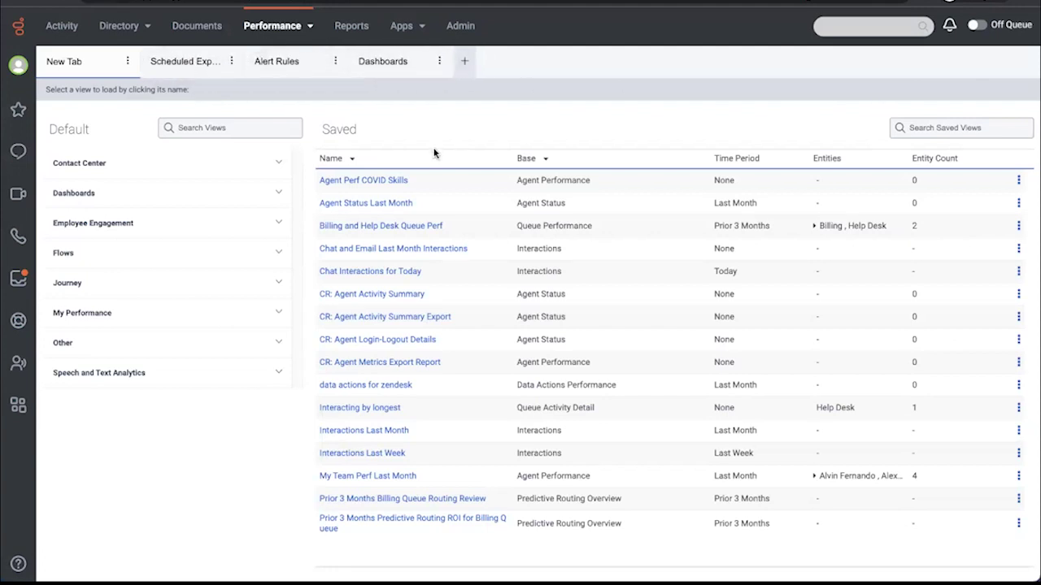
left_click(232, 62)
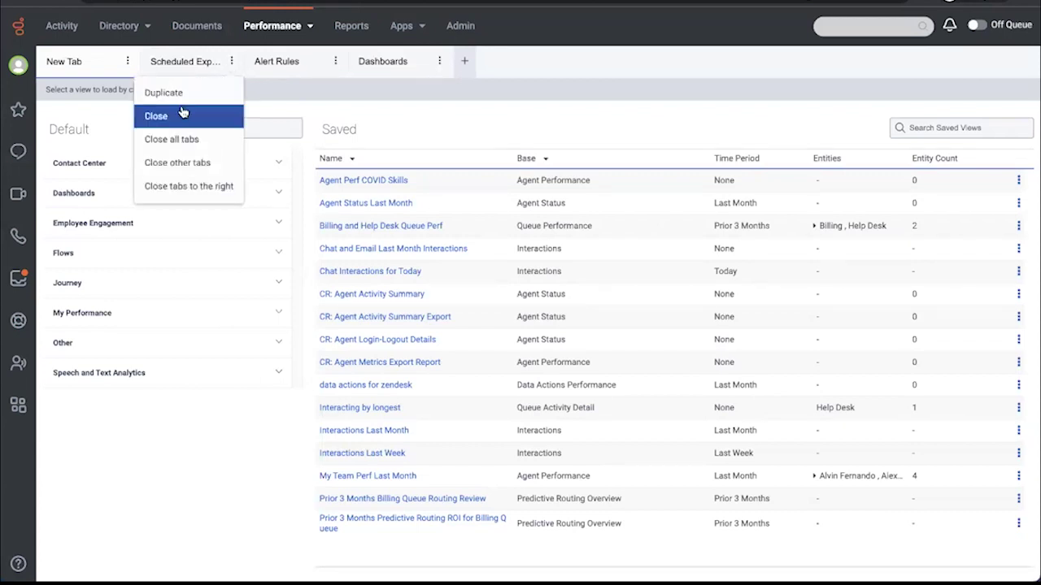
left_click(232, 62)
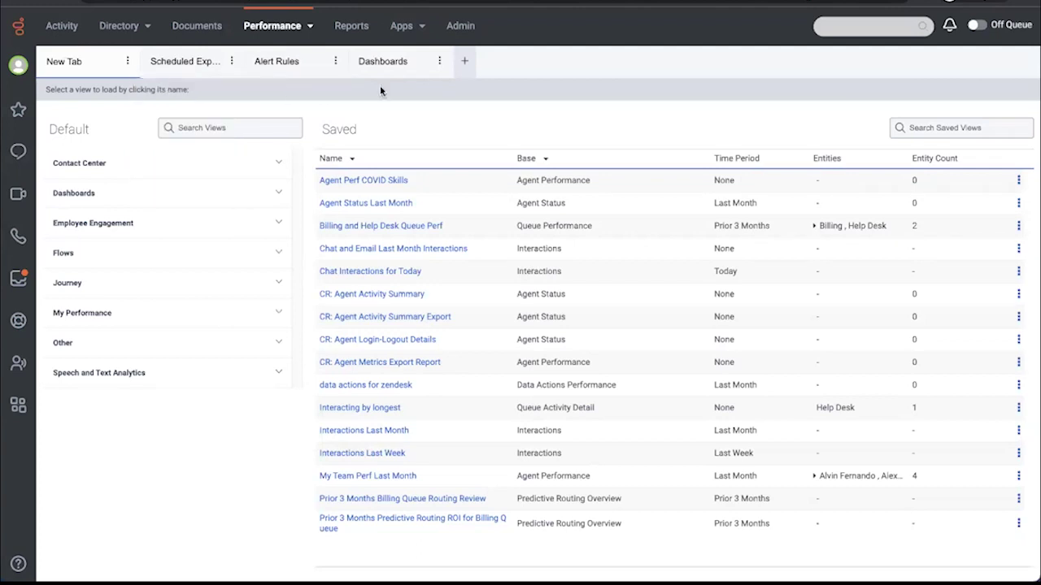
Add a blank workspace tab and expand the Other category of views.
left_click(467, 65)
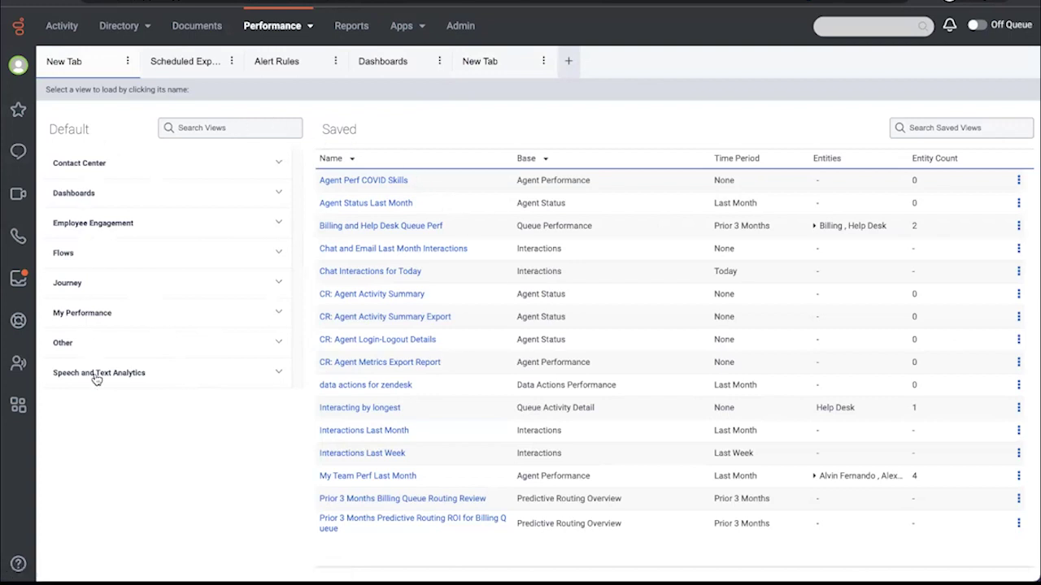
left_click(90, 194)
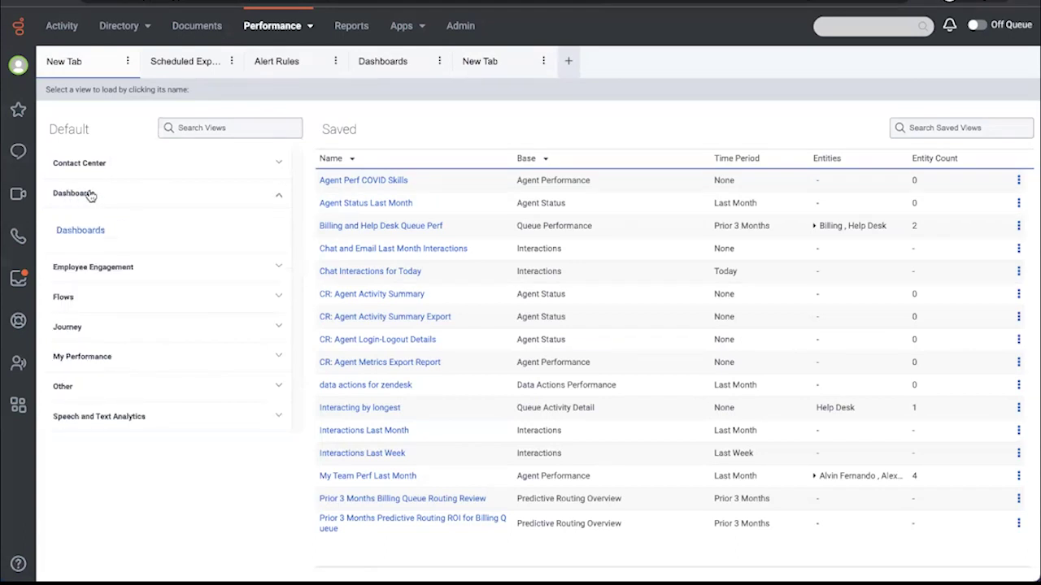
left_click(90, 194)
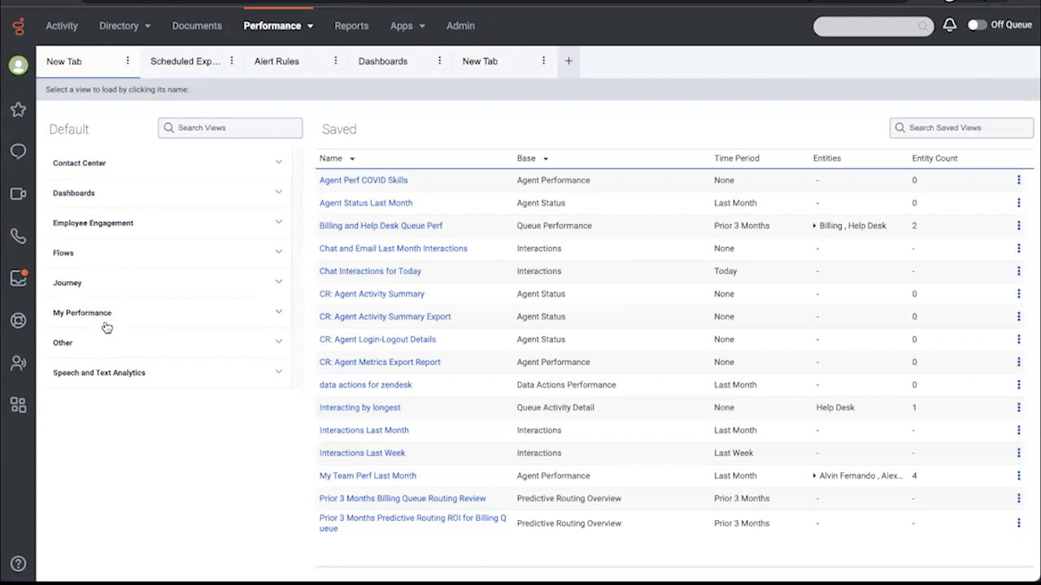
left_click(79, 345)
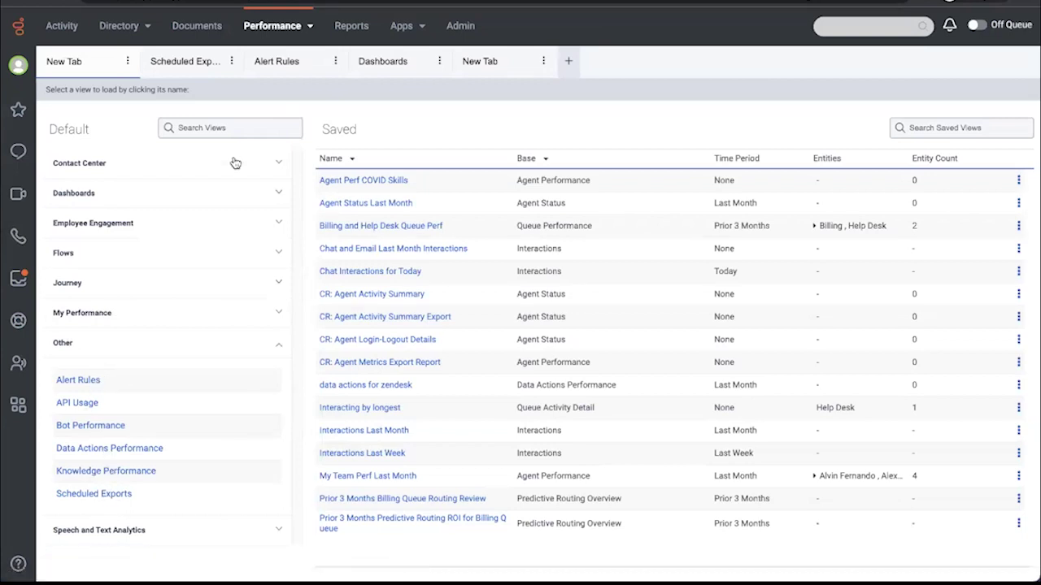
left_click(204, 63)
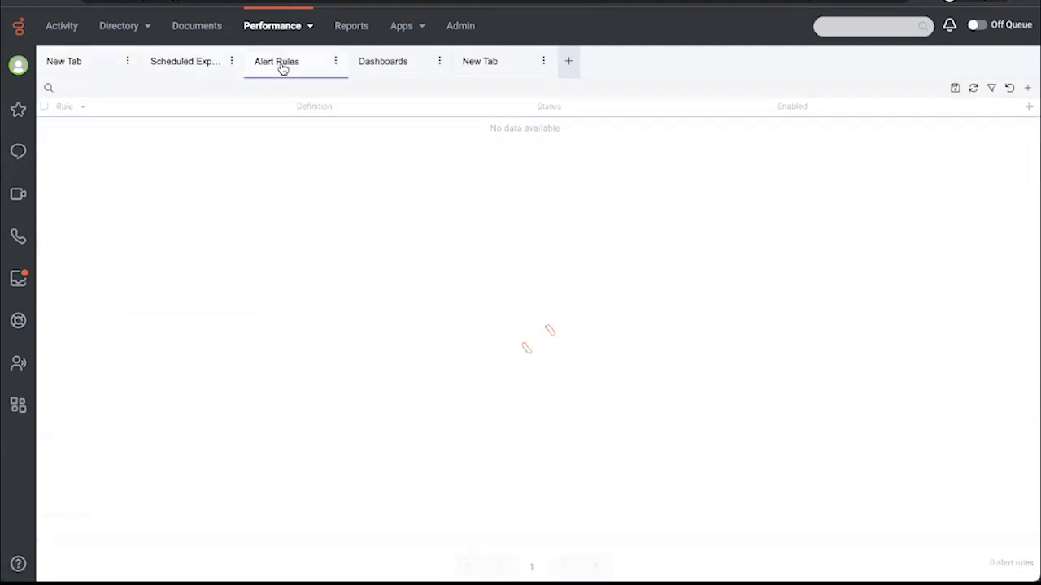
left_click(382, 69)
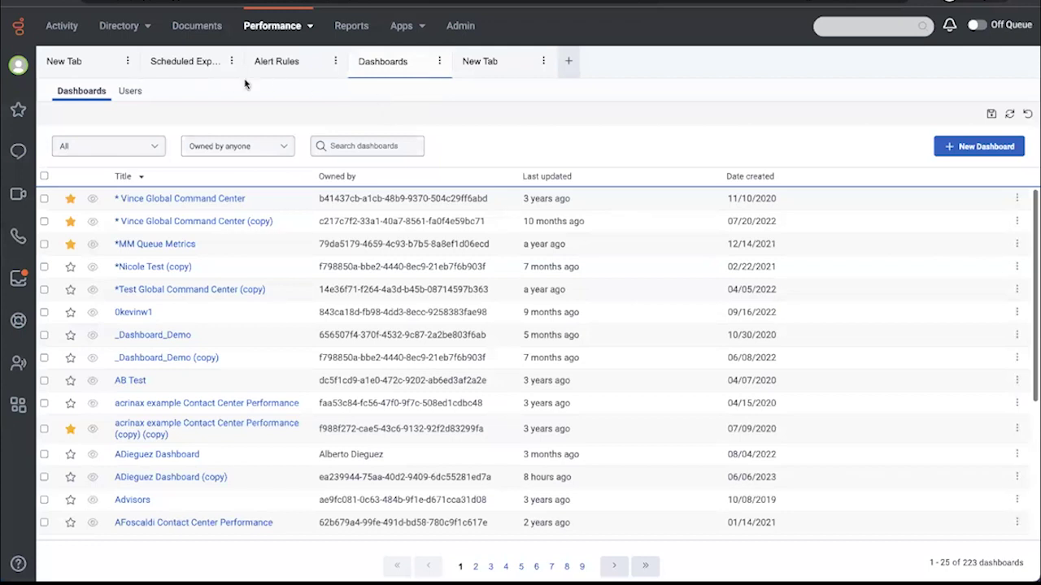
left_click(82, 65)
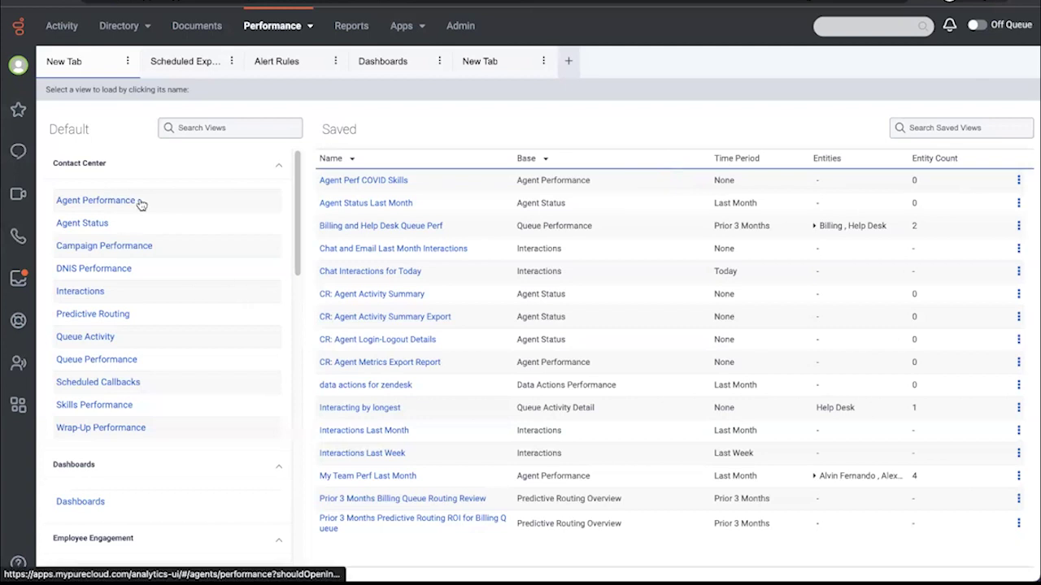
Search the views for 'data' and open Data Actions Performance under Other.
left_click(206, 123)
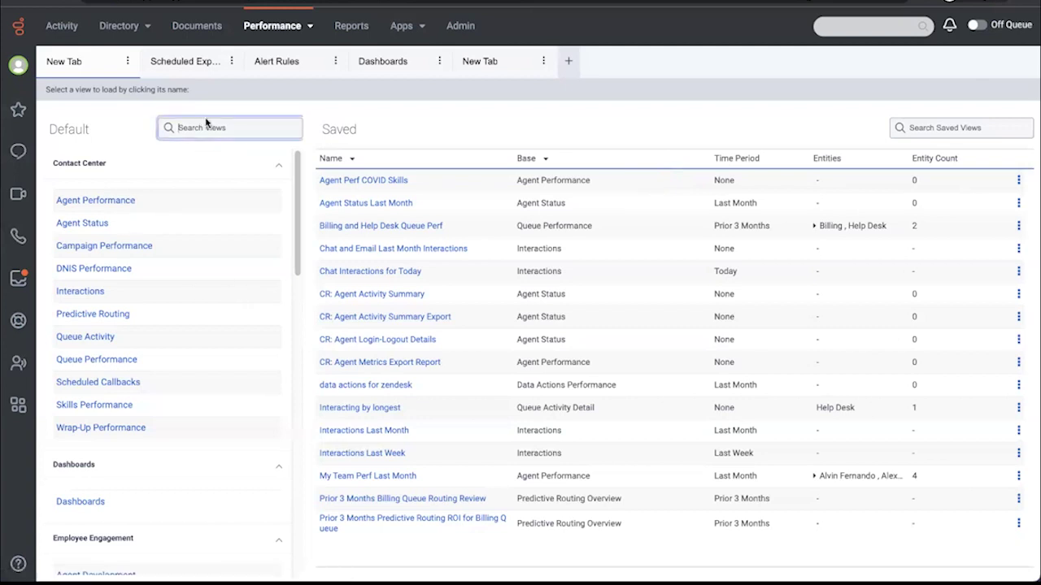
type("data")
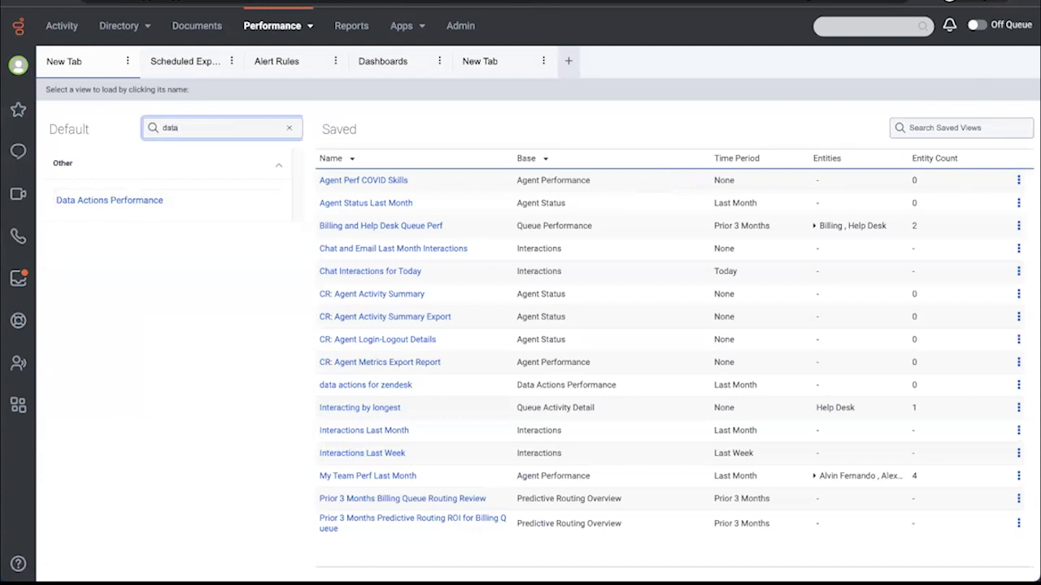
left_click(107, 200)
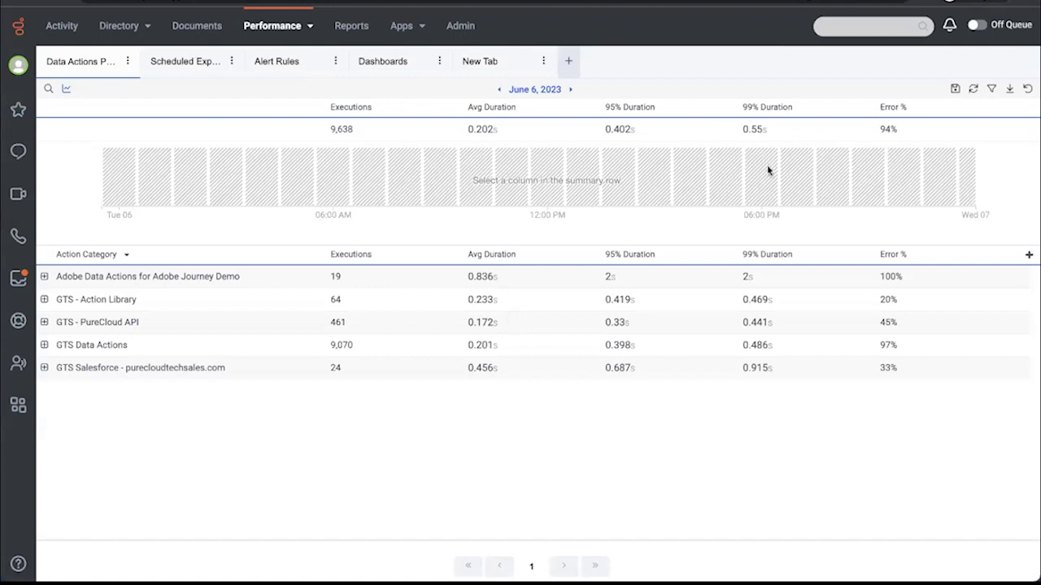
Cycle the chart through Error %, 99%, 95% and Avg Duration, ending on Executions.
left_click(892, 109)
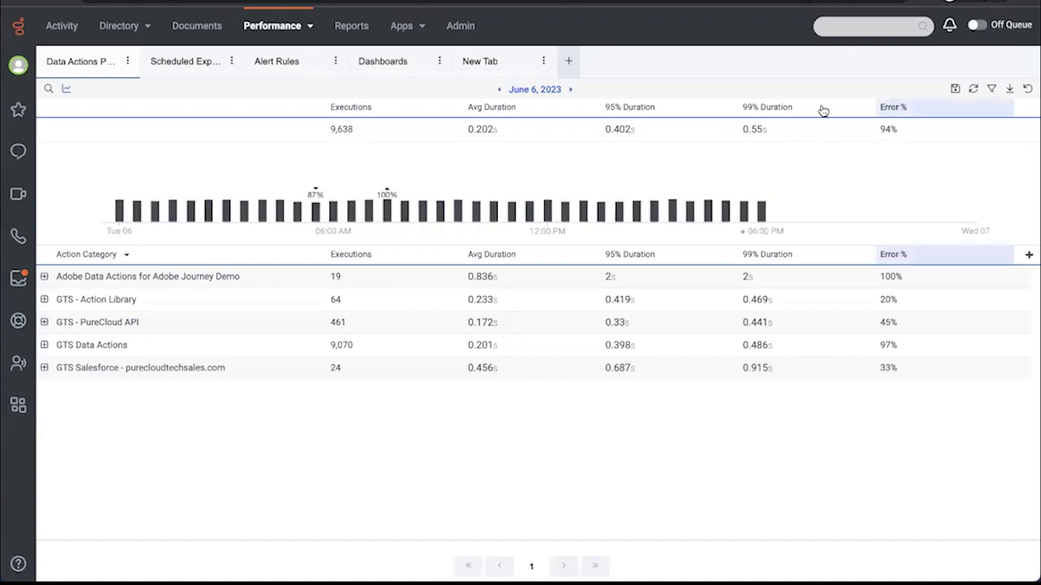
left_click(756, 109)
left_click(631, 108)
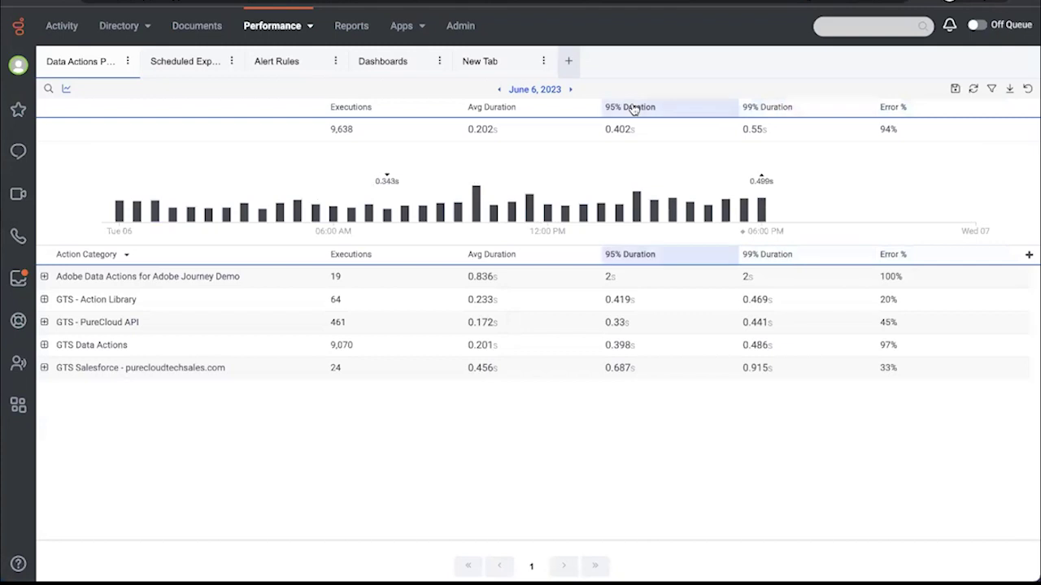
left_click(493, 110)
left_click(352, 107)
Type 'gt' into the action category filter, then close it without applying.
left_click(49, 89)
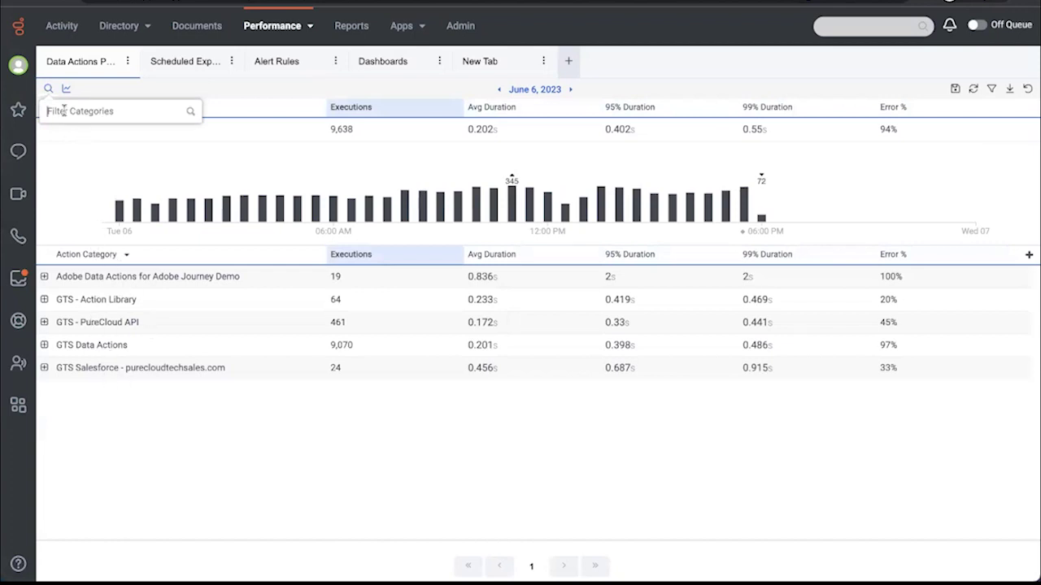
type("gts")
left_click(234, 110)
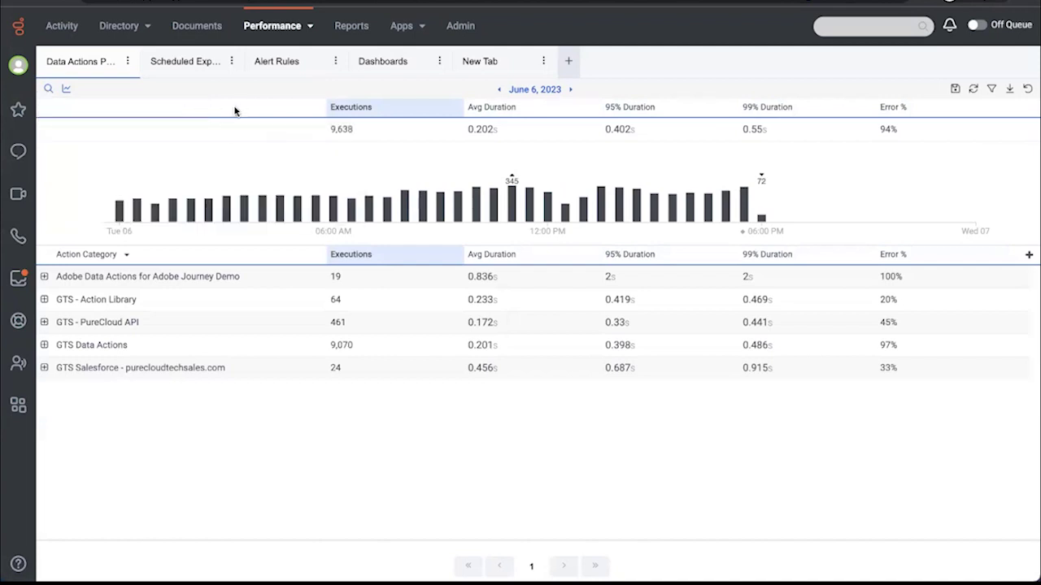
Set the report's date range to Last month (May 2023) and bring up the save-view panel.
left_click(537, 91)
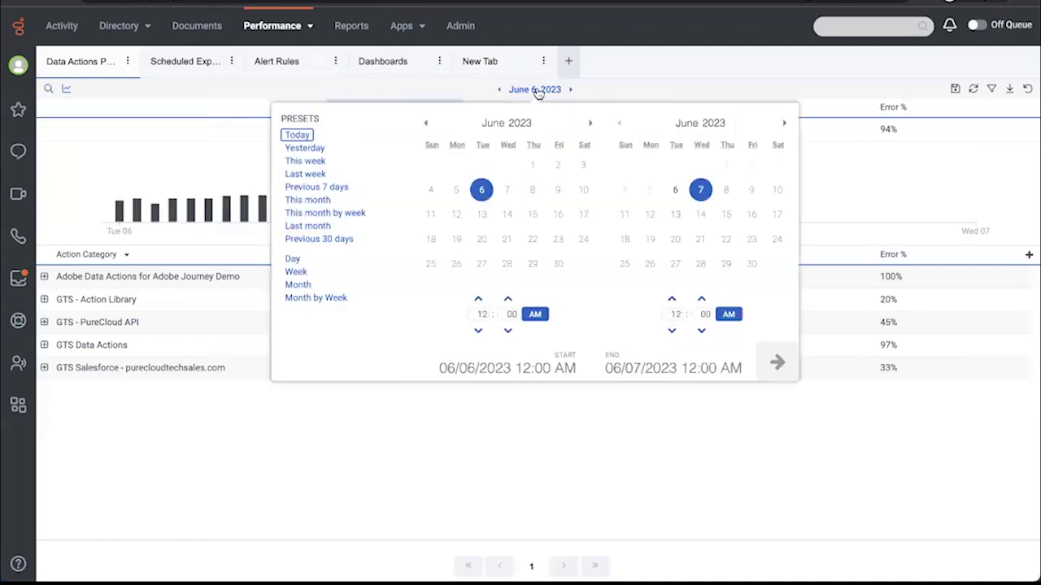
left_click(308, 226)
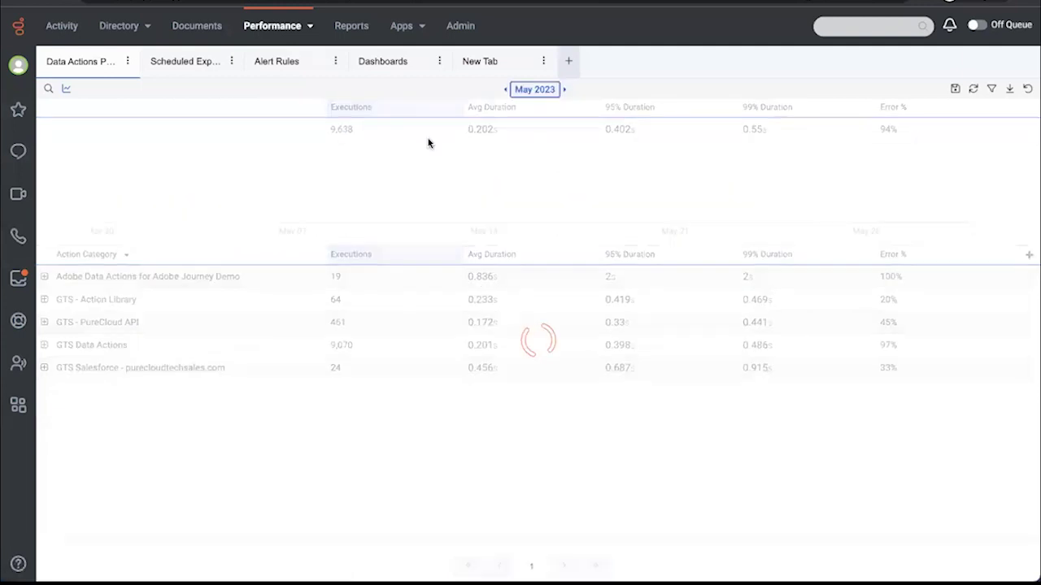
left_click(536, 91)
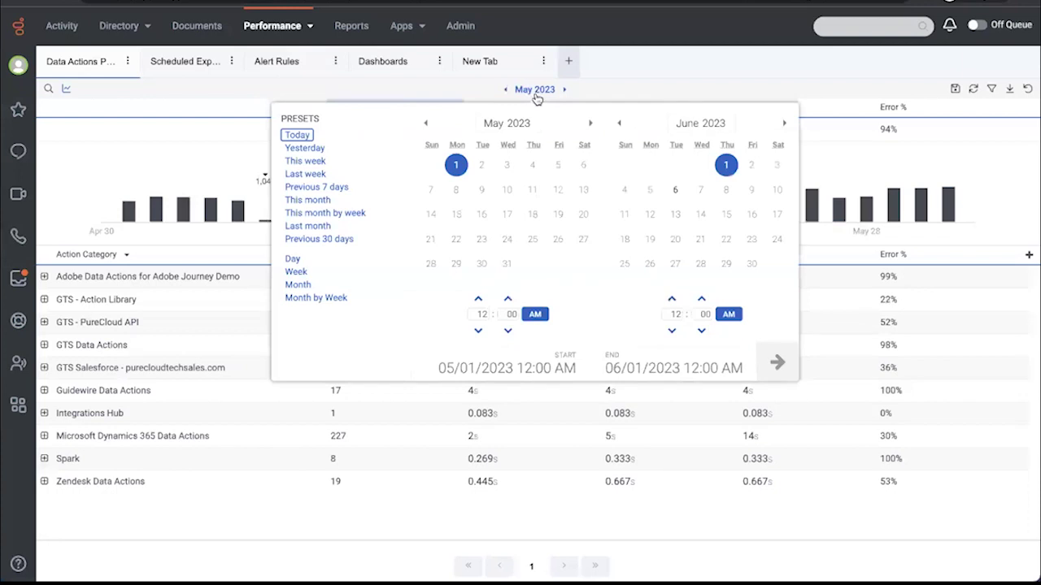
left_click(256, 104)
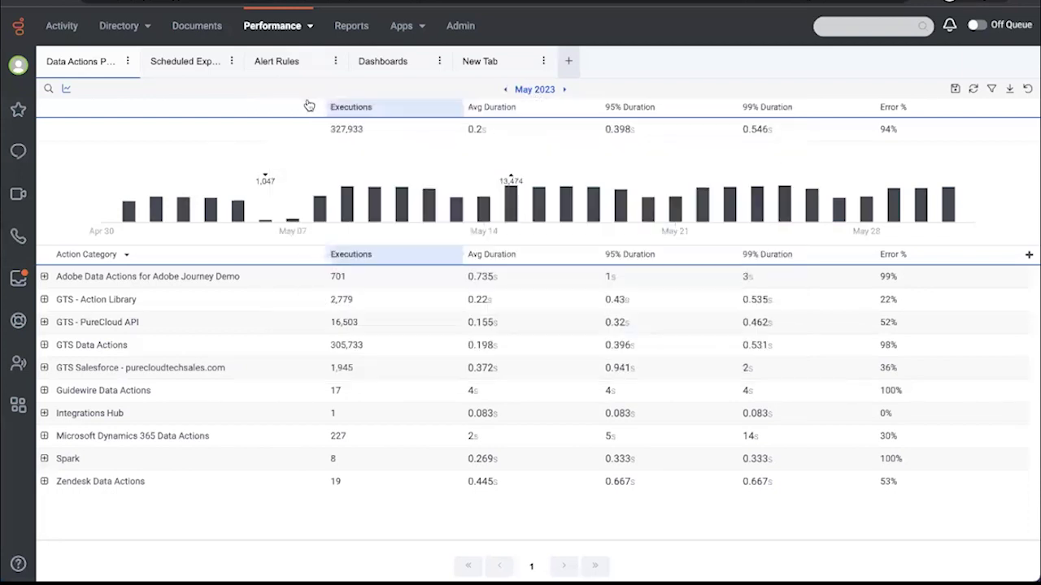
left_click(954, 89)
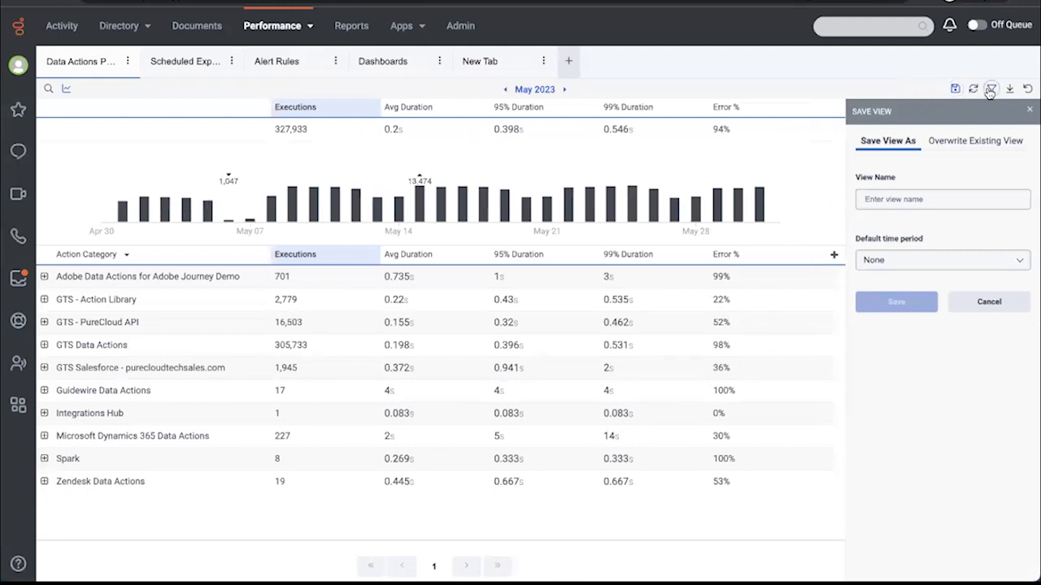
Show the Filter and Export panels, then close the Export panel.
left_click(989, 90)
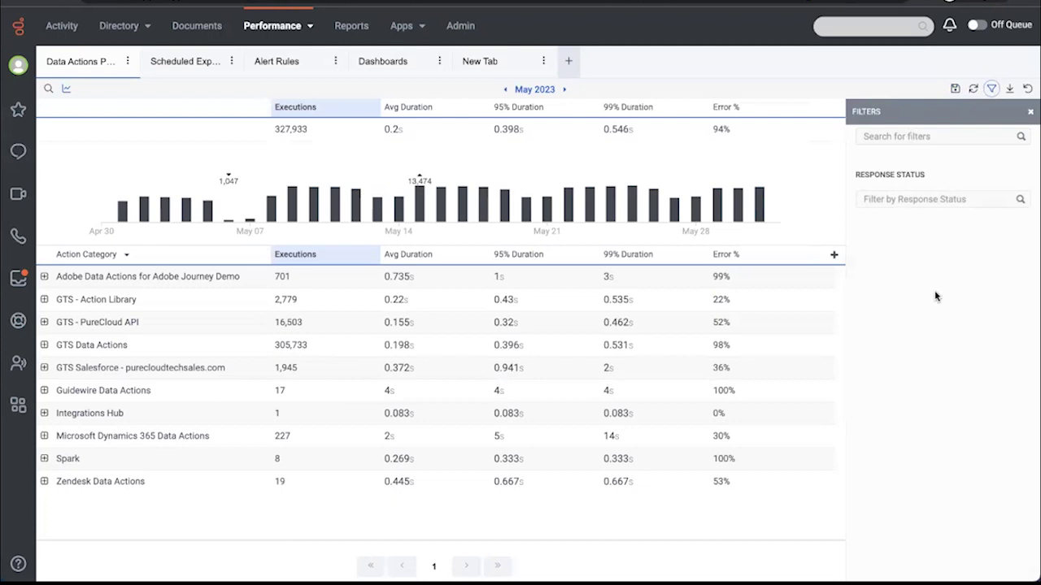
left_click(1009, 88)
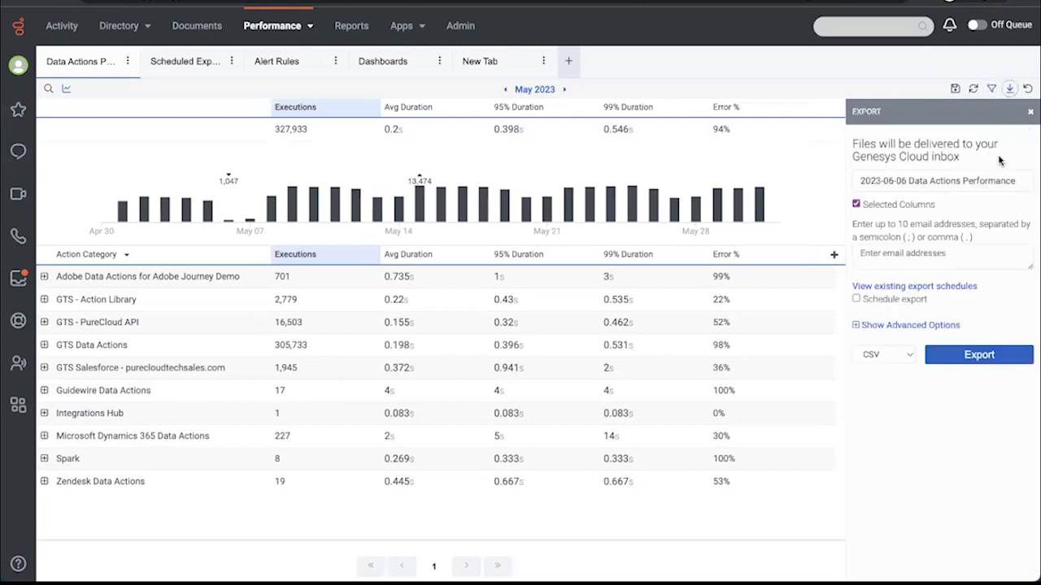
left_click(1028, 114)
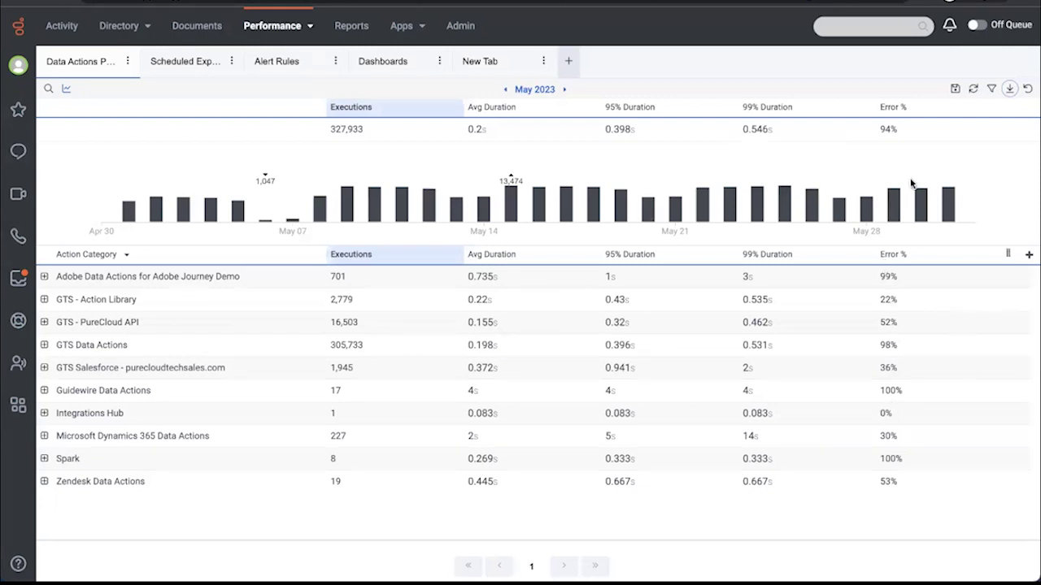
Chart May's Error %, expand Zendesk Data Actions and open Get User By Phone Number.
left_click(892, 106)
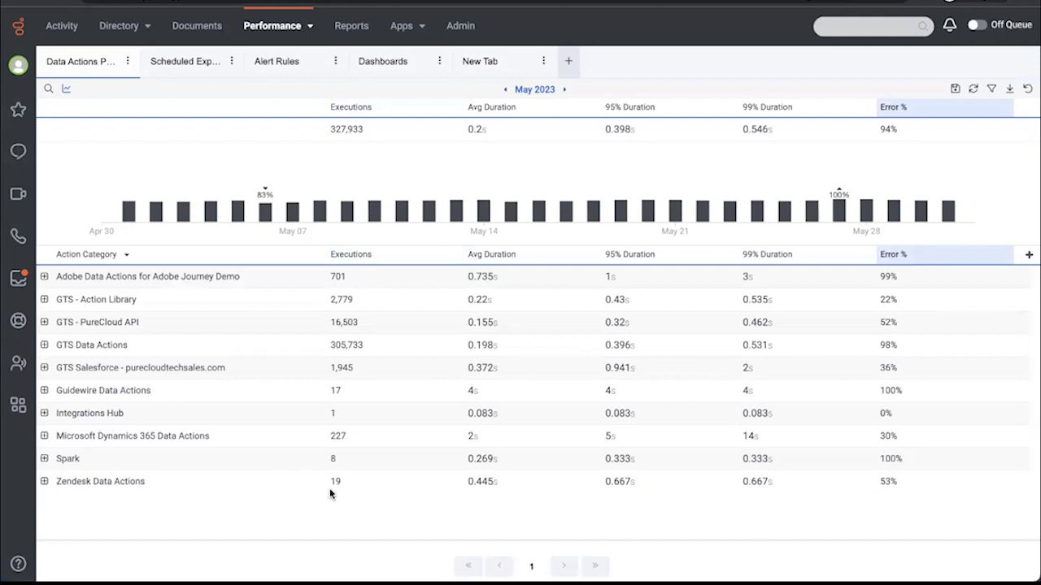
left_click(44, 482)
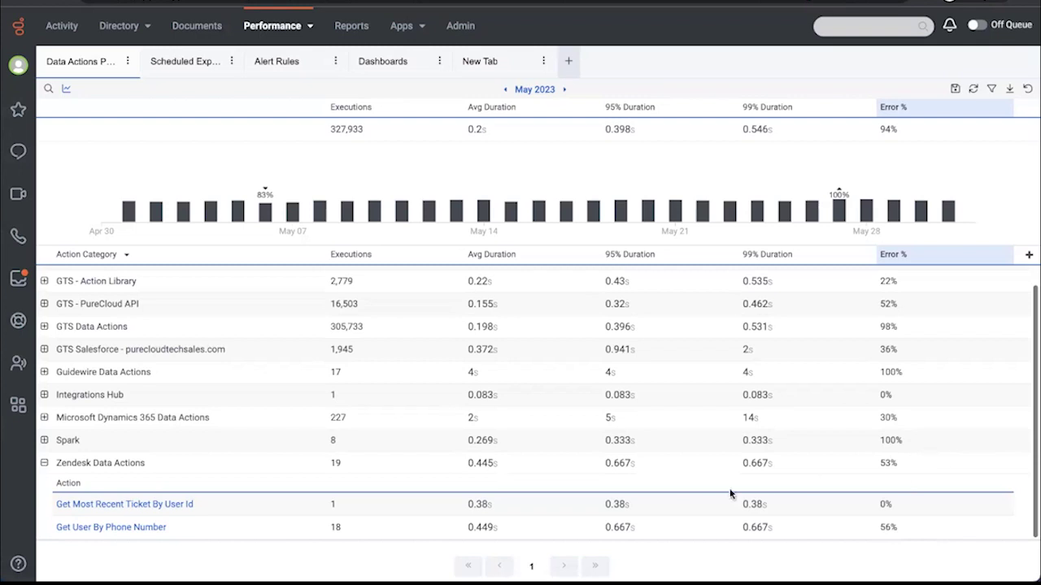
left_click(108, 528)
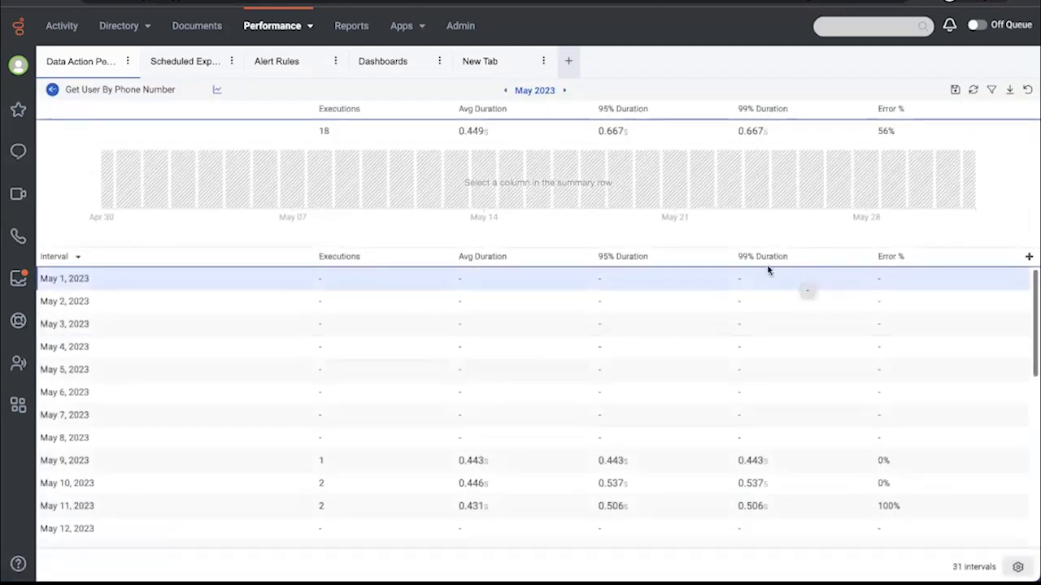
Chart Get User By Phone Number's error percentages, then return to the New Tab view picker.
left_click(895, 109)
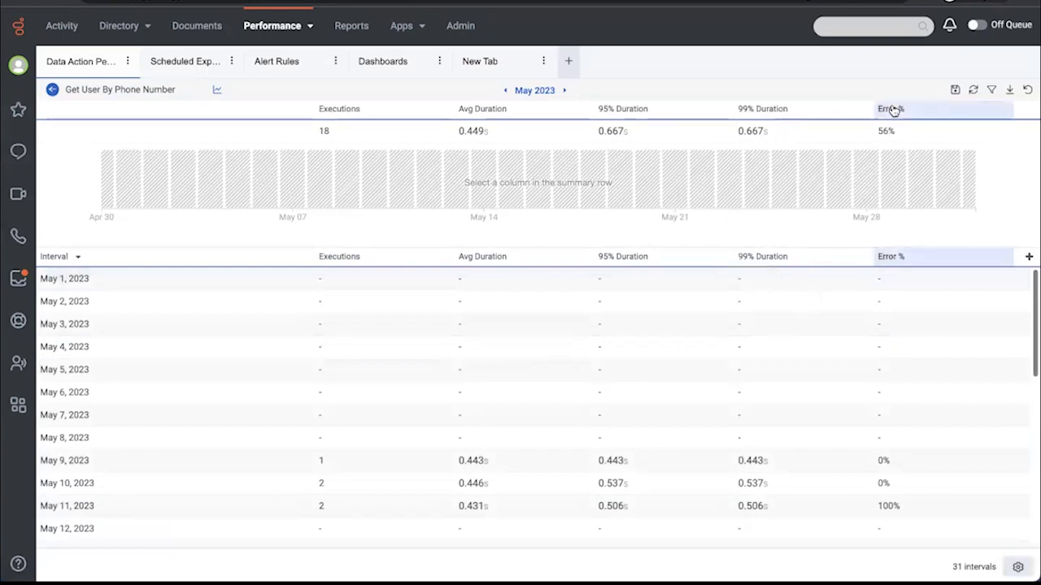
mouse_move(401, 213)
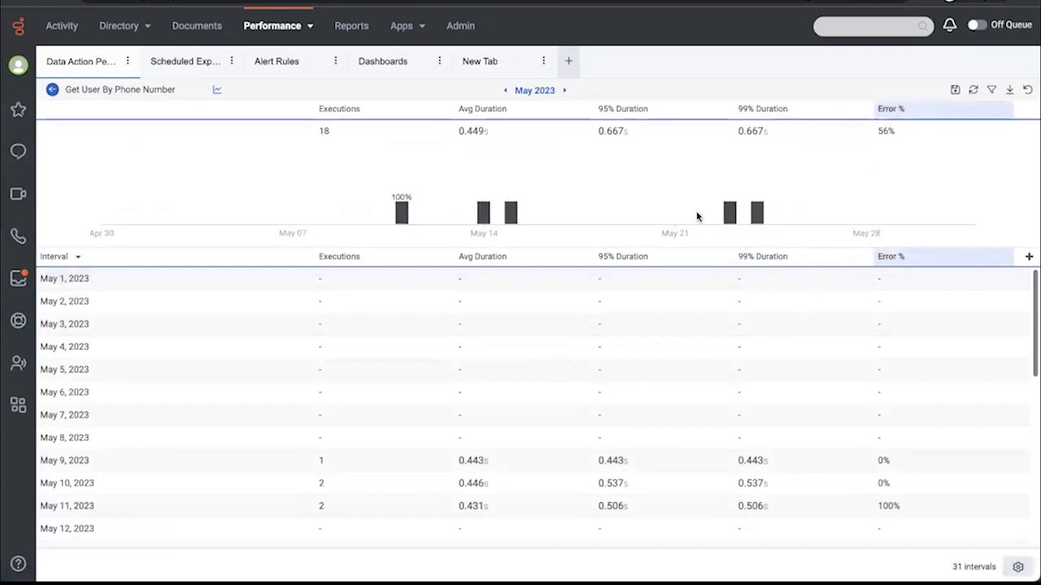
mouse_move(759, 214)
left_click(502, 63)
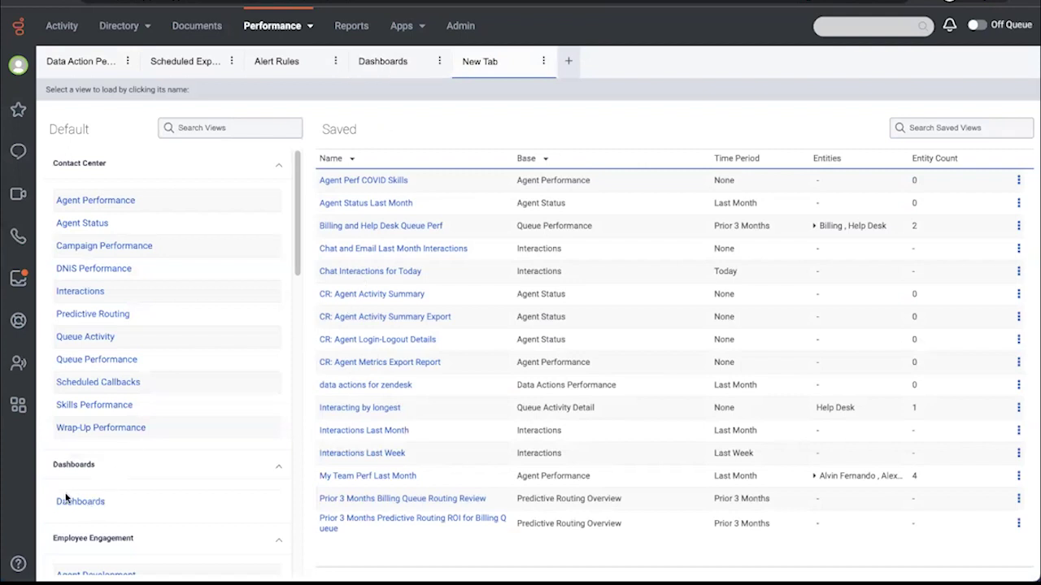
Filter the Dashboards list to Public visibility (211 dashboards), select all, then deselect all.
left_click(383, 62)
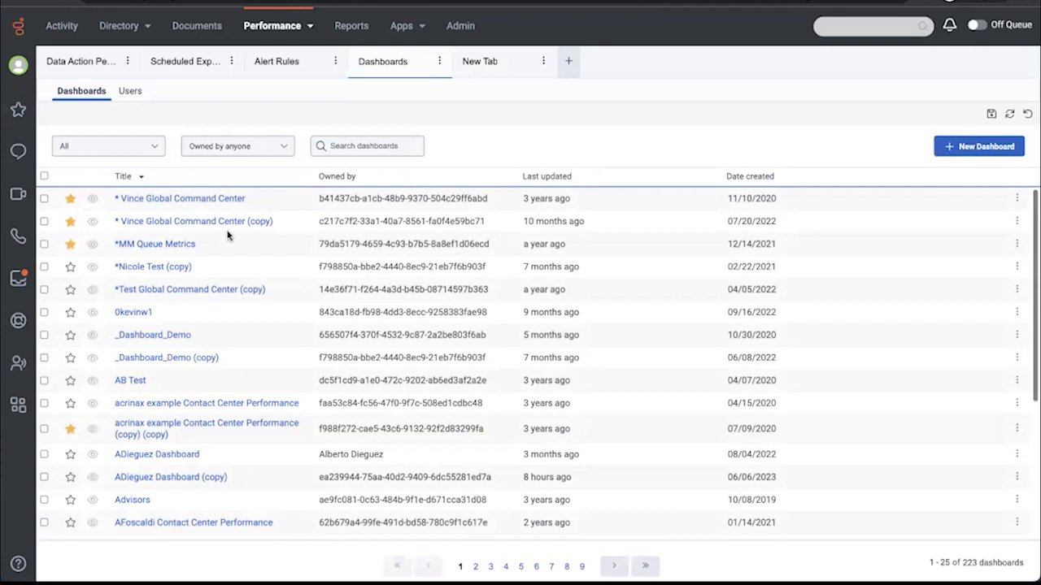
left_click(233, 147)
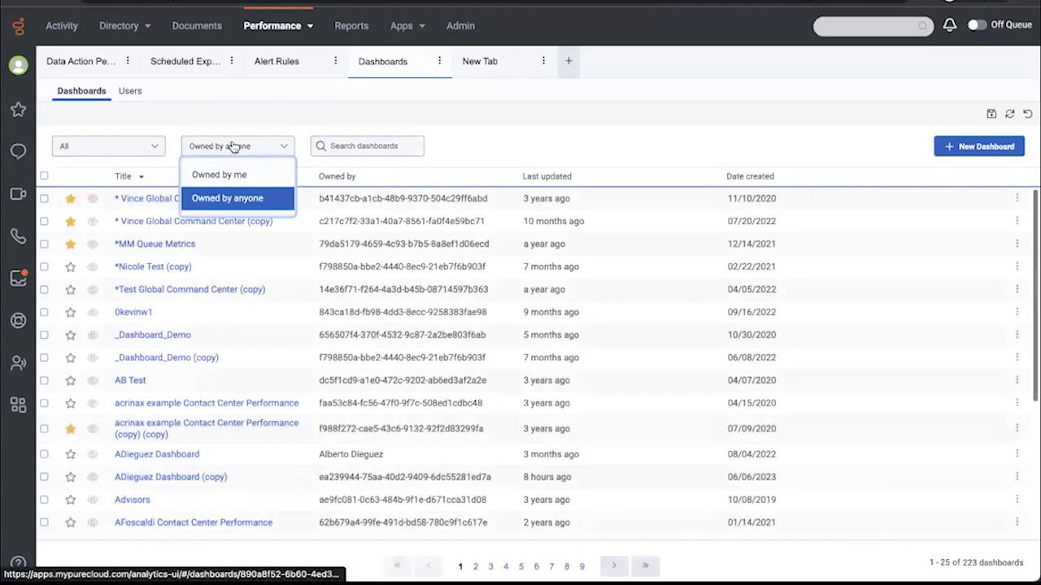
left_click(149, 149)
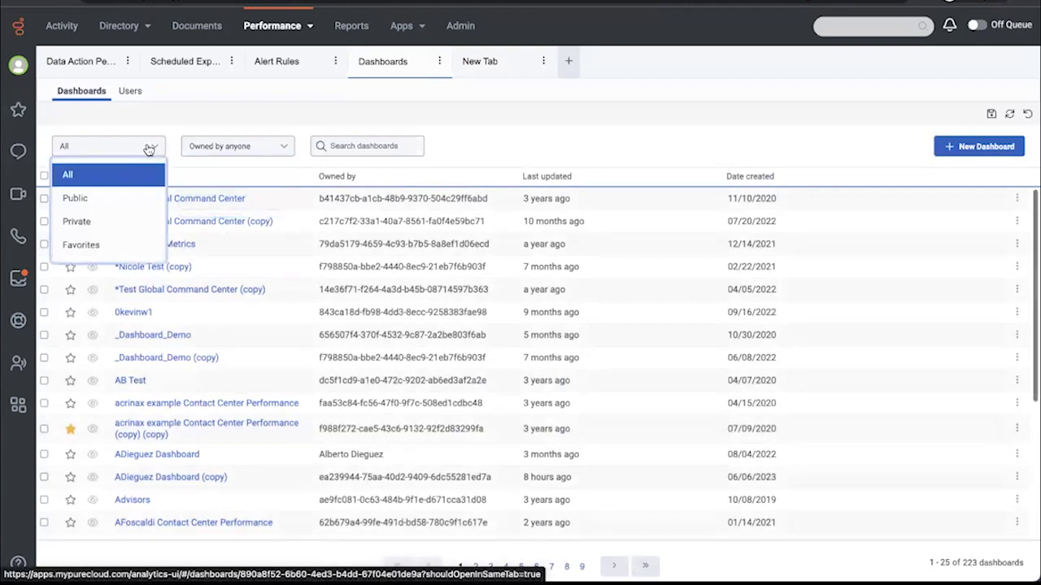
left_click(73, 198)
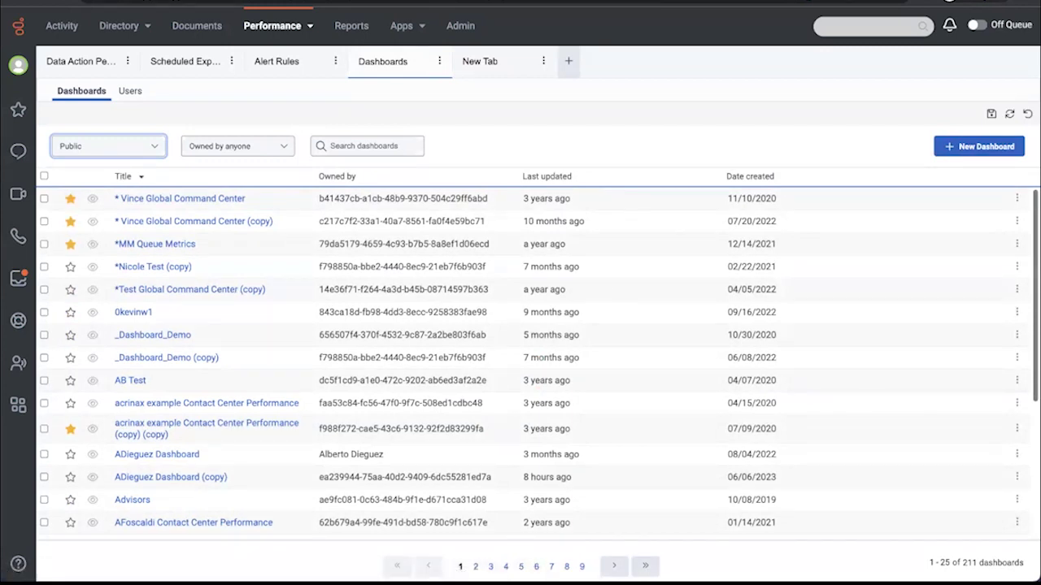
left_click(44, 175)
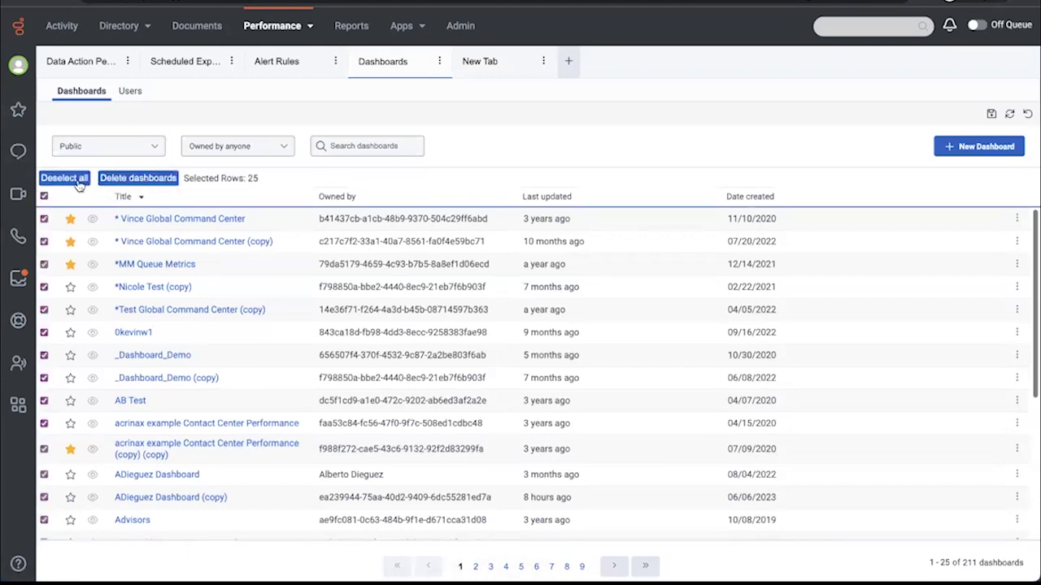
left_click(70, 179)
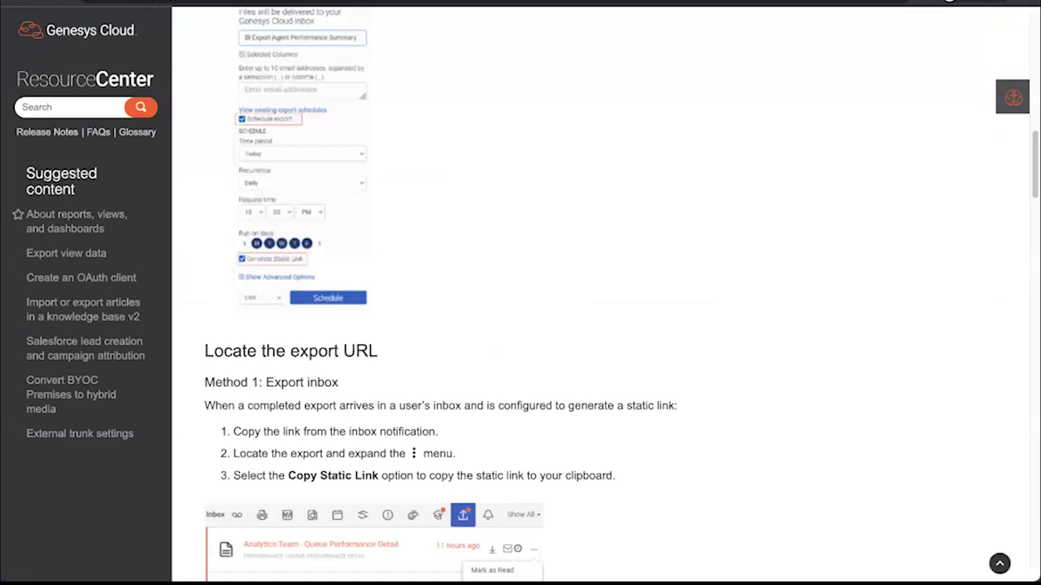
Scroll through the Generate static link article from the top down to Package dependencies.
scroll(345, 219, "up", 15)
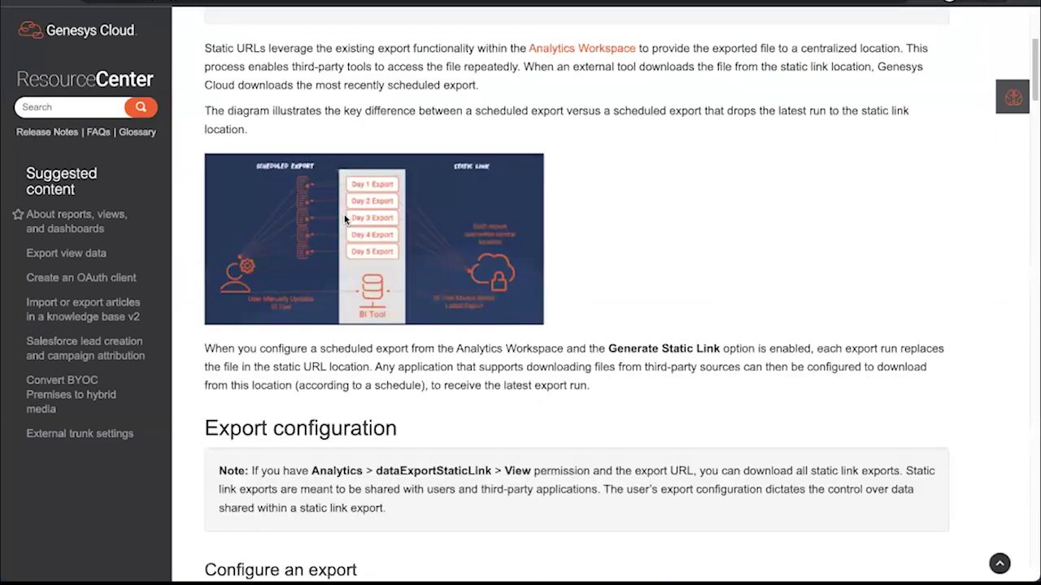
scroll(345, 220, "down", 1)
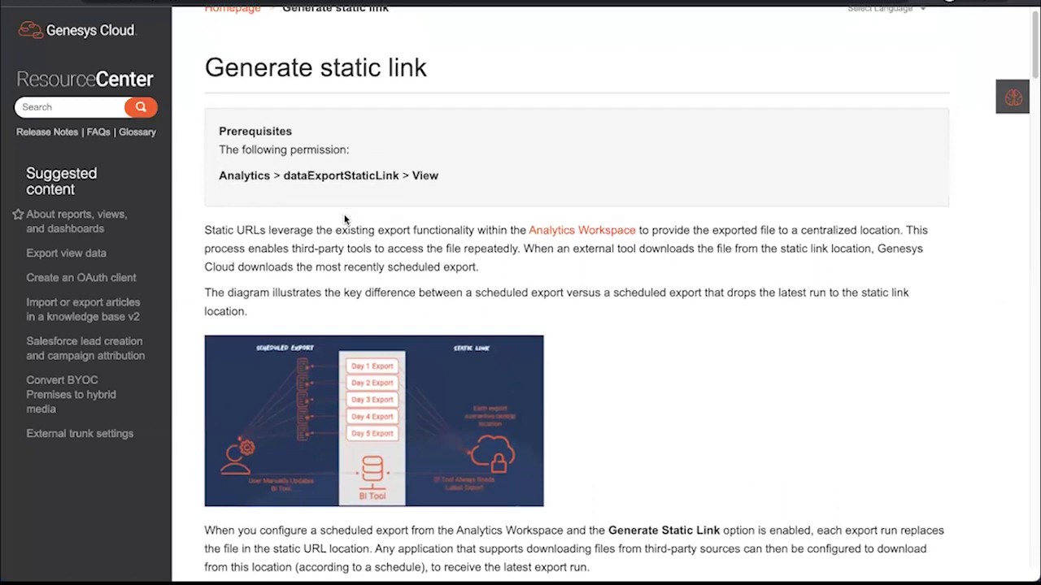
scroll(344, 218, "down", 3)
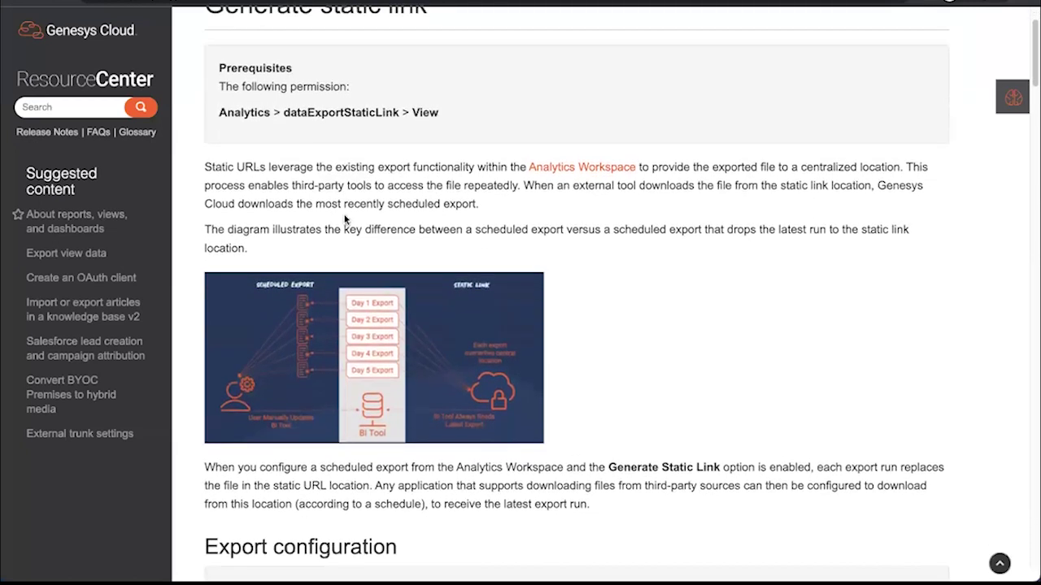
scroll(345, 220, "down", 4)
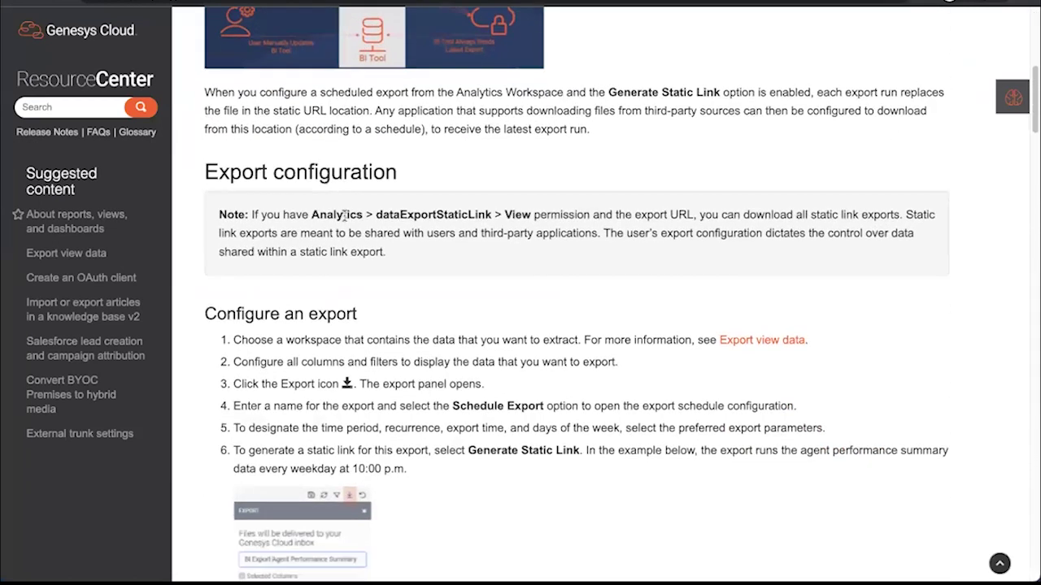
scroll(345, 219, "down", 7)
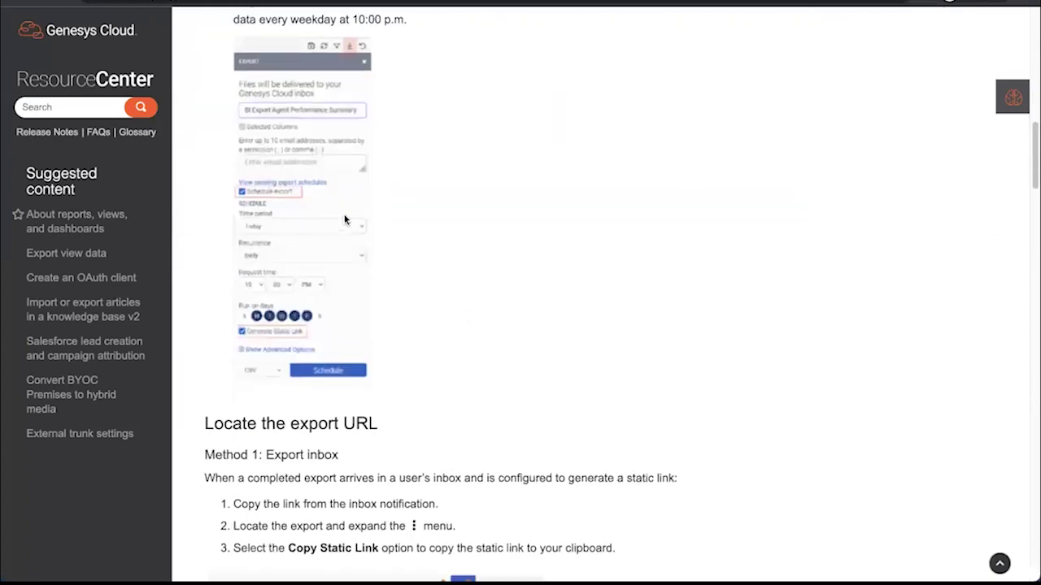
scroll(345, 217, "down", 9)
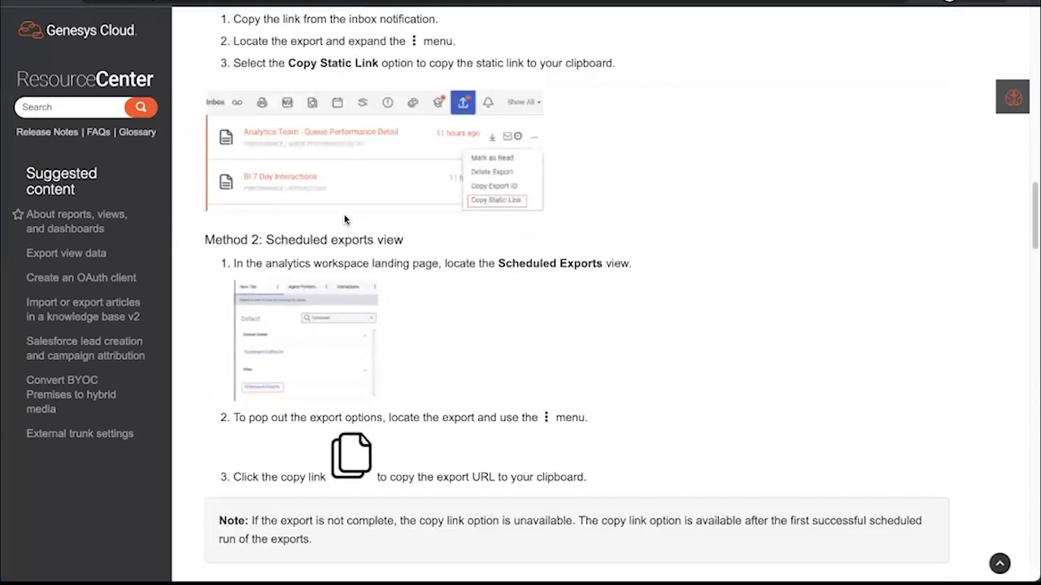
scroll(345, 220, "down", 6)
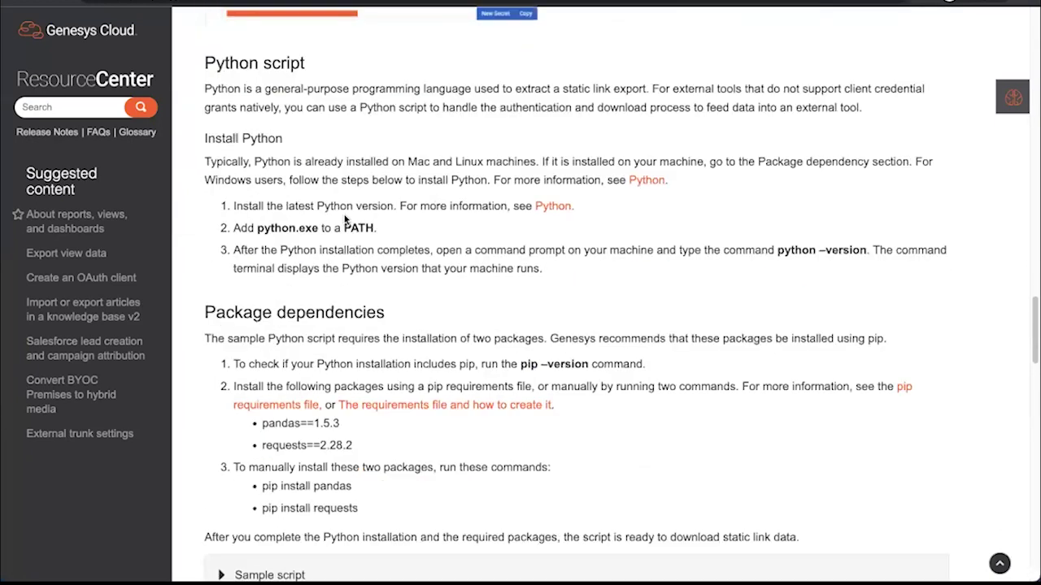
scroll(404, 255, "down", 1)
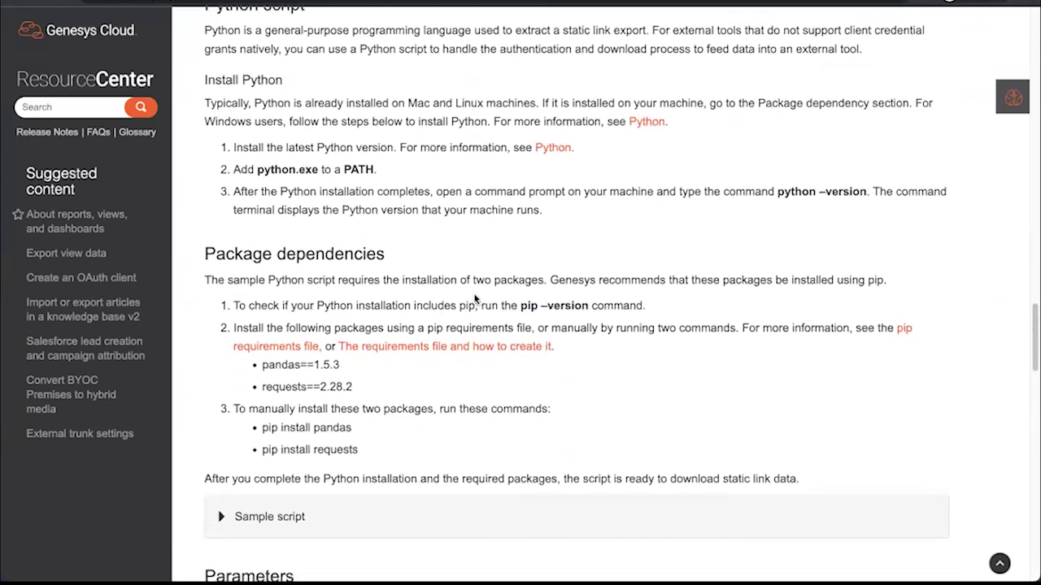
scroll(475, 301, "down", 3)
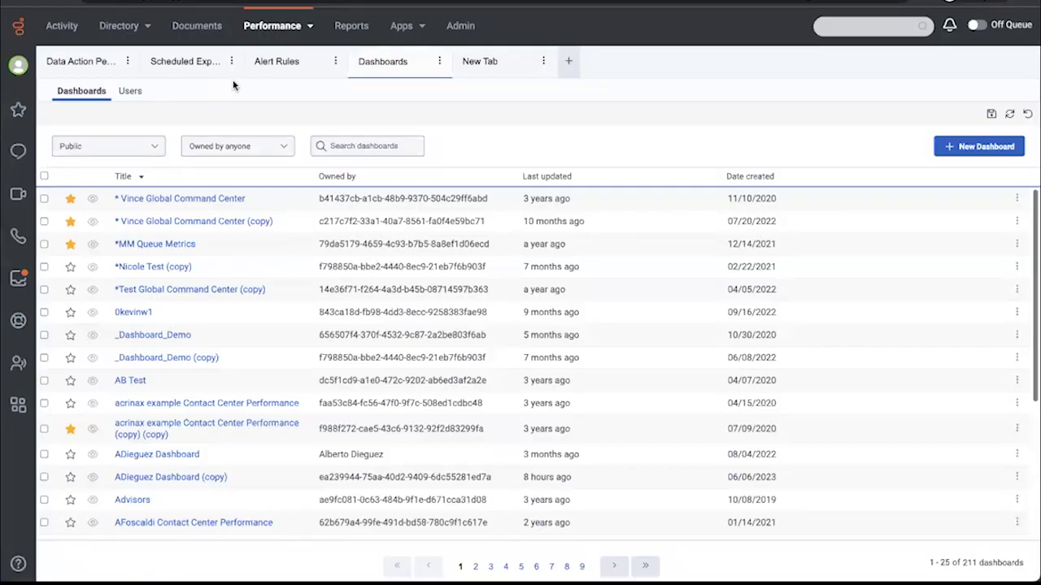
Glance at New Tab's Default views, then return to Scheduled Exports' three BI export schedules.
left_click(187, 64)
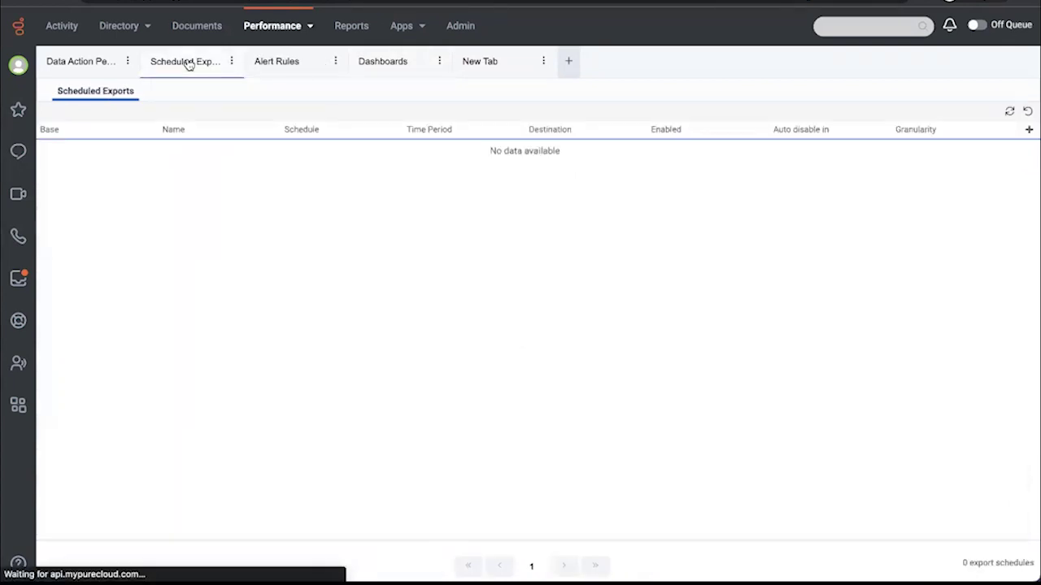
left_click(494, 71)
scroll(142, 372, "down", 7)
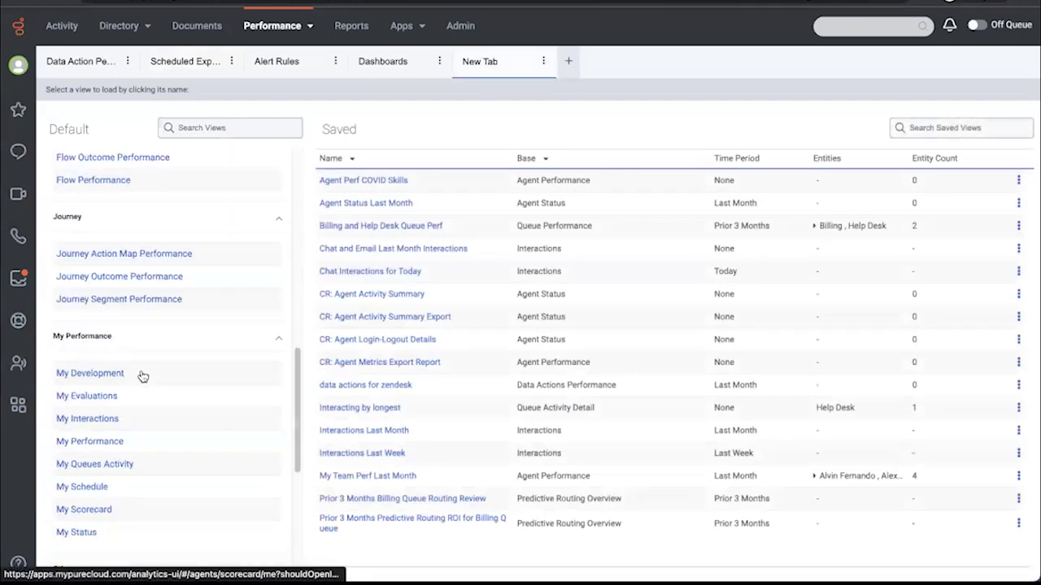
scroll(143, 370, "down", 3)
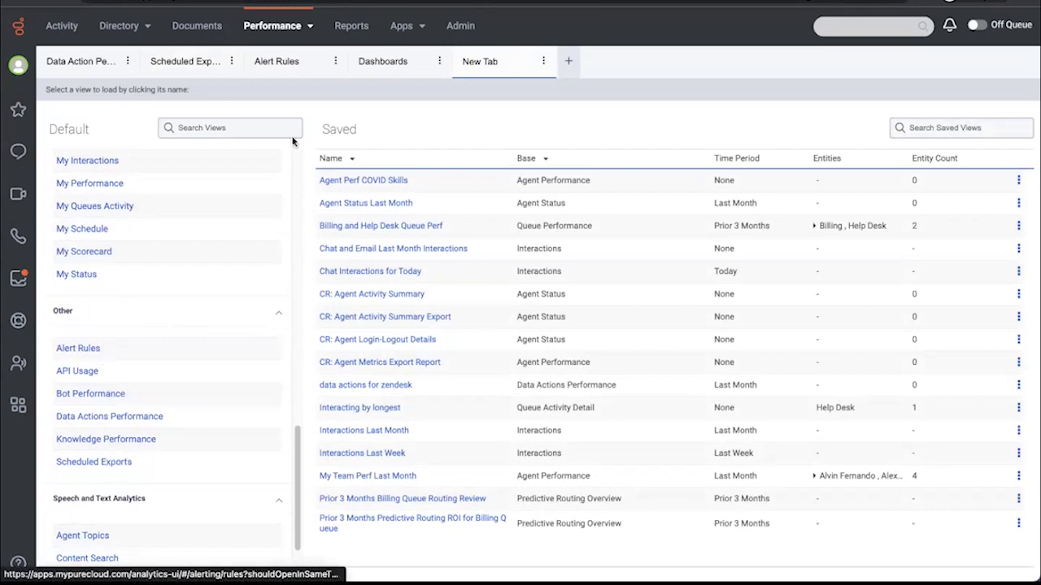
left_click(196, 65)
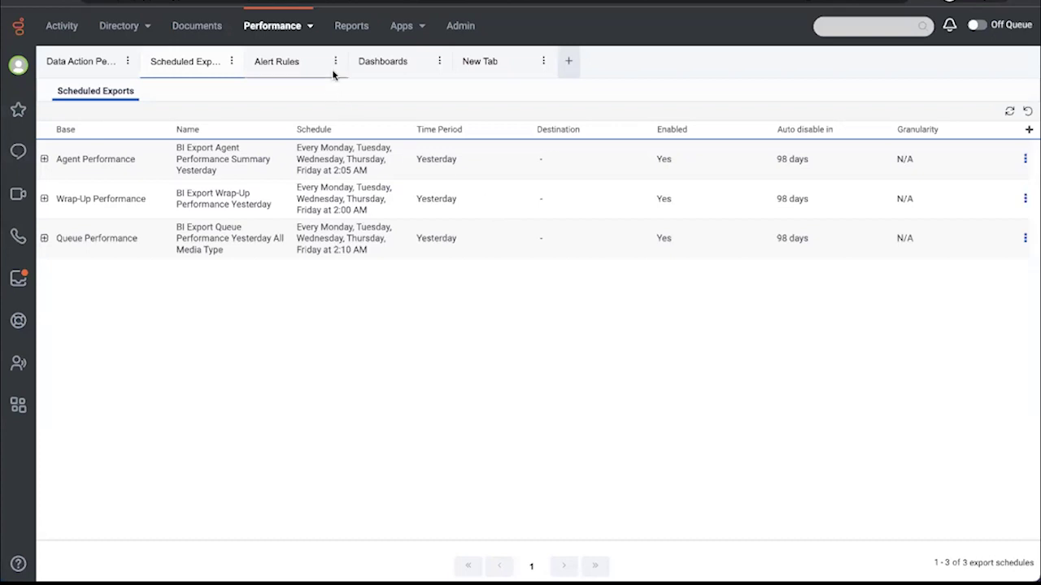
Open the export options for the Get User By Phone Number data view and enable scheduling.
left_click(88, 65)
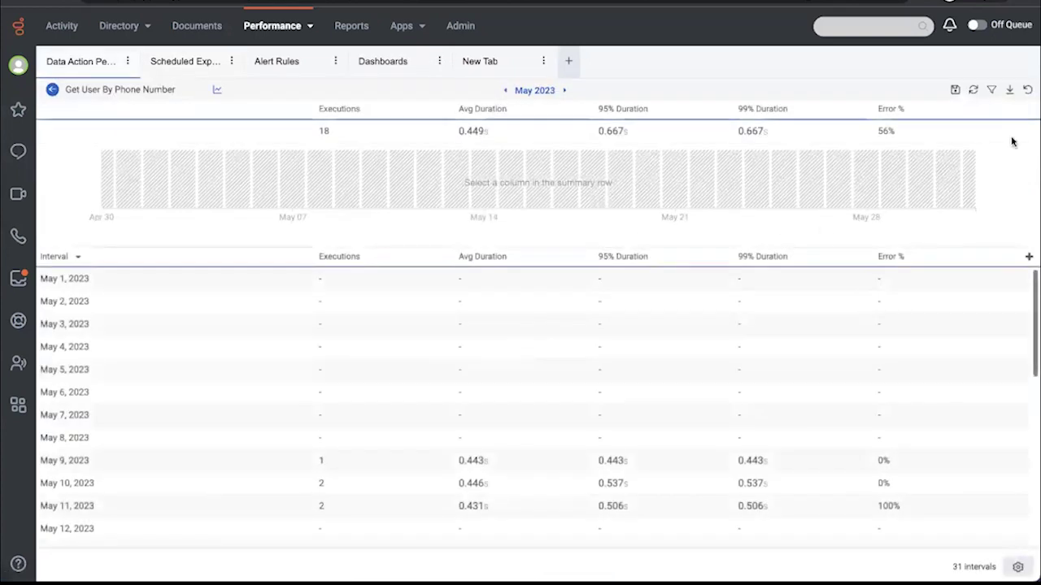
left_click(1010, 92)
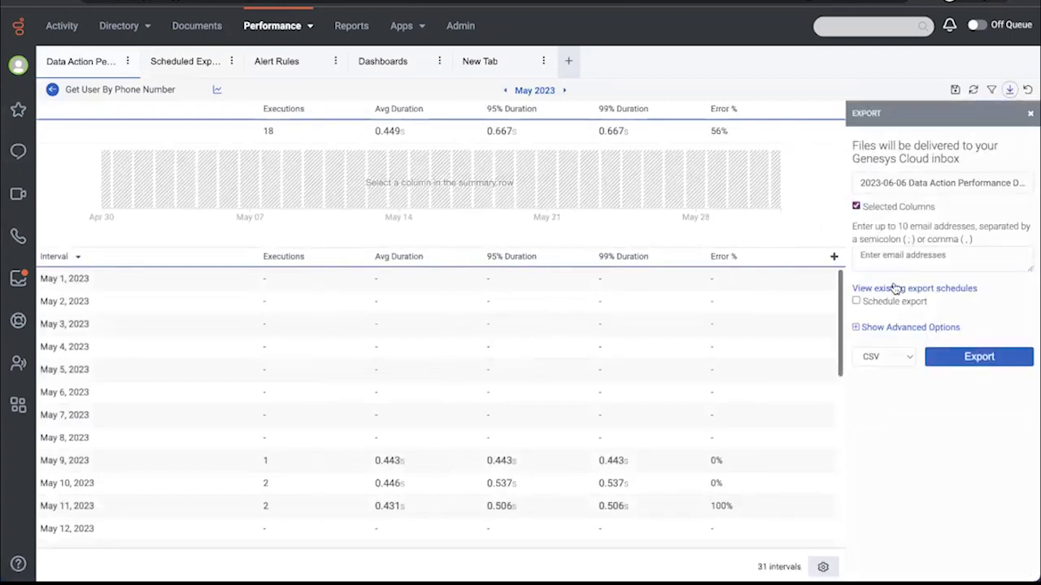
left_click(855, 301)
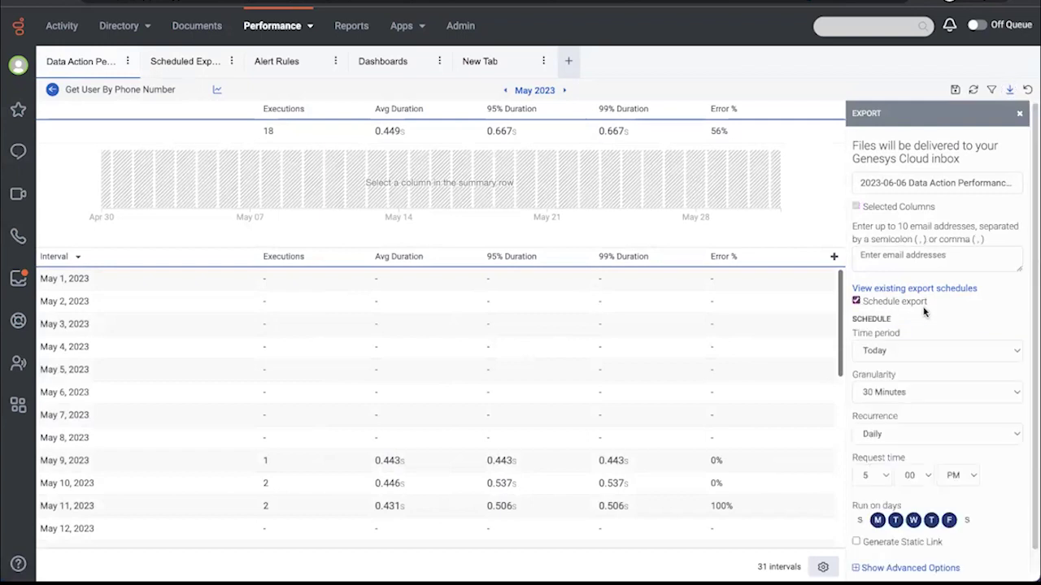
Schedule the export for Yesterday at 30 Minutes granularity, adding Thursday to the run days.
scroll(858, 309, "down", 1)
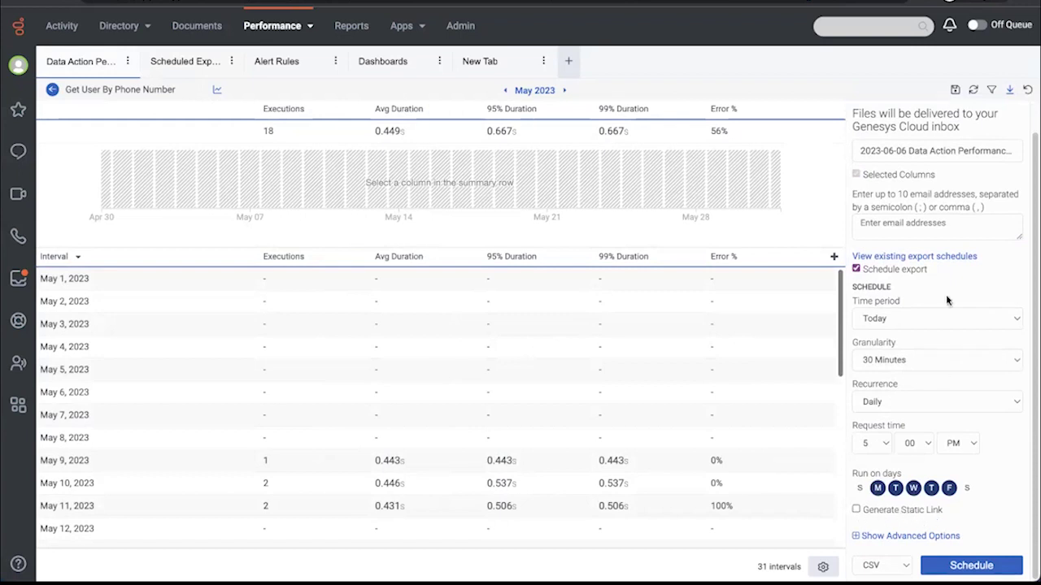
left_click(931, 319)
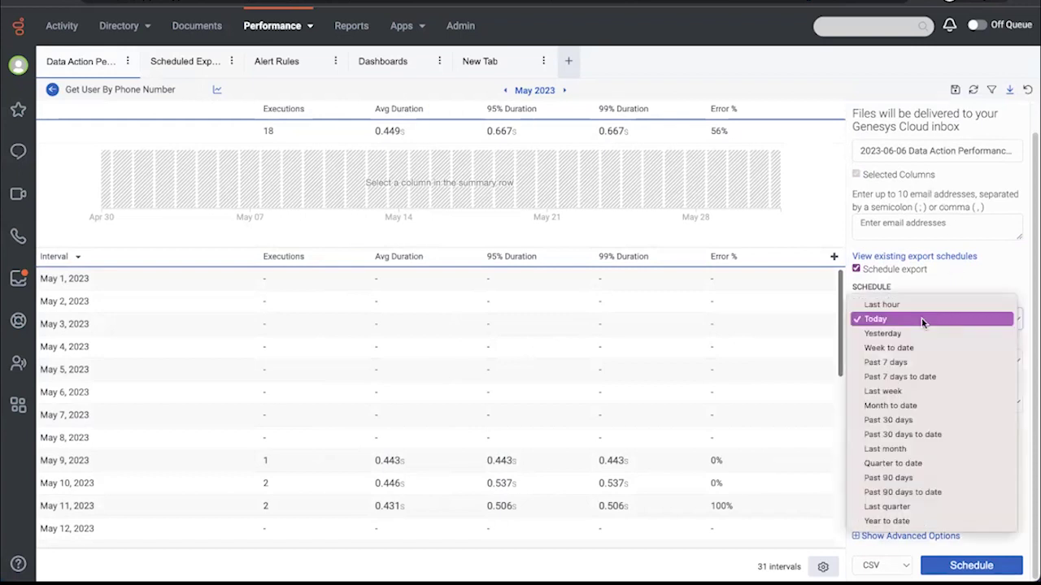
left_click(943, 335)
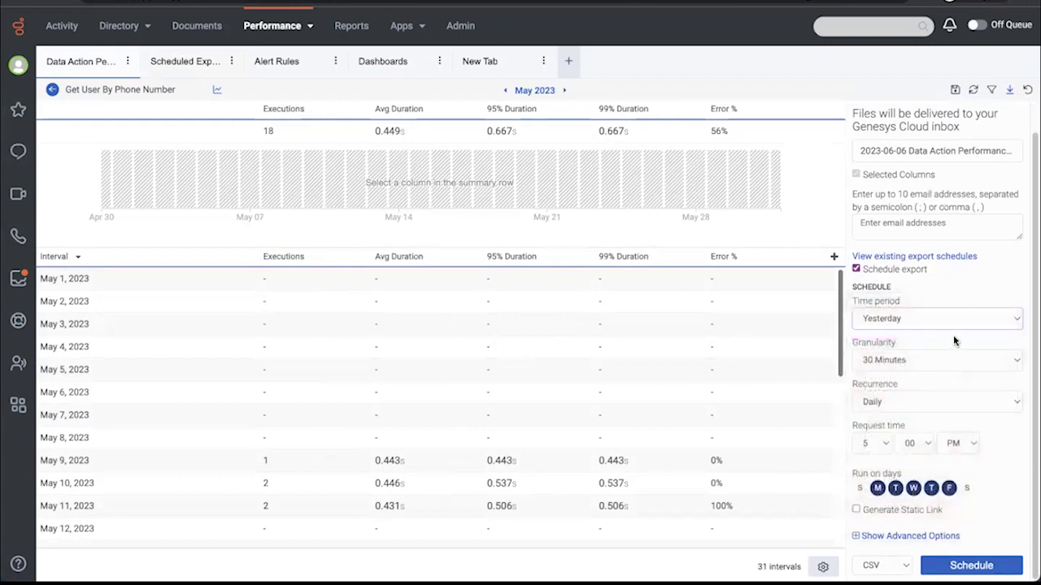
left_click(912, 360)
left_click(912, 360)
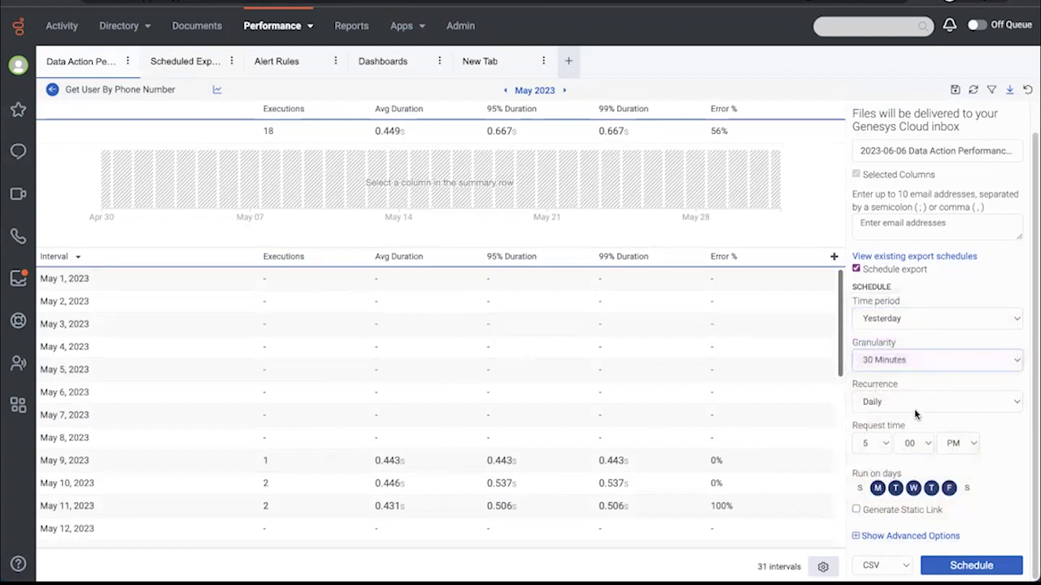
left_click(931, 488)
Keep CSV as the export format and tick Generate Static Link.
left_click(874, 536)
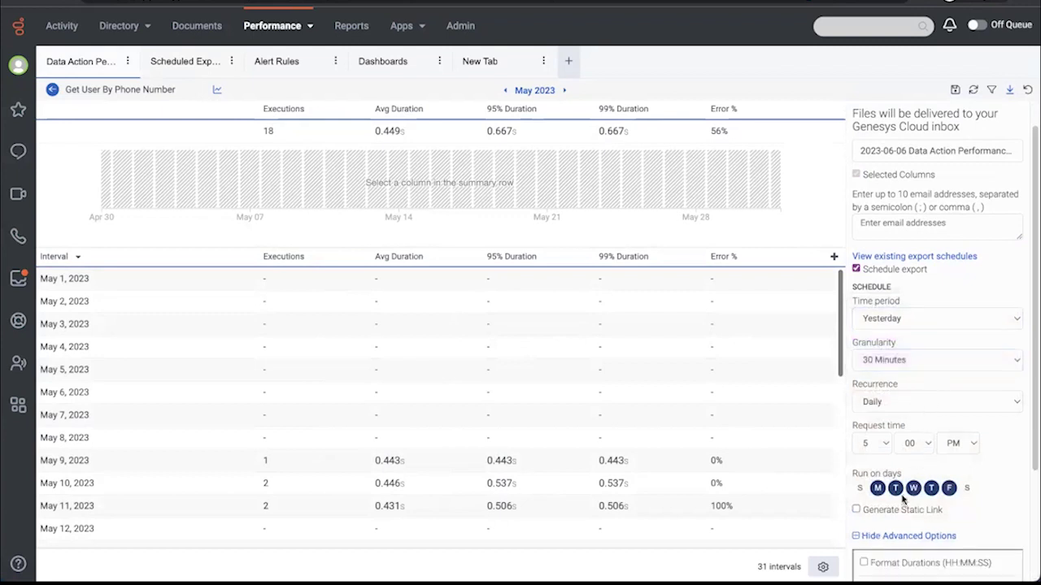
scroll(919, 447, "down", 3)
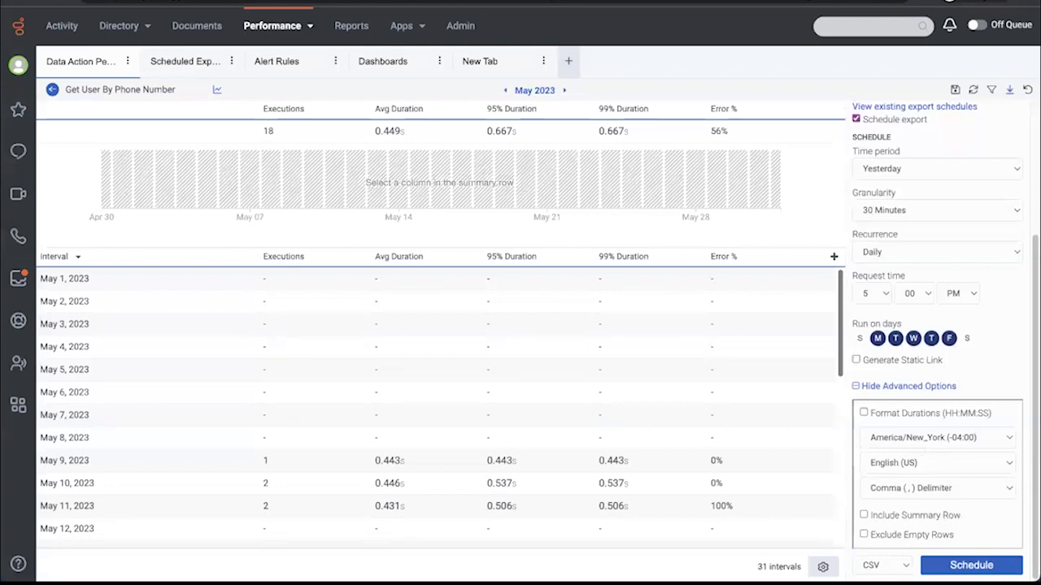
left_click(891, 567)
left_click(893, 567)
scroll(932, 328, "up", 2)
scroll(932, 328, "up", 1)
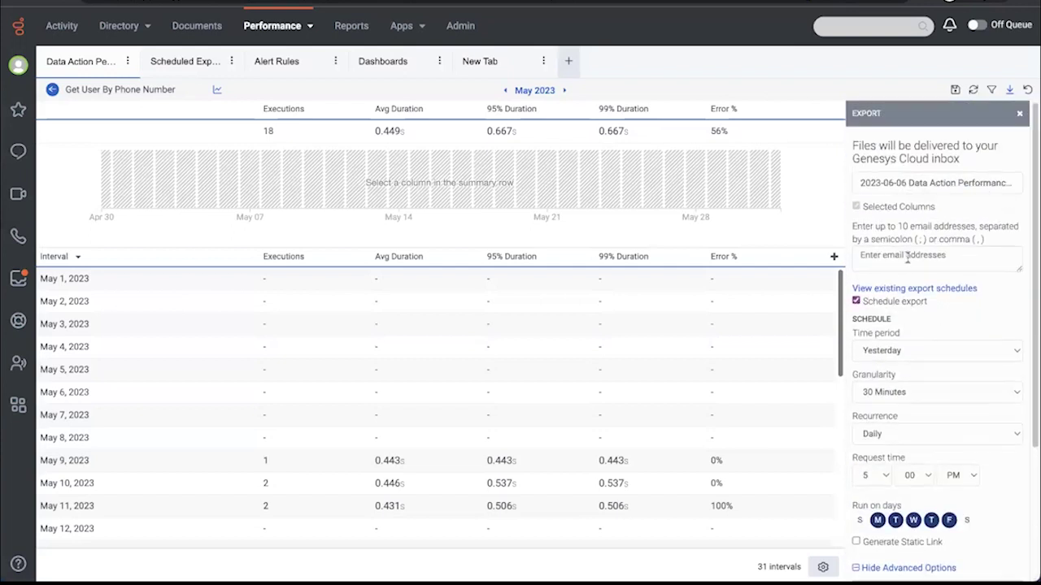
scroll(929, 420, "down", 5)
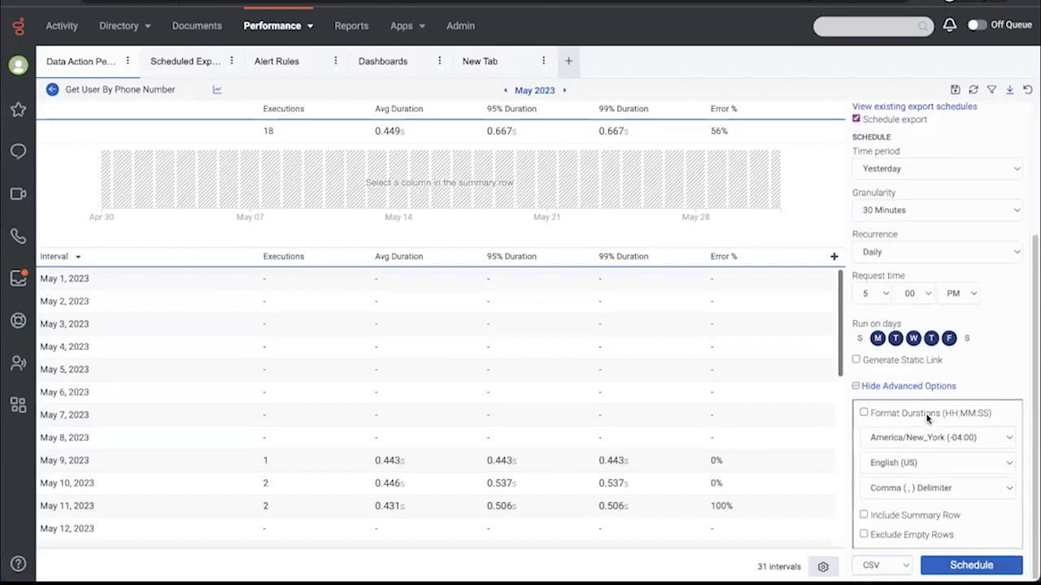
left_click(856, 360)
Show the inbox's Exports list and open the options menu of the fourth export file.
left_click(18, 278)
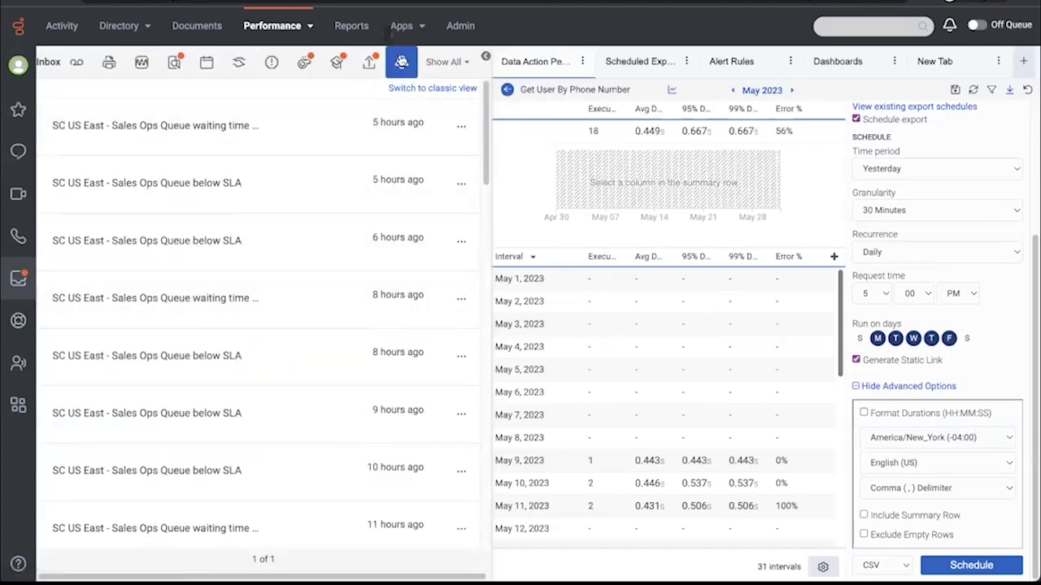
left_click(370, 65)
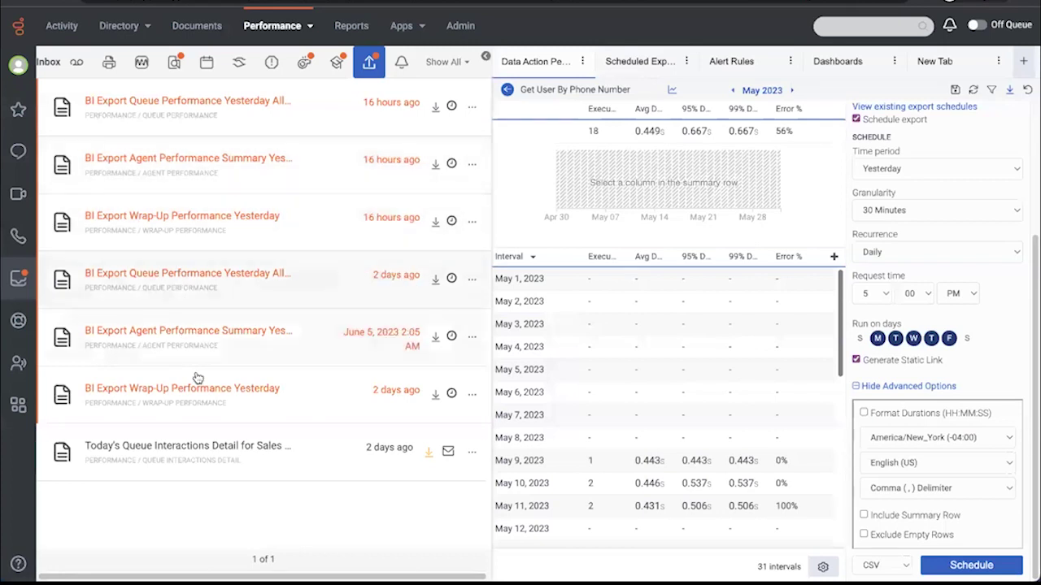
left_click(472, 280)
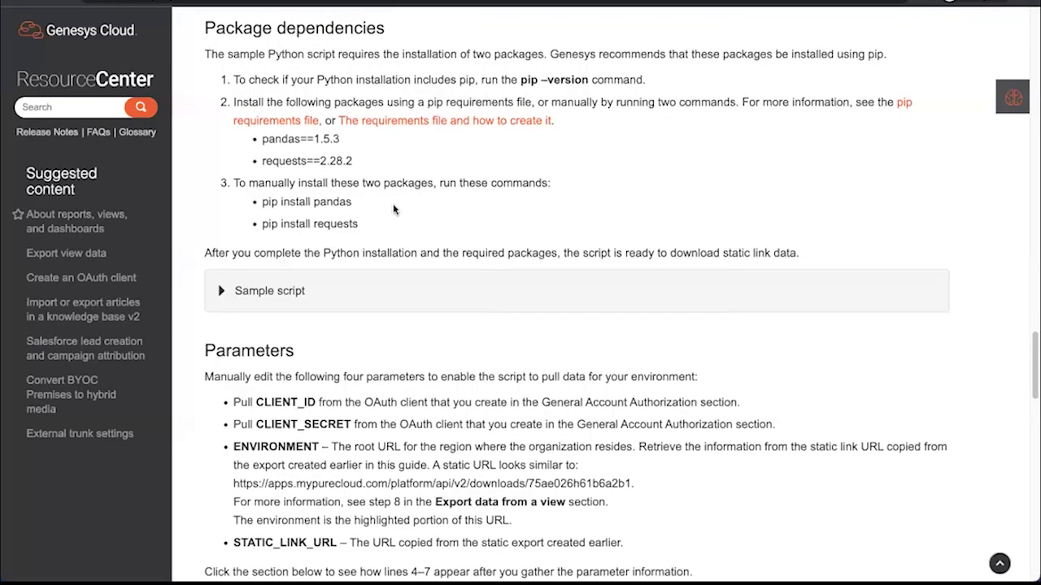
scroll(393, 210, "up", 6)
Scroll through the Resource Center static link export guide.
scroll(393, 210, "up", 15)
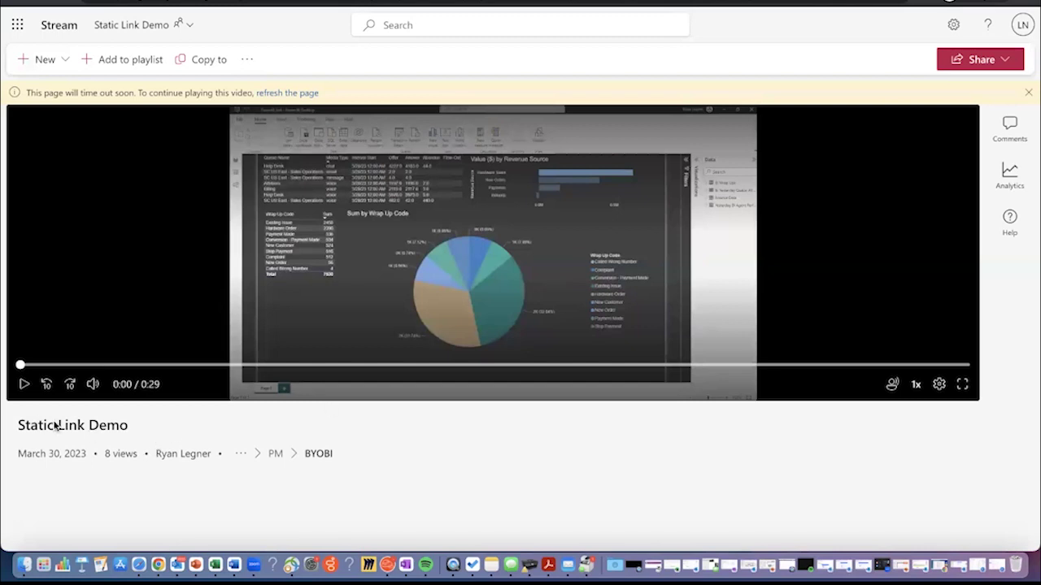
Play the Static Link Demo video full screen, replay it, then exit full screen.
left_click(23, 386)
left_click(960, 385)
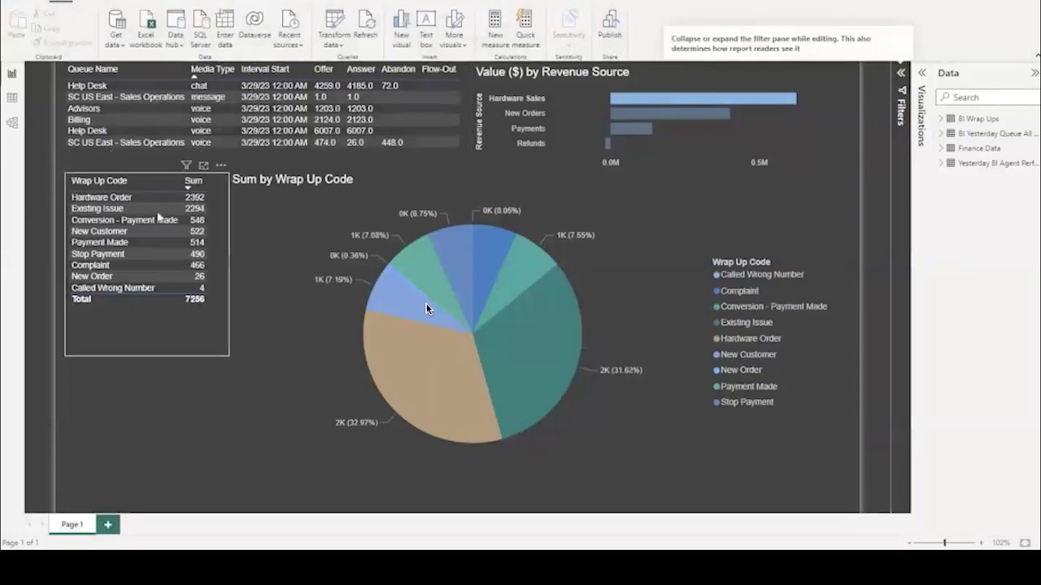
mouse_move(487, 289)
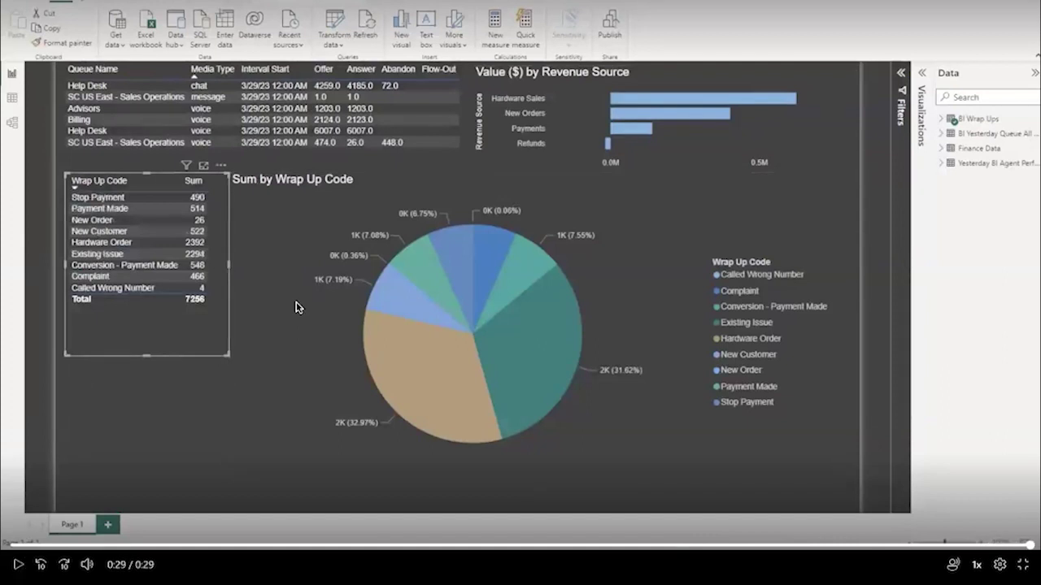
left_click(192, 72)
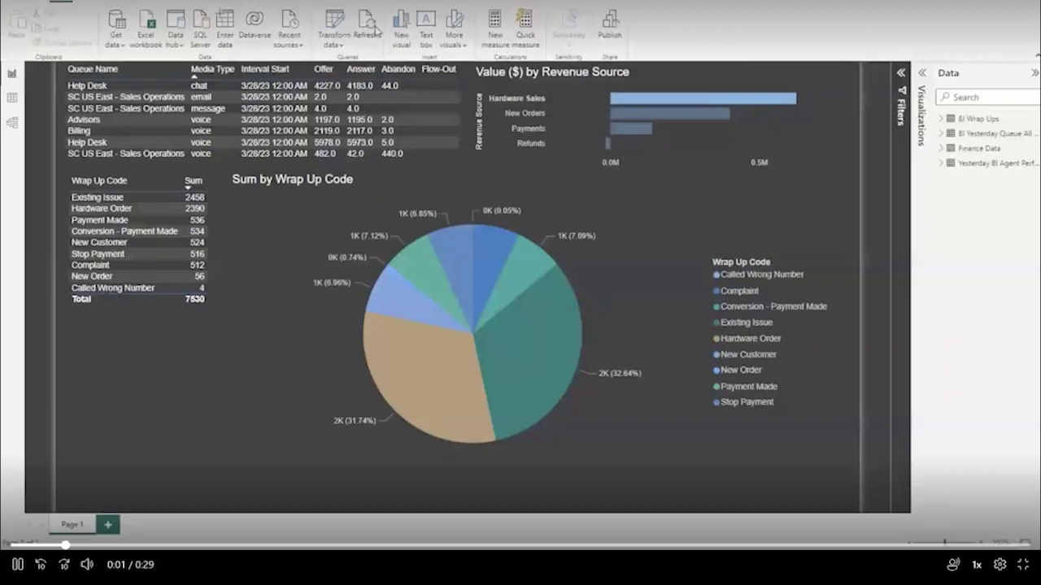
left_click(1023, 564)
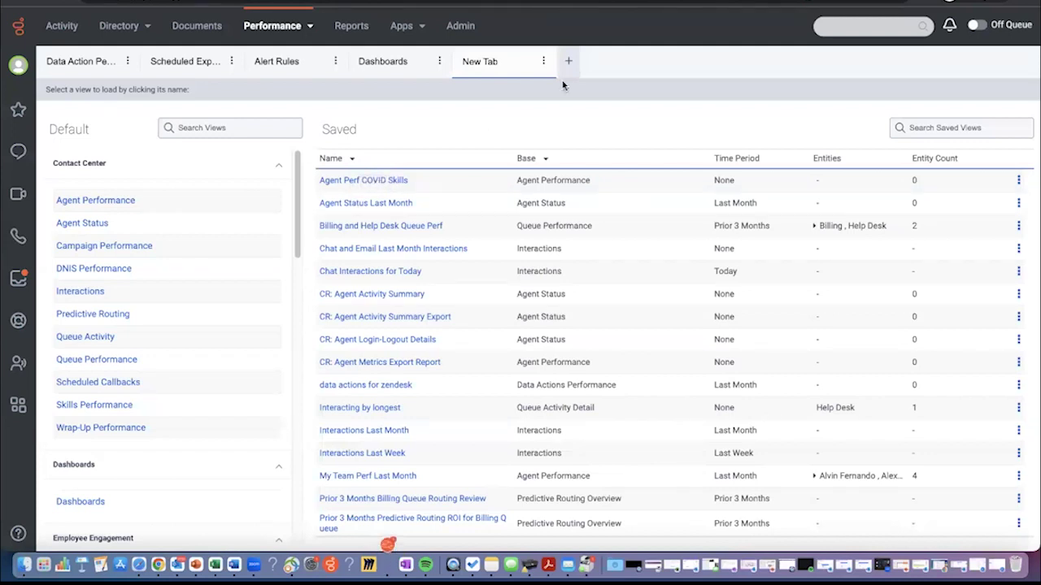
Go to Admin and open Contact Center Analytics settings showing the abandon intervals.
left_click(458, 29)
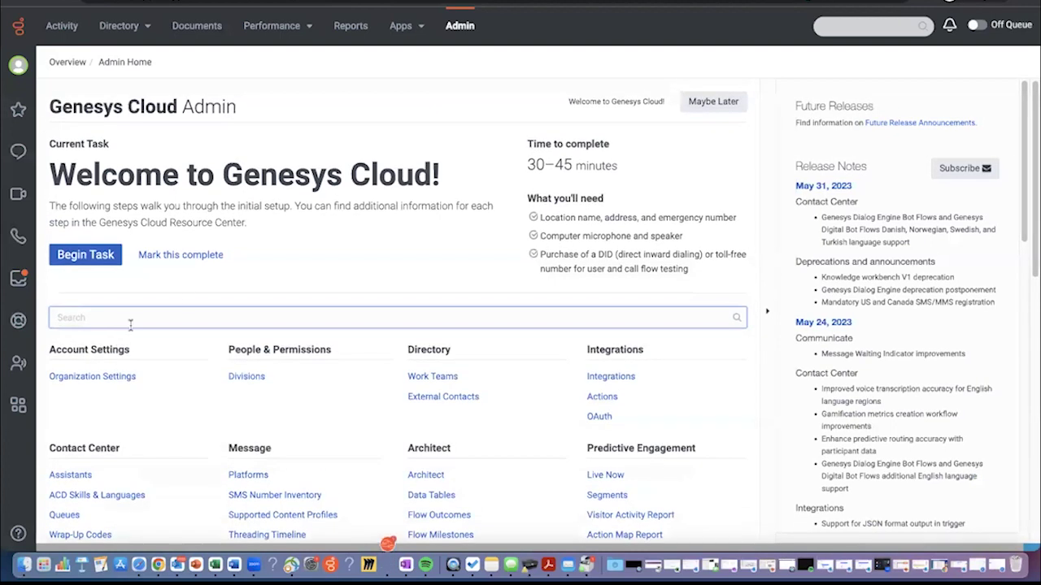
scroll(130, 323, "down", 10)
scroll(187, 295, "up", 3)
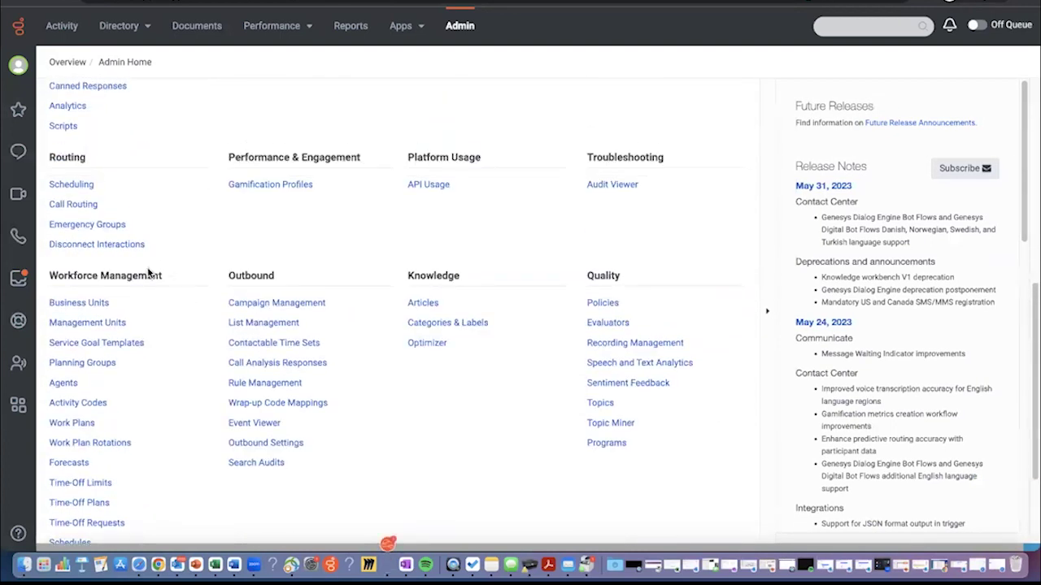
scroll(149, 274, "up", 2)
left_click(68, 187)
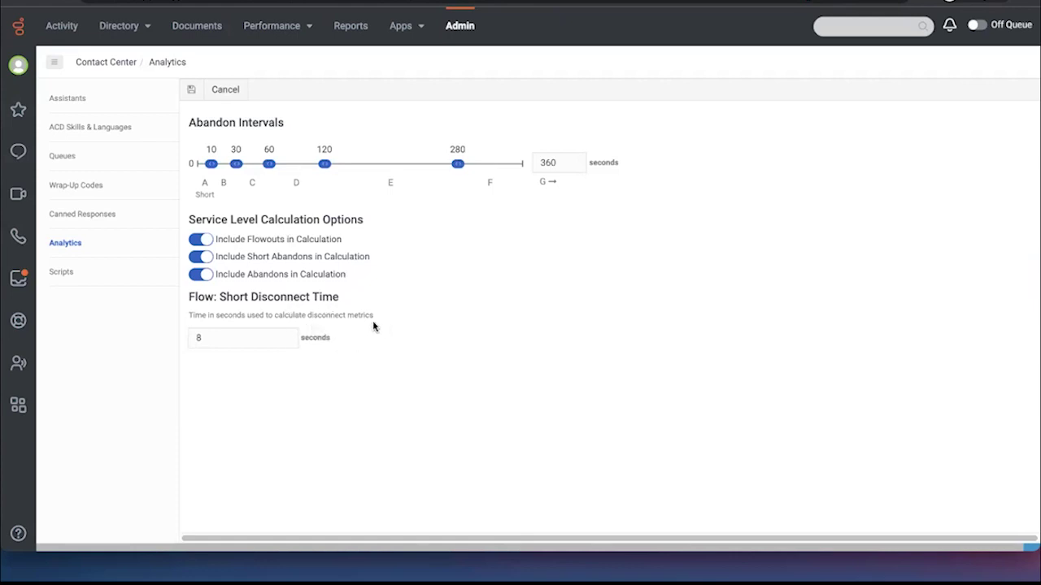
left_click(70, 160)
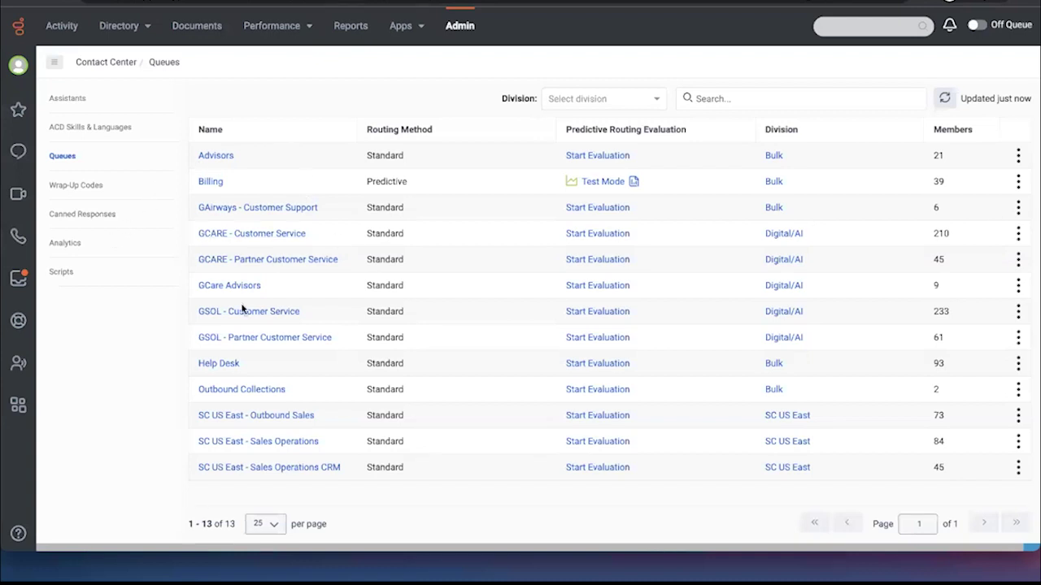
left_click(224, 365)
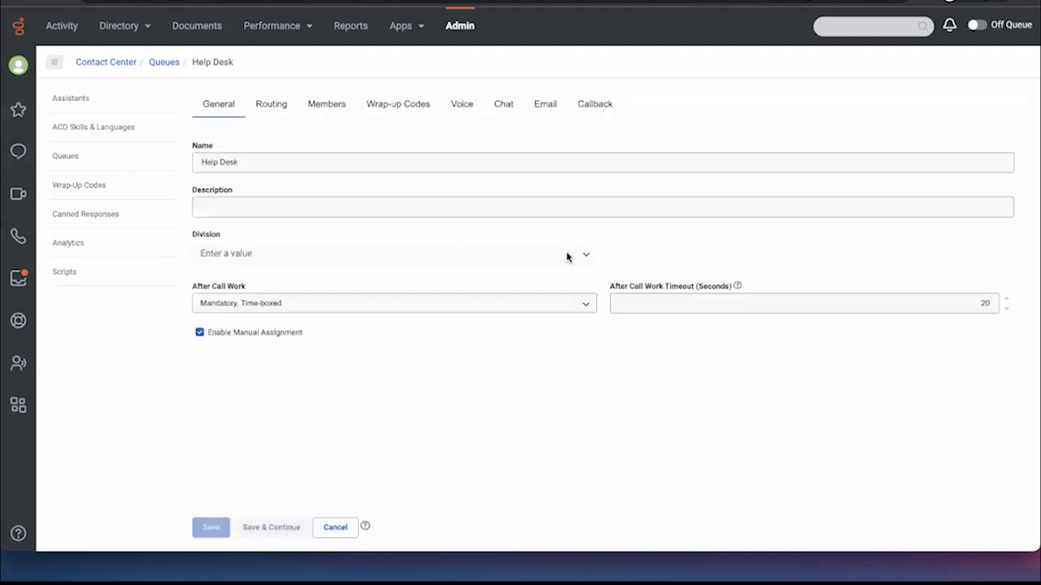
left_click(463, 105)
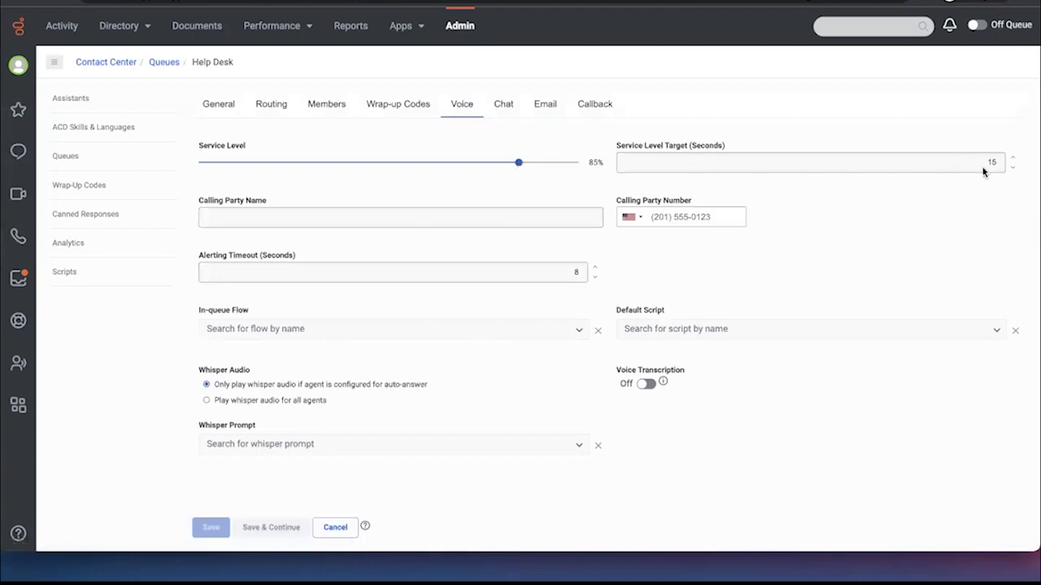
left_click(504, 105)
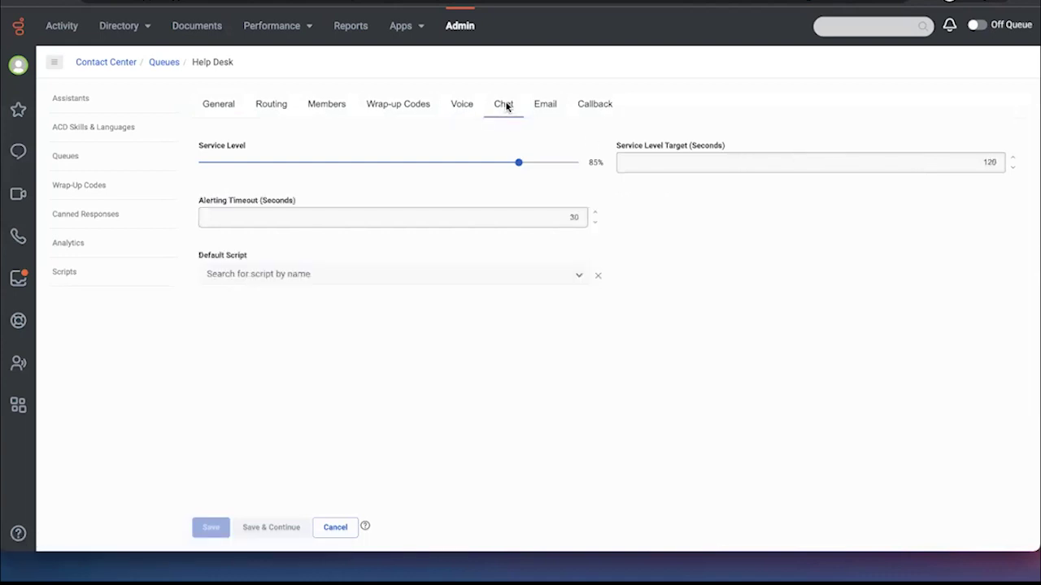
left_click(542, 106)
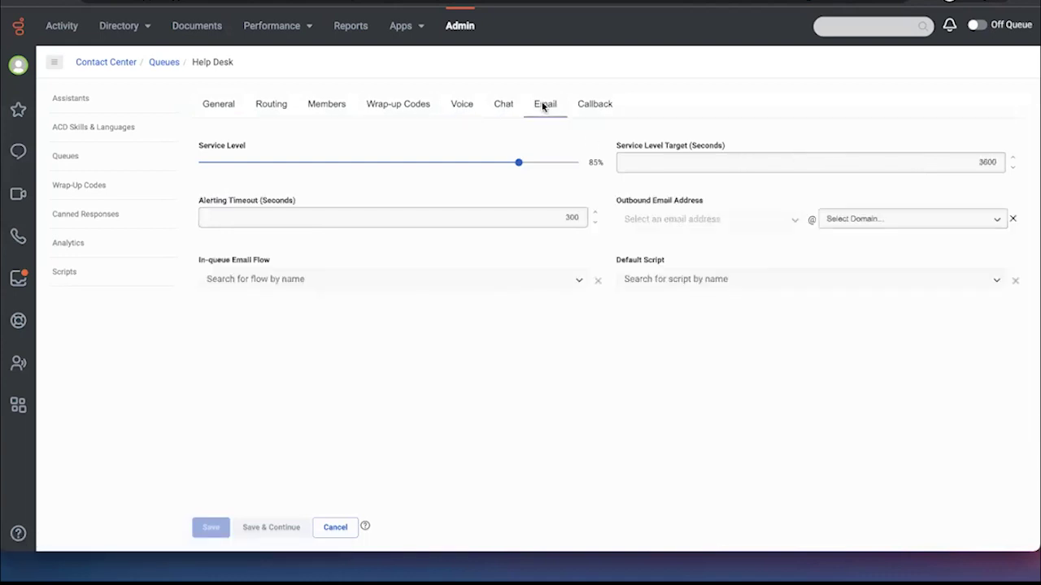
left_click(593, 106)
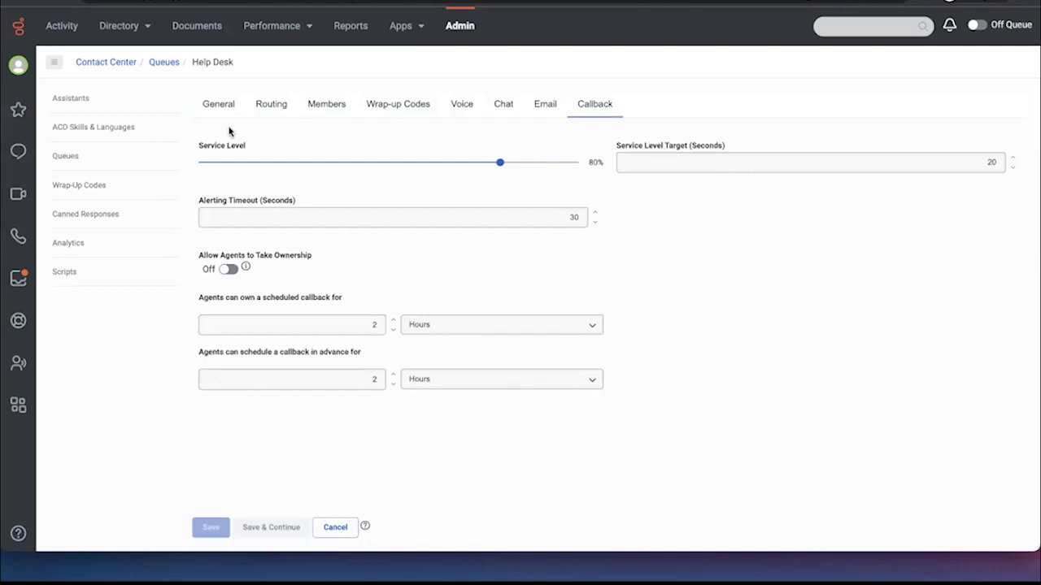
left_click(69, 244)
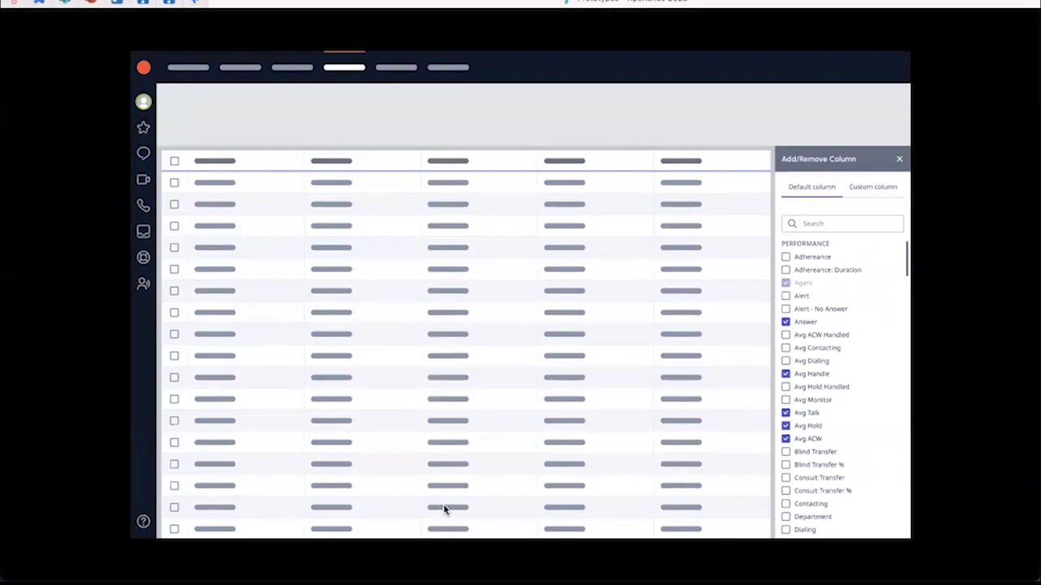
Switch the Add/Remove Column panel to its Custom column tab.
left_click(862, 189)
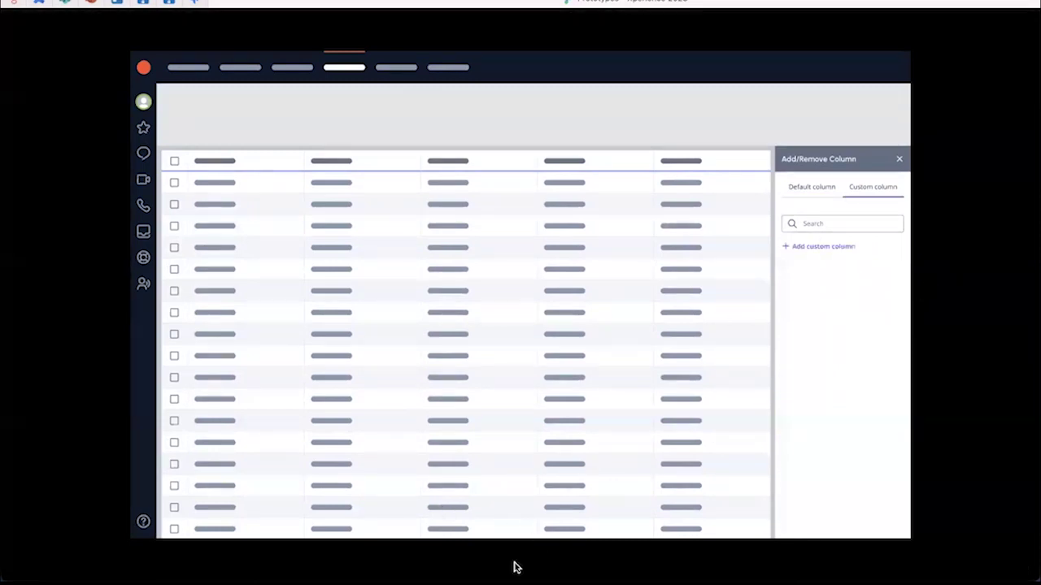
Start a new custom column, add Abandon to its formula, and bring up the number keypad.
left_click(823, 246)
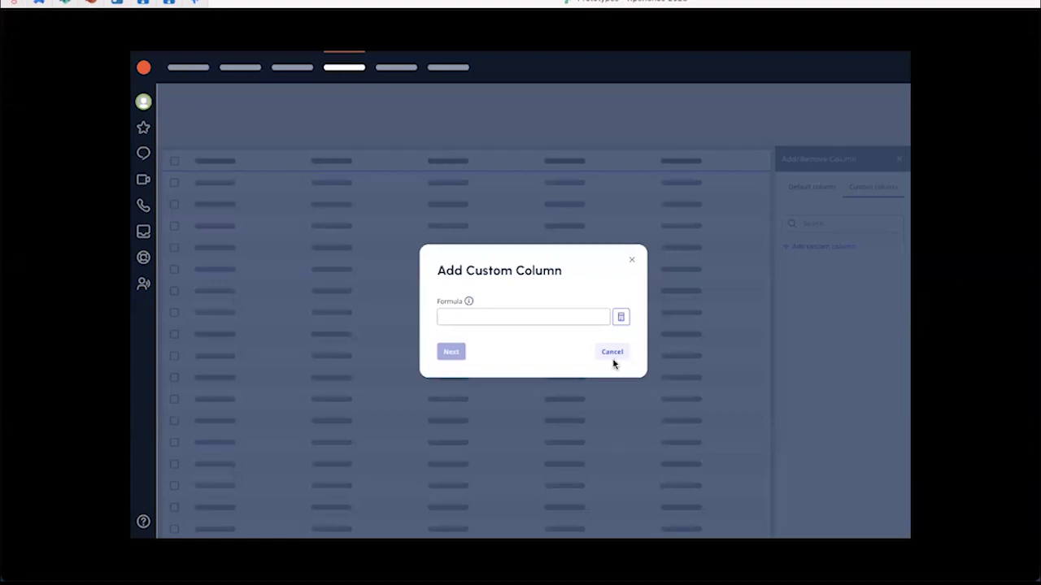
left_click(476, 557)
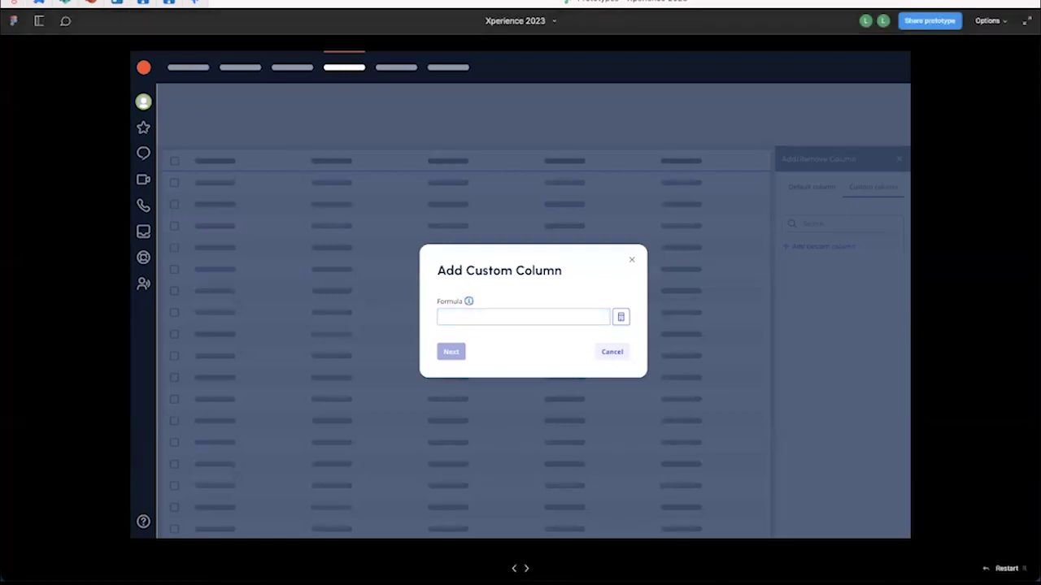
mouse_move(468, 302)
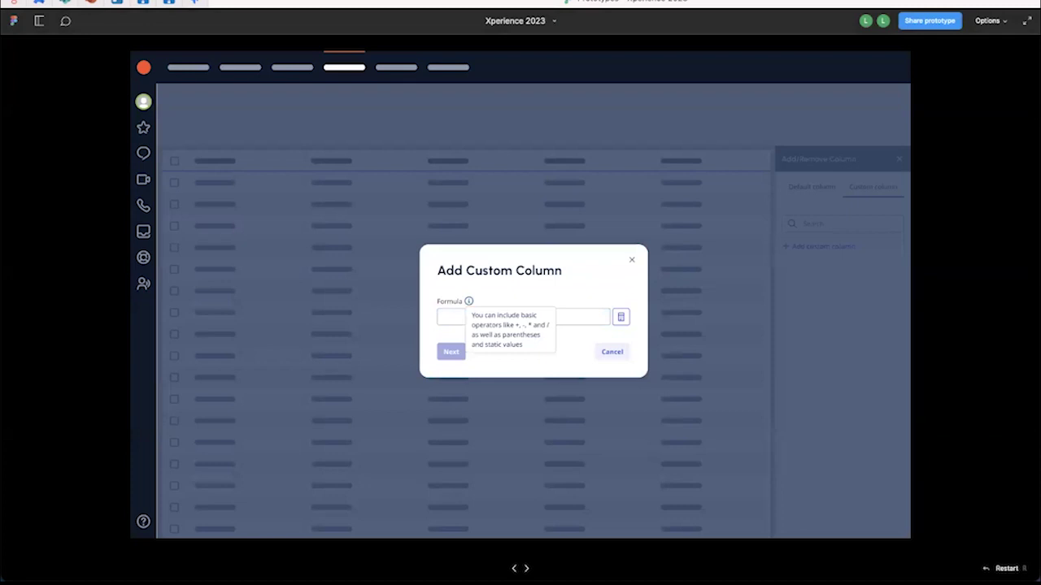
left_click(487, 316)
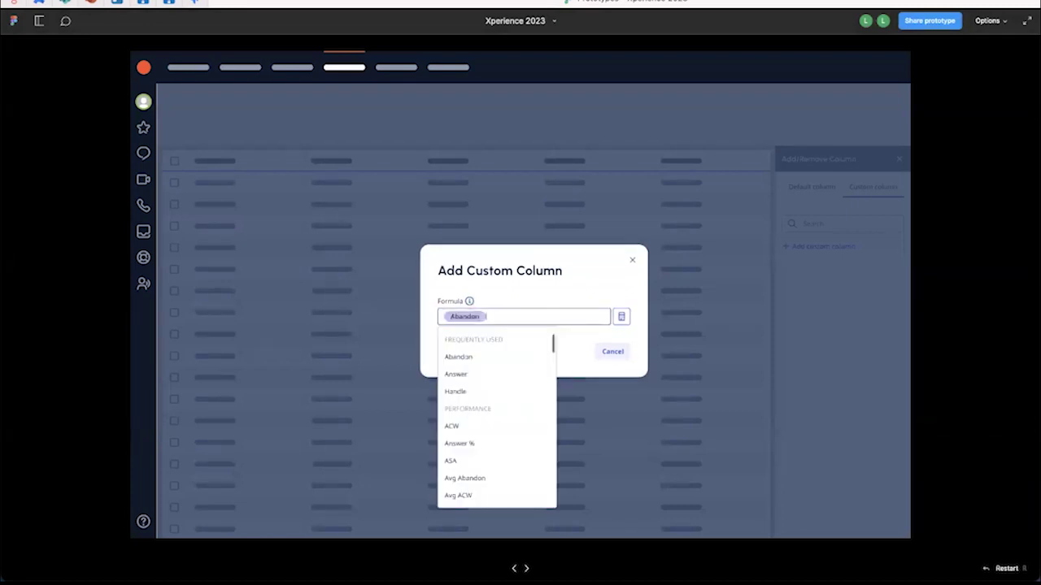
left_click(621, 316)
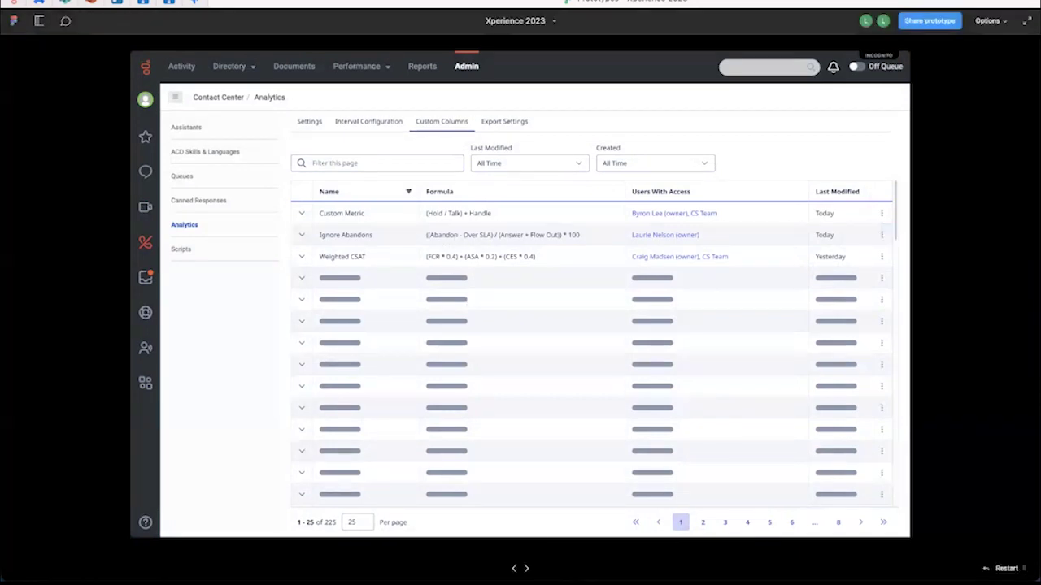
Edit and save the Ignore Abandons column, then expand Custom Metric's details and recent changes.
left_click(882, 234)
left_click(825, 257)
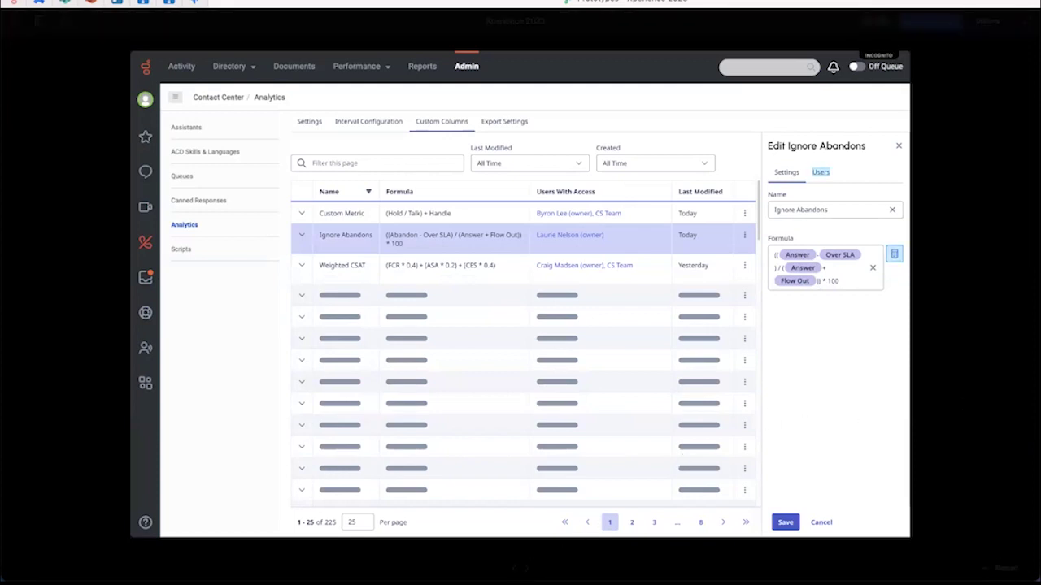
left_click(526, 568)
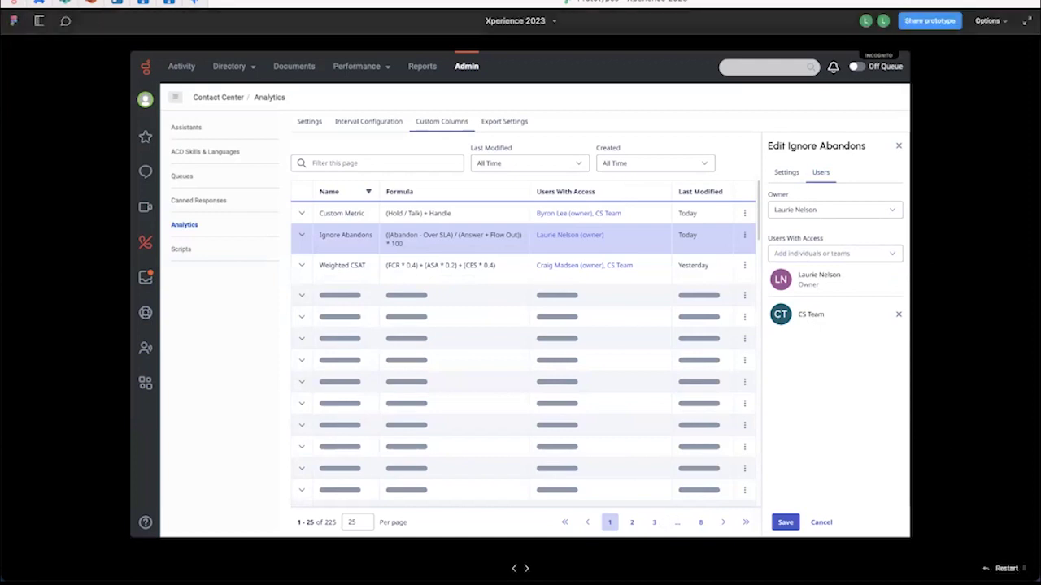
key("Right")
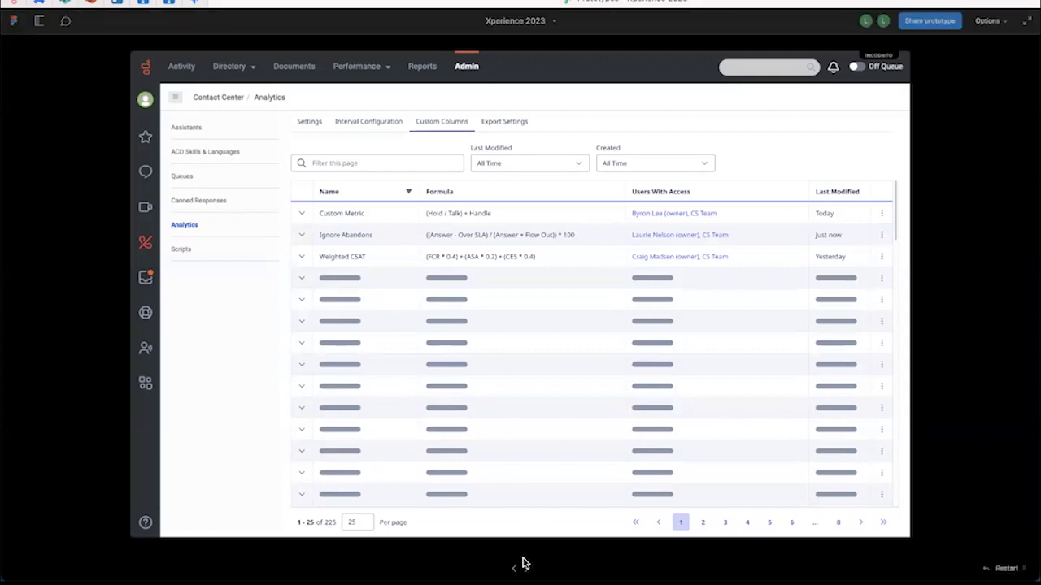
left_click(526, 568)
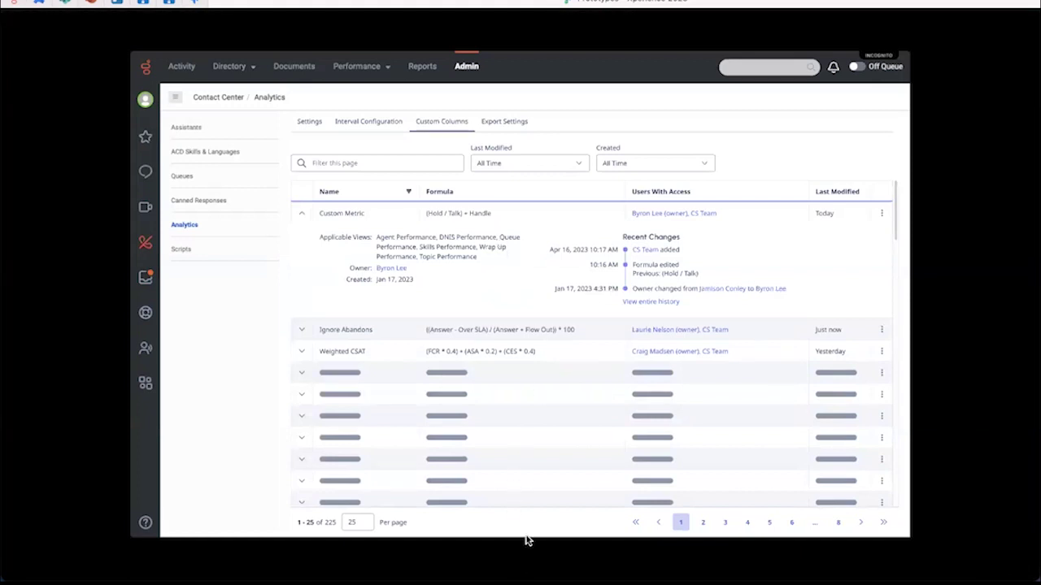
mouse_move(522, 443)
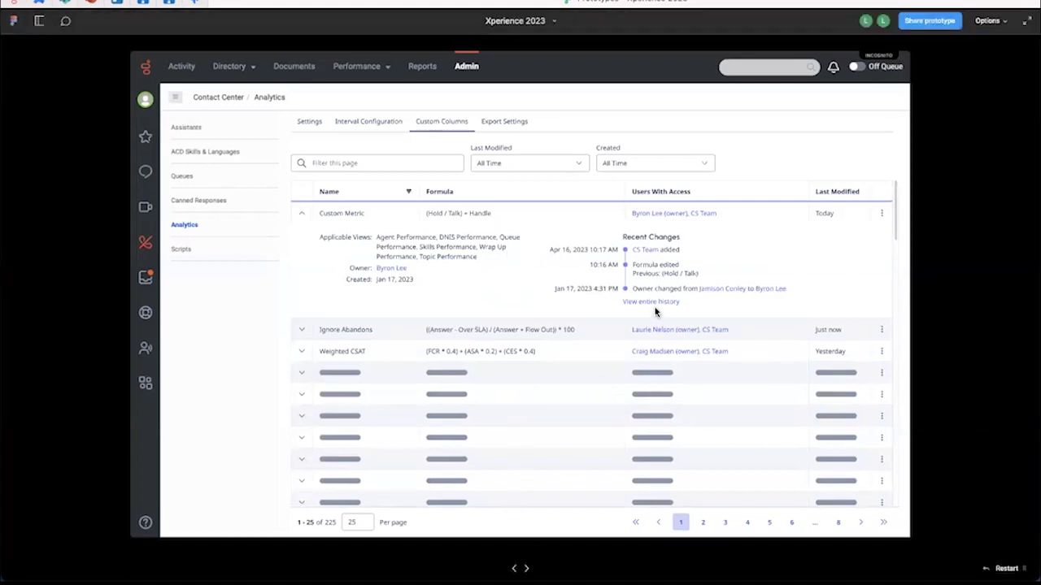
View Custom Metric's change history, then open the Billing queue's Predictive Routing overview.
left_click(526, 569)
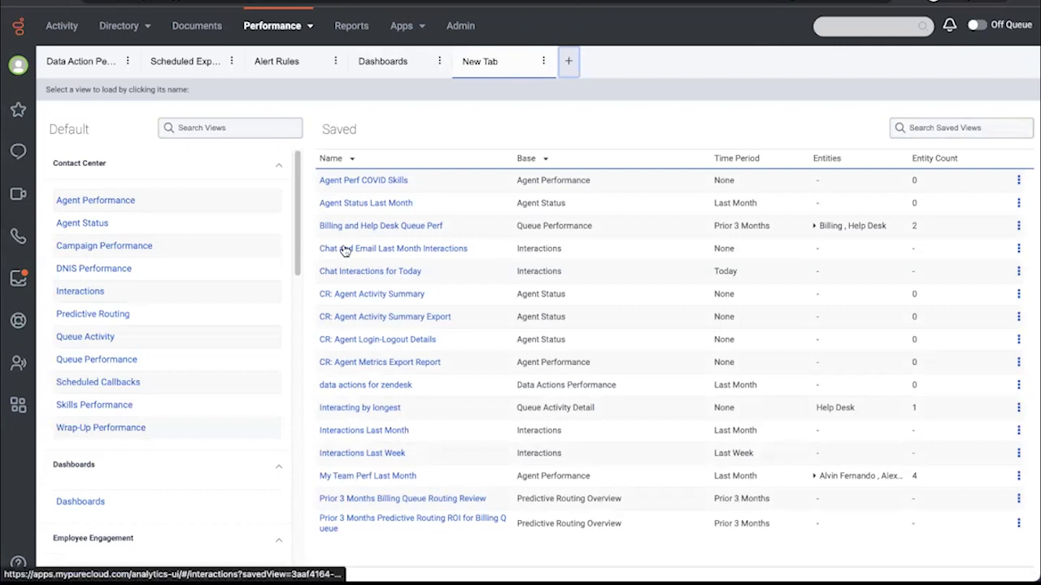
left_click(93, 316)
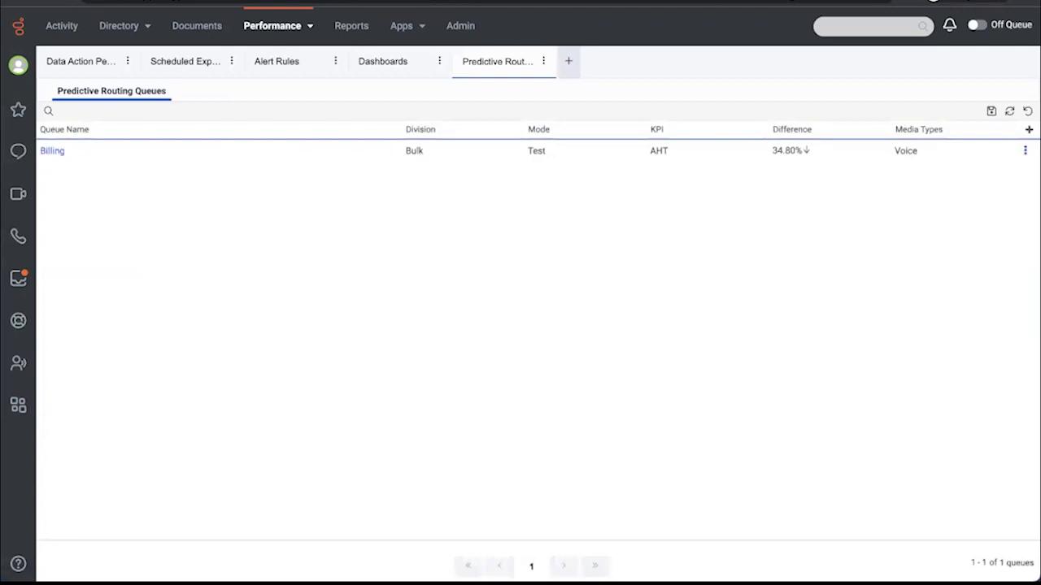
left_click(58, 151)
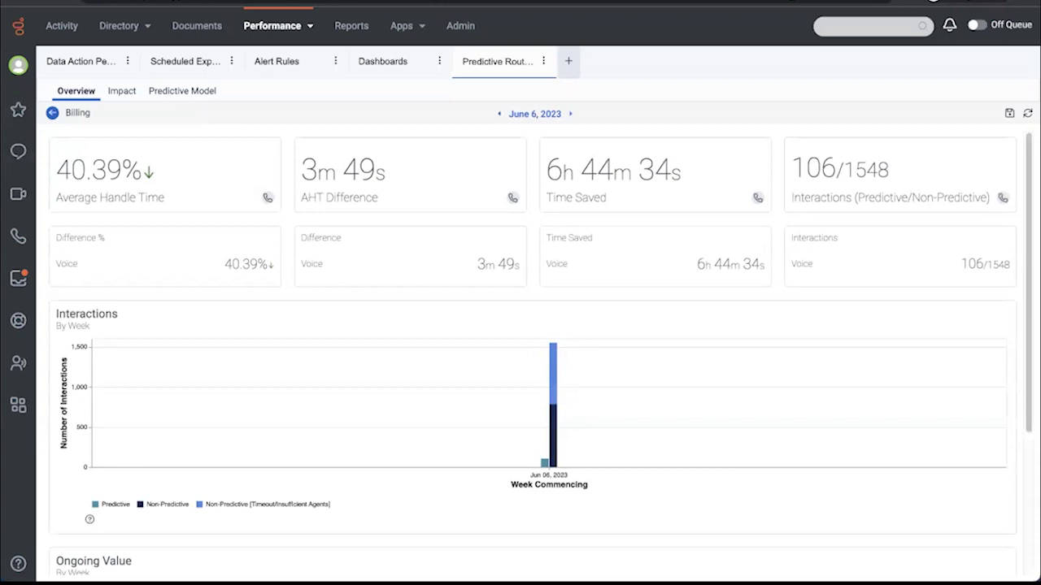
Set the Billing overview range to Previous 3 months and highlight the interaction total.
left_click(530, 114)
left_click(322, 276)
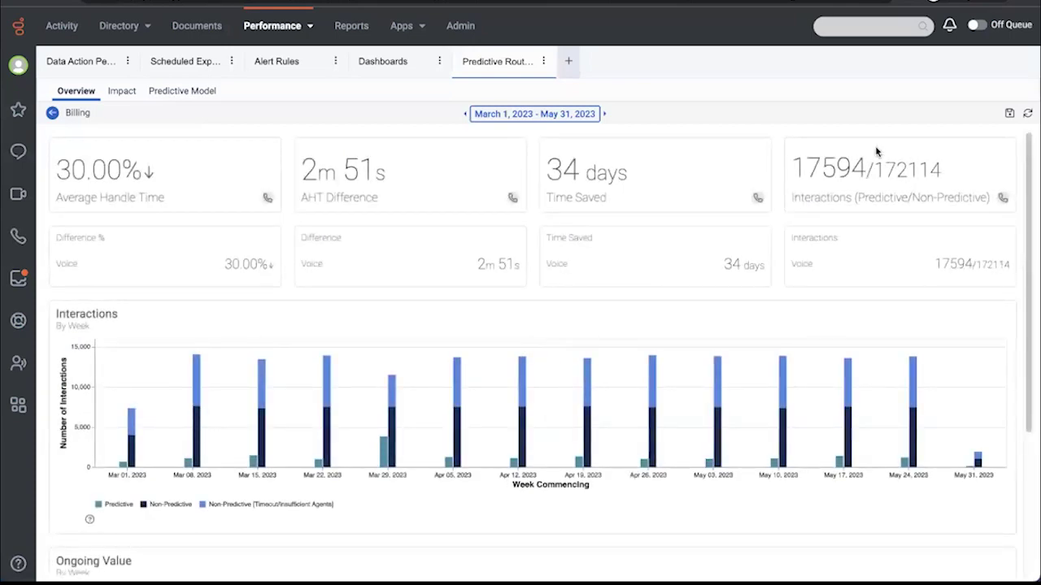
left_click_drag(793, 166, 941, 173)
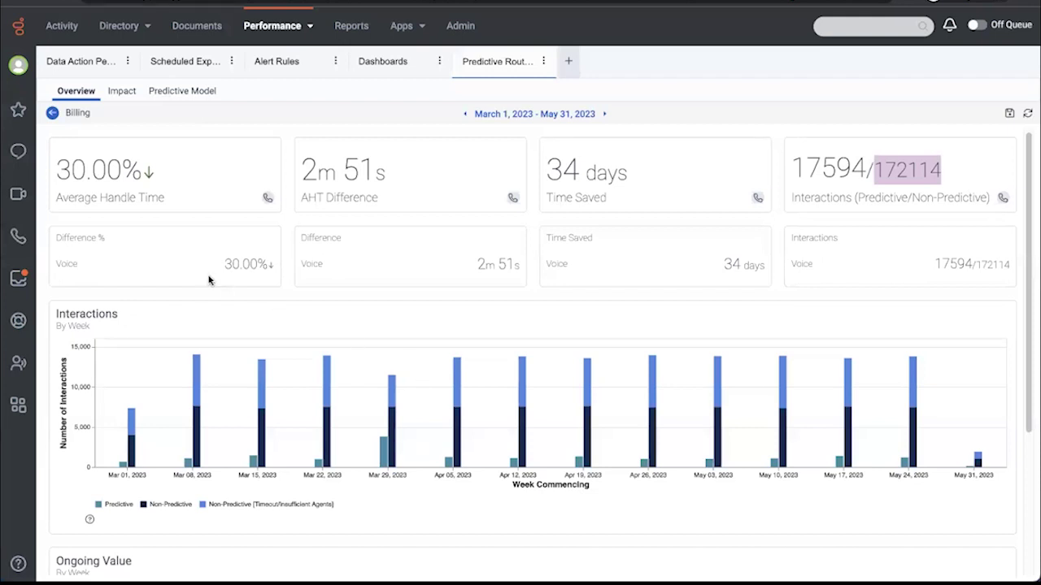
left_click(124, 93)
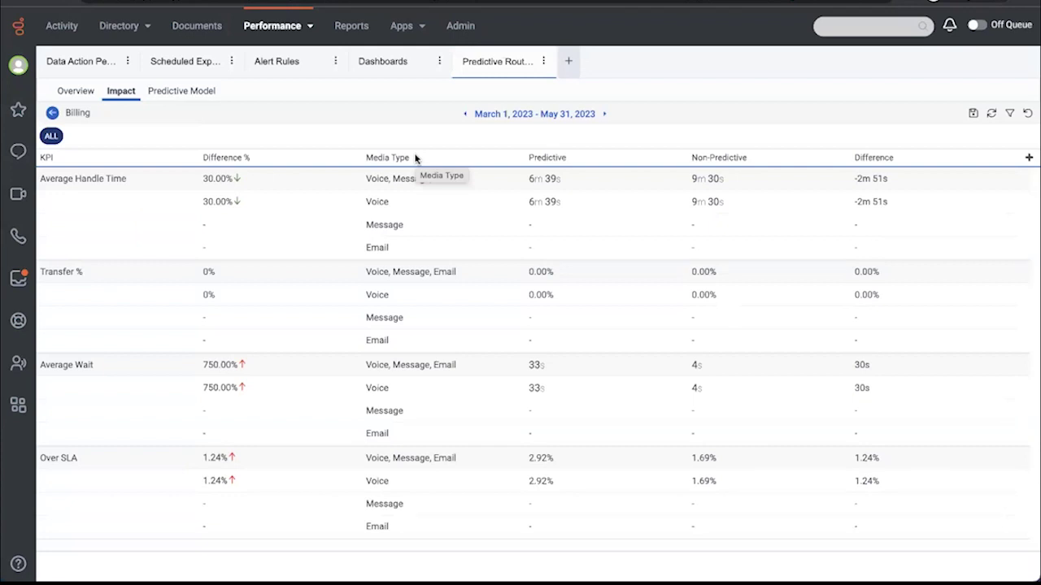
left_click(77, 91)
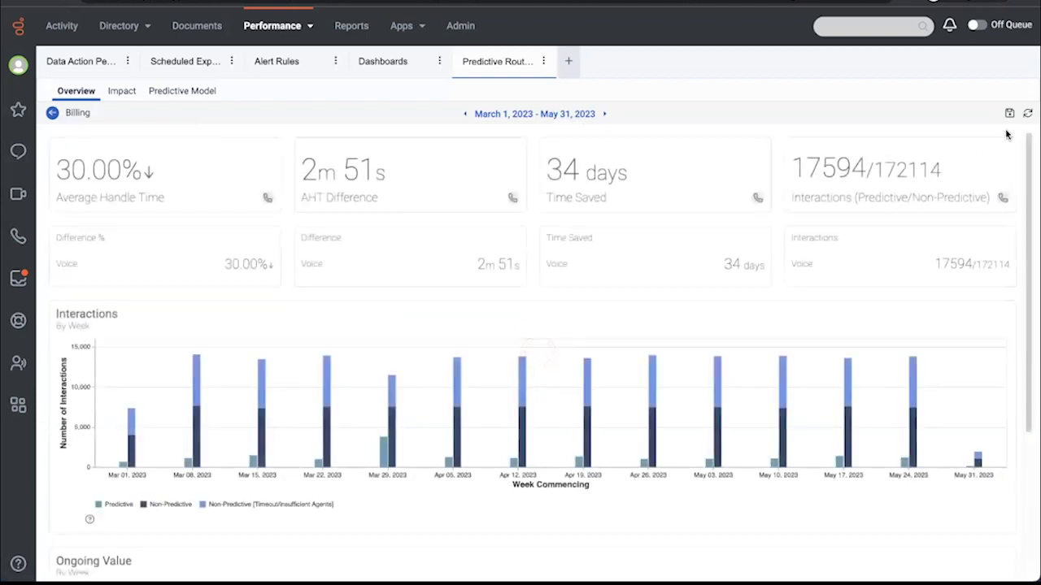
Save the Billing overview as view 'Prior 3 Months Billing Queue Routing Comaprison', defaulting to Prior 3 Months.
left_click(1009, 115)
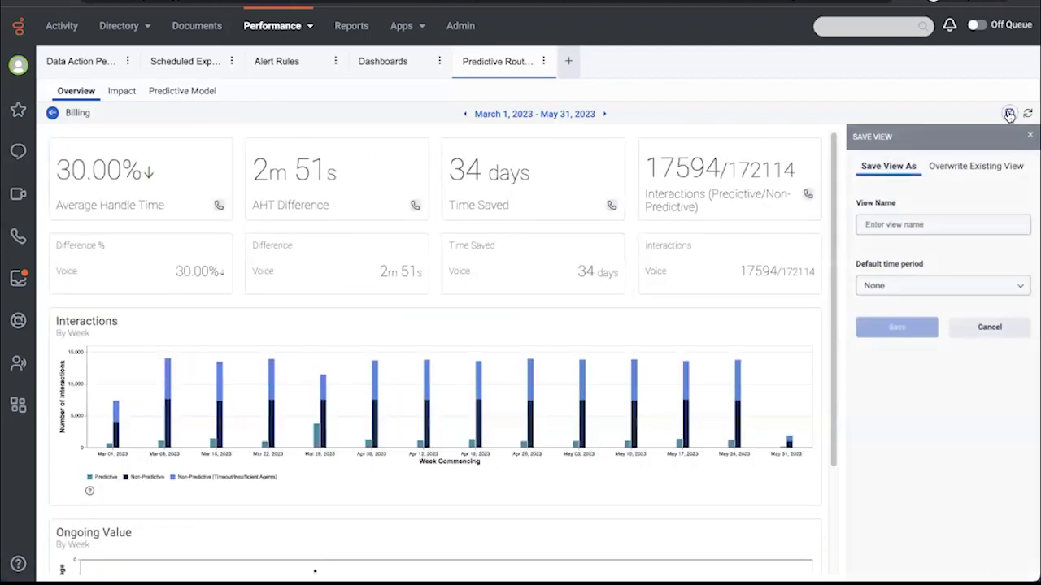
left_click(894, 222)
type("Prio")
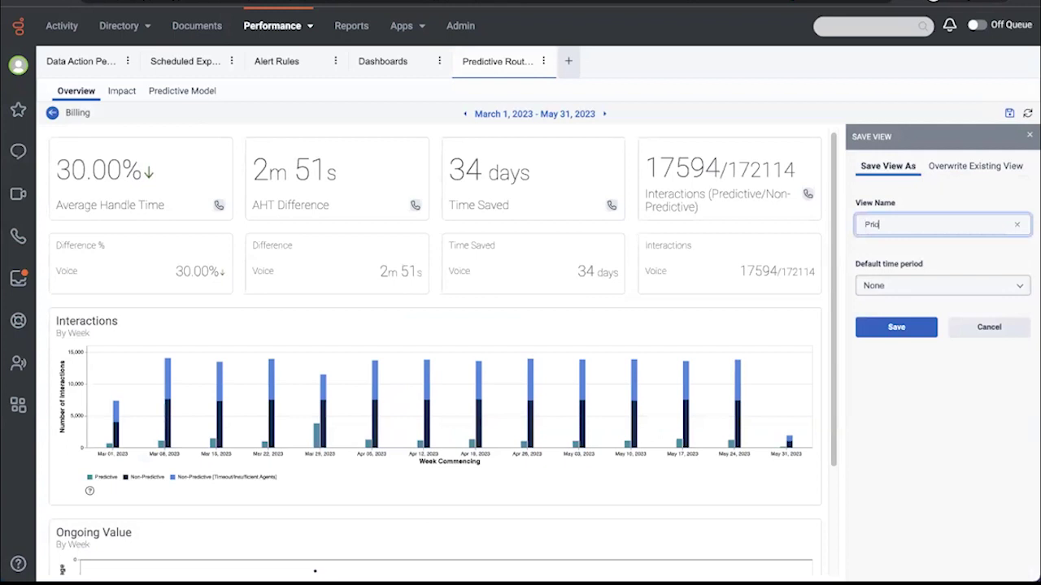
type("r 3 Months Billing Queue Routing Comapr")
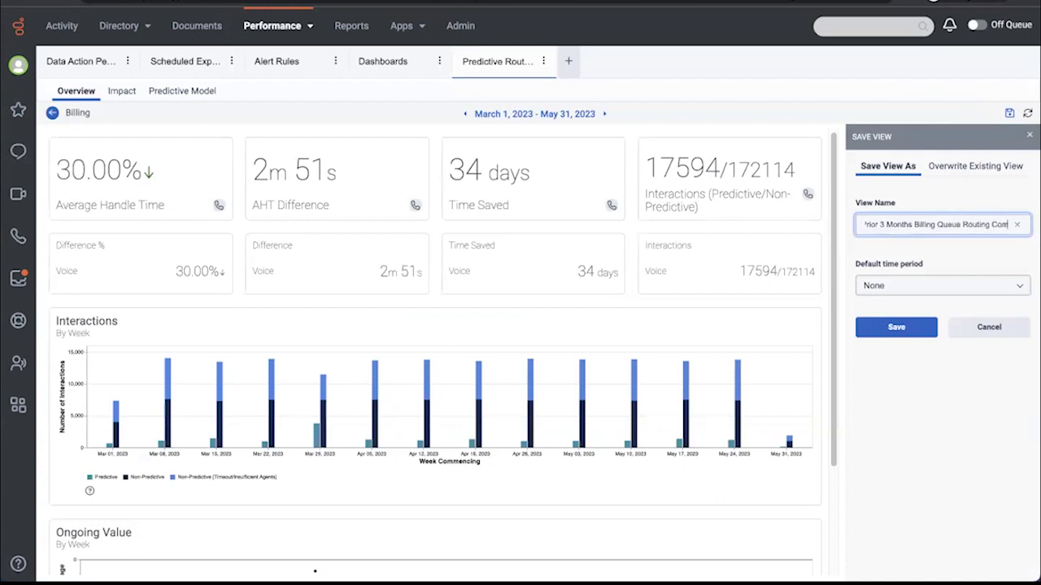
type("ison")
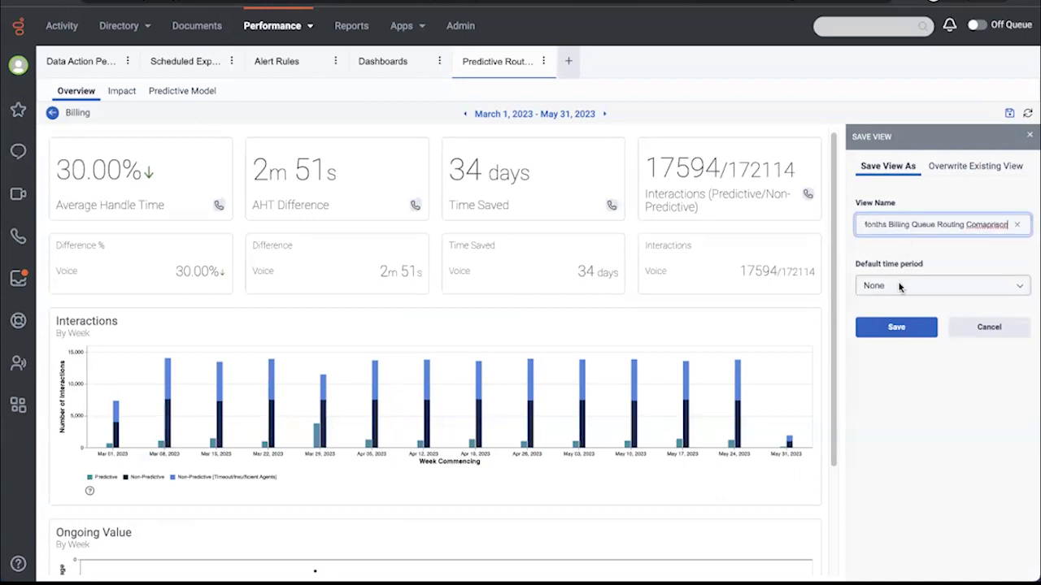
left_click(901, 288)
left_click(901, 386)
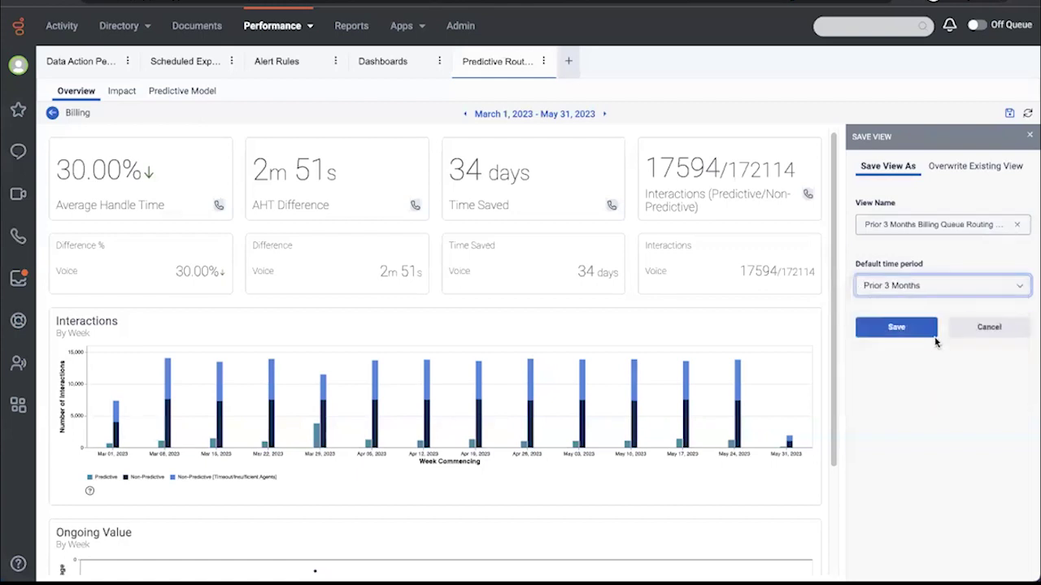
left_click(912, 329)
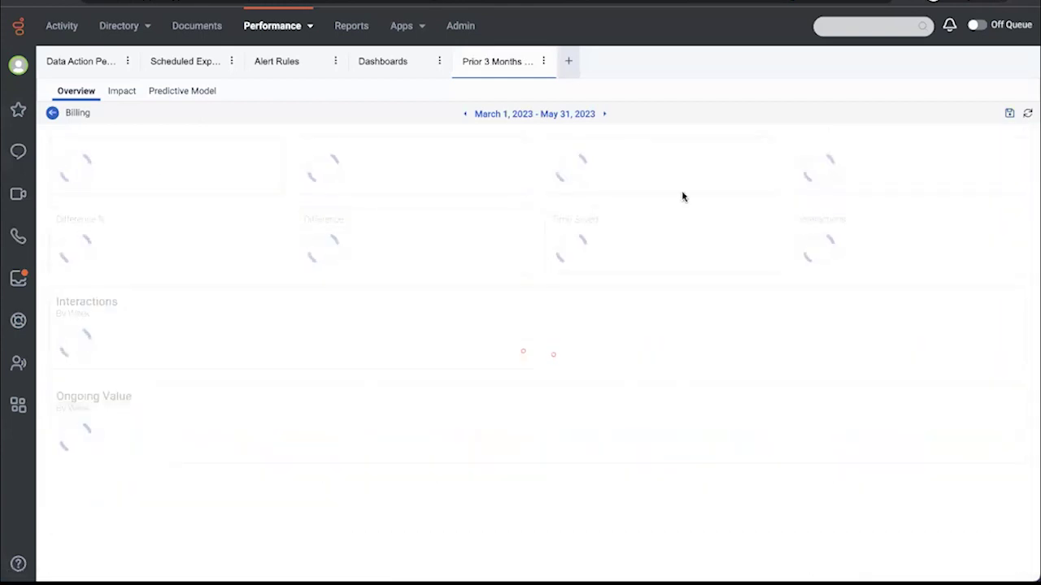
Reopen the newly saved Prior 3 Months routing comparison view in a new analytics tab.
left_click(569, 64)
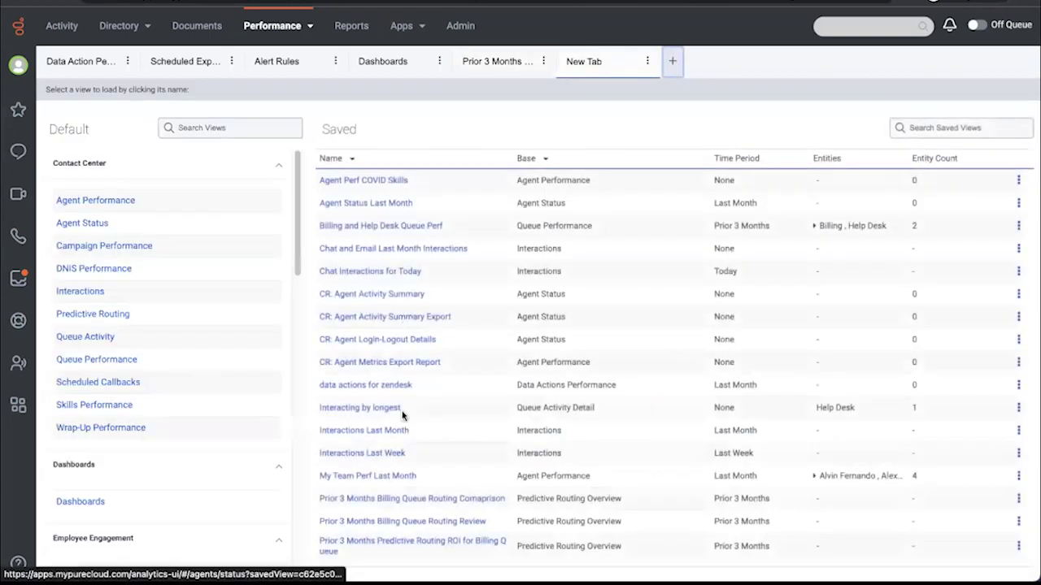
left_click(402, 500)
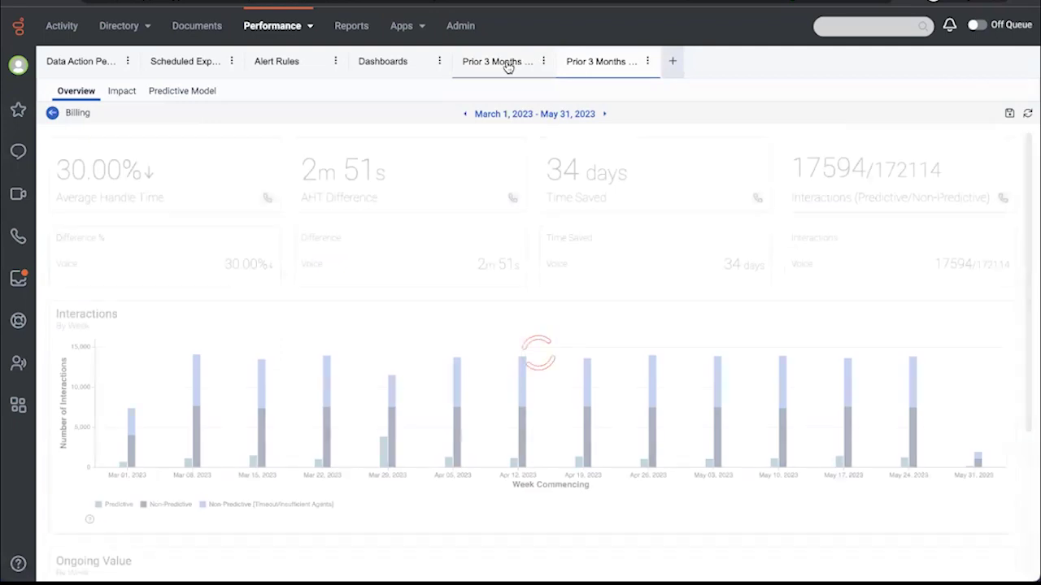
left_click(597, 64)
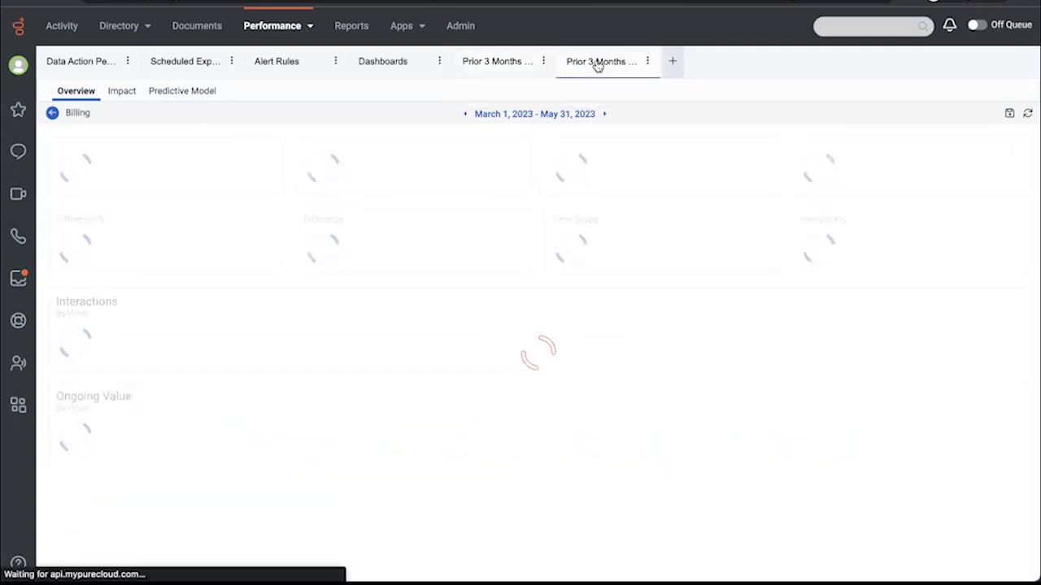
Close both Prior 3 Months comparison view tabs.
left_click(647, 62)
left_click(591, 139)
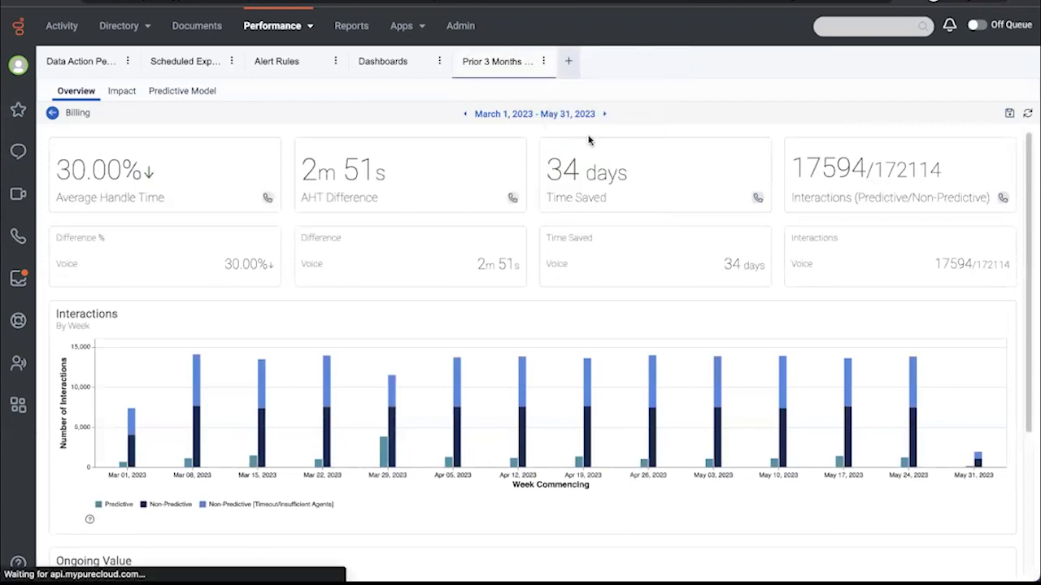
left_click(543, 61)
left_click(488, 139)
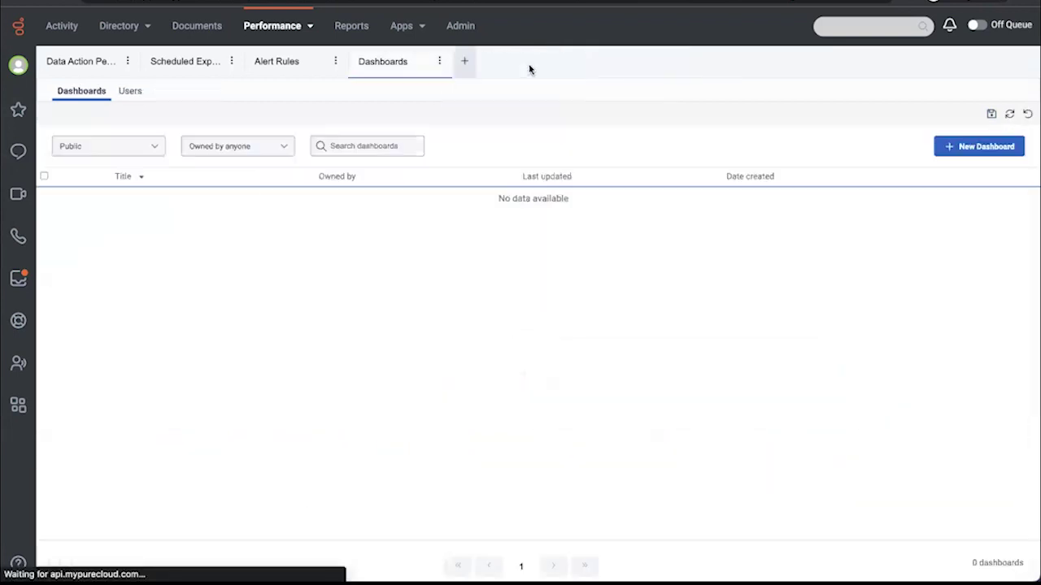
Start a new tab and scroll through the list of available views.
left_click(466, 64)
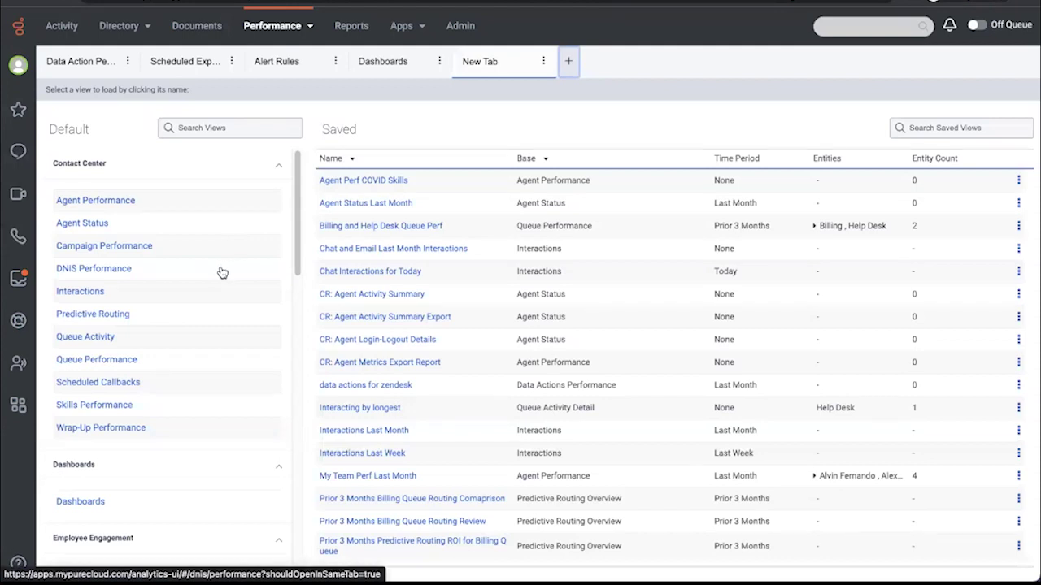
scroll(126, 407, "down", 1)
scroll(126, 407, "down", 10)
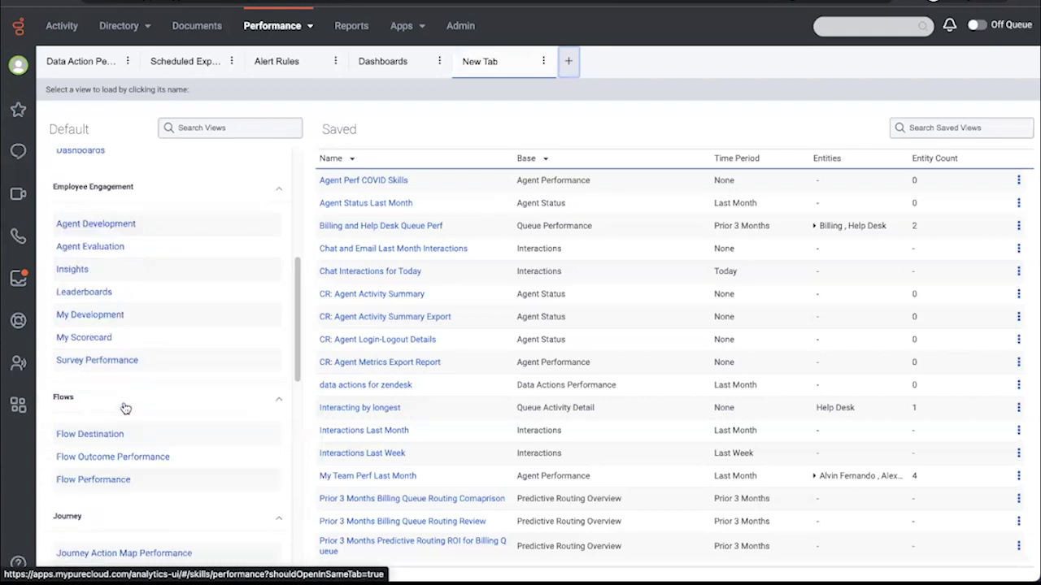
scroll(107, 339, "down", 4)
left_click(105, 381)
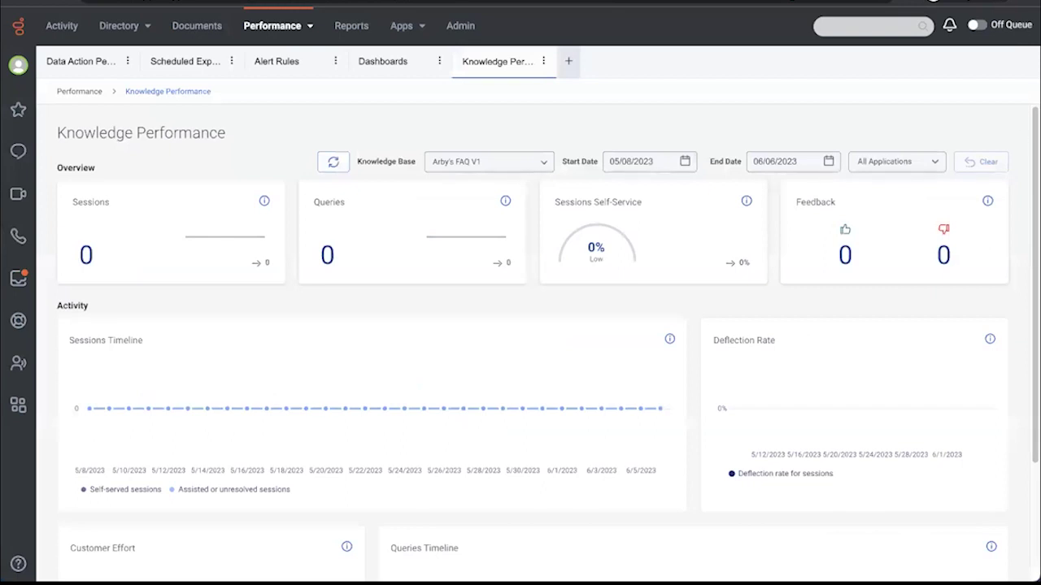
left_click(544, 161)
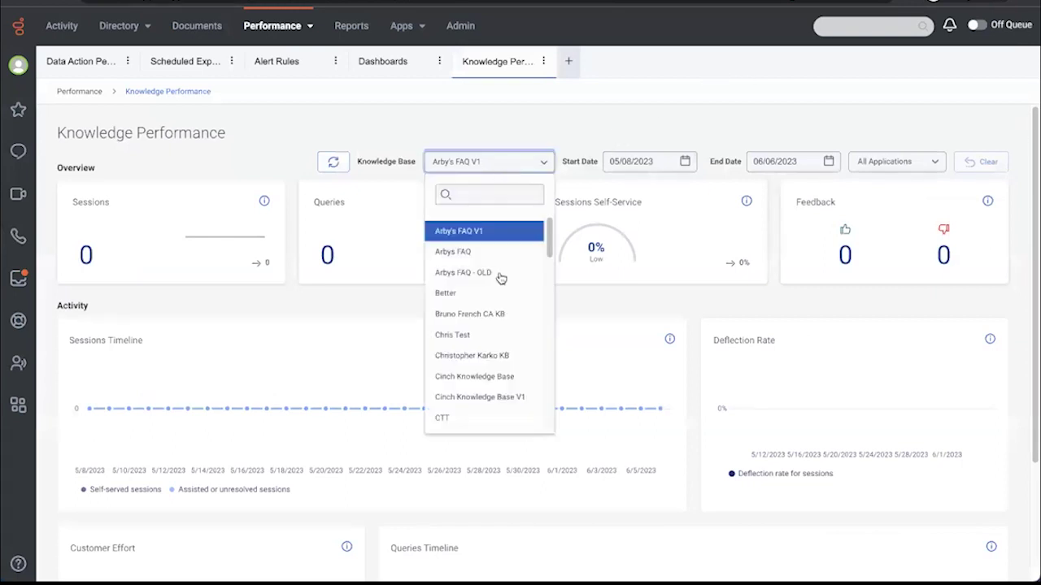
scroll(504, 333, "down", 5)
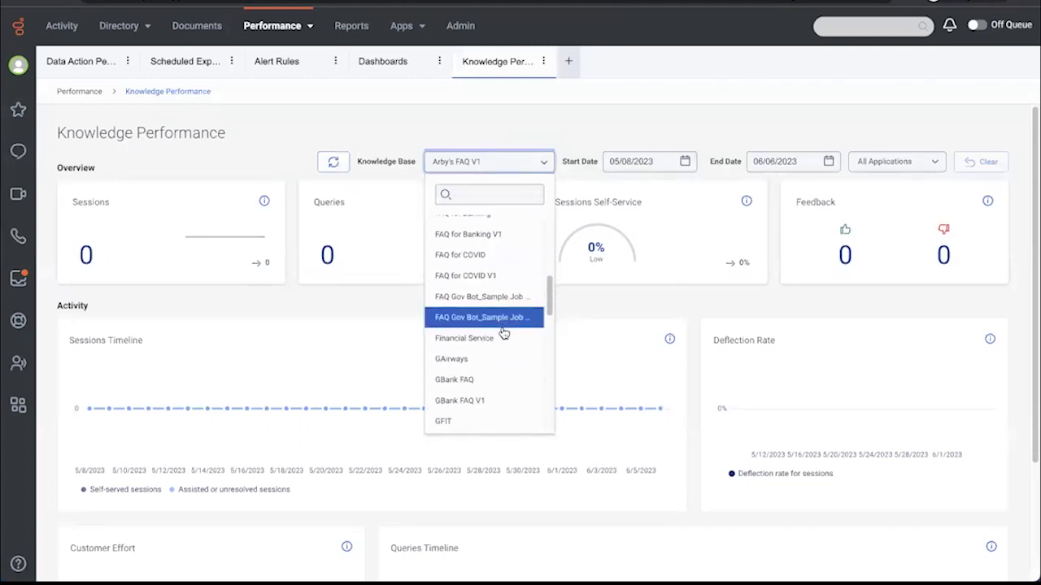
scroll(504, 333, "down", 5)
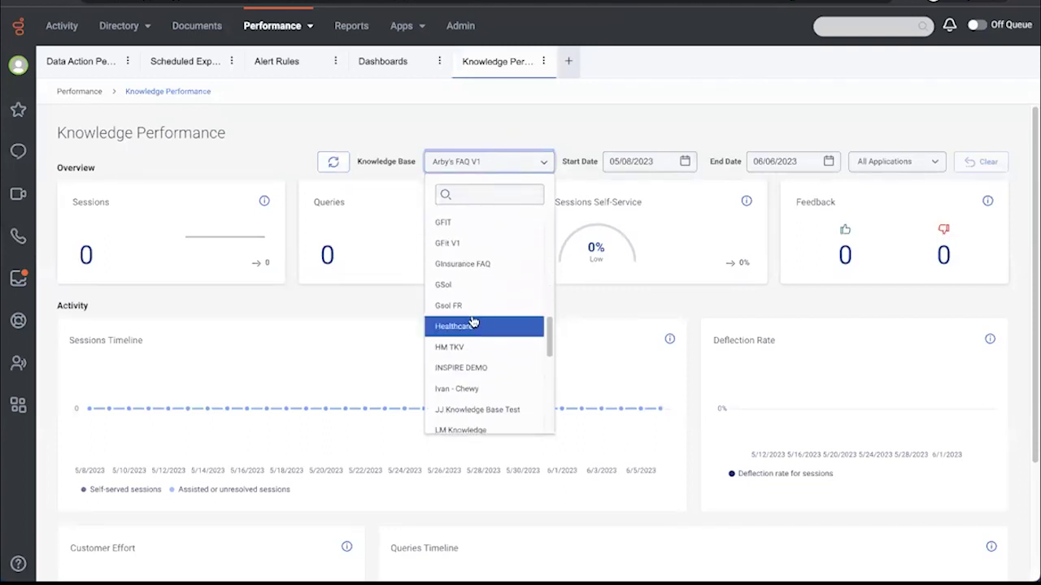
left_click(457, 286)
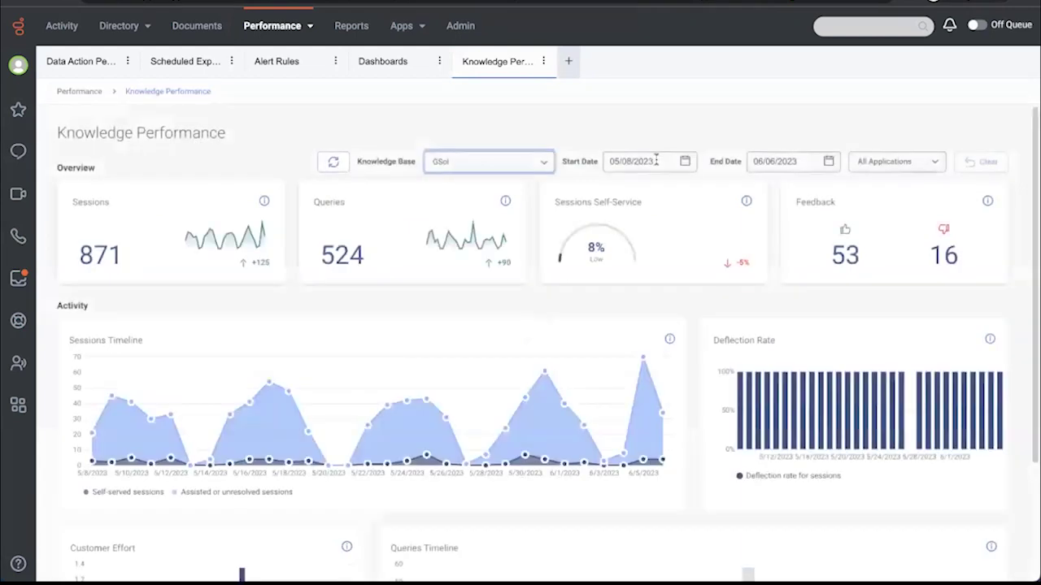
left_click(655, 161)
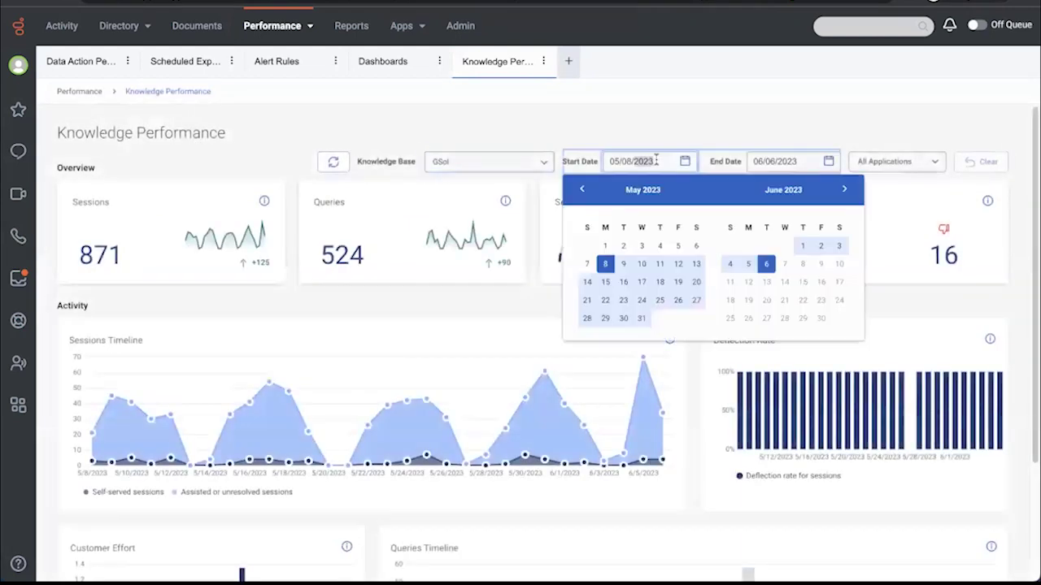
left_click(579, 191)
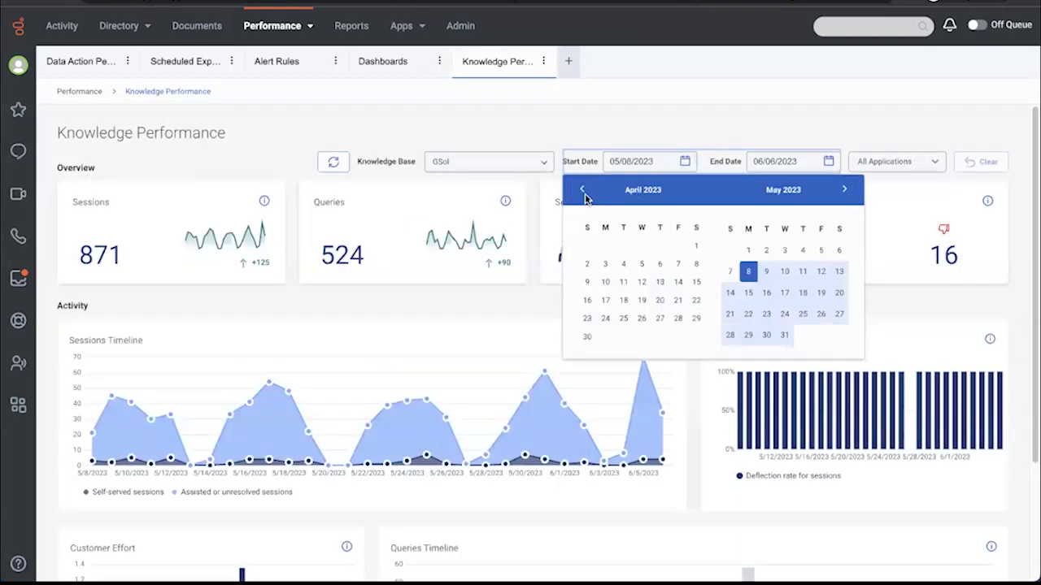
left_click(695, 248)
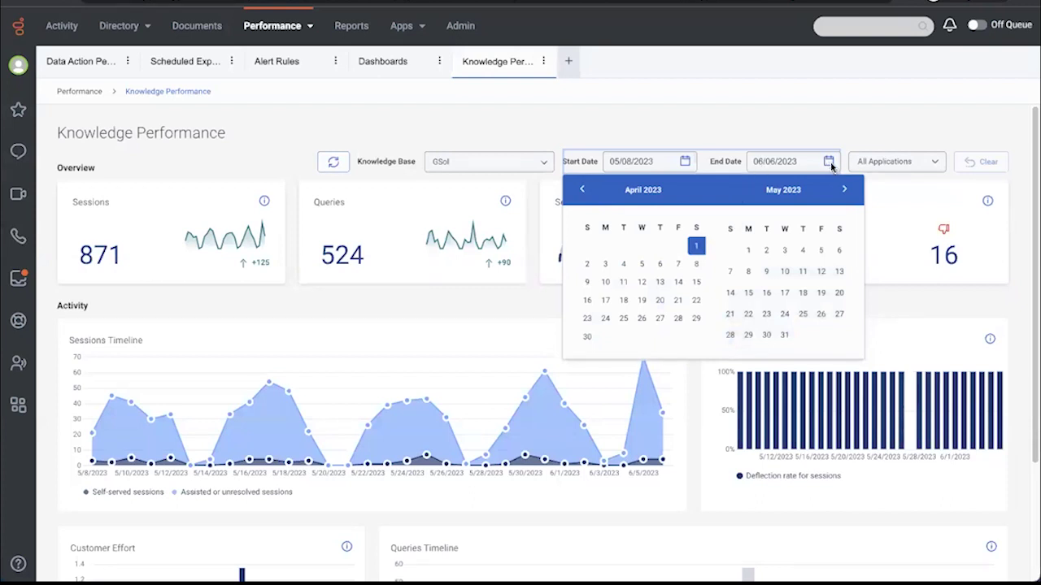
left_click(784, 335)
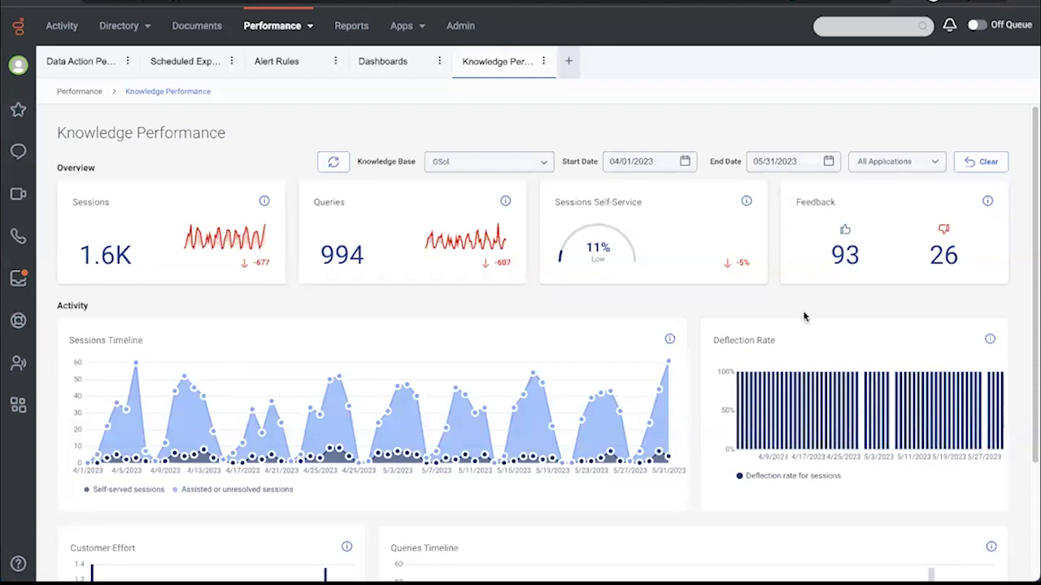
scroll(387, 392, "down", 1)
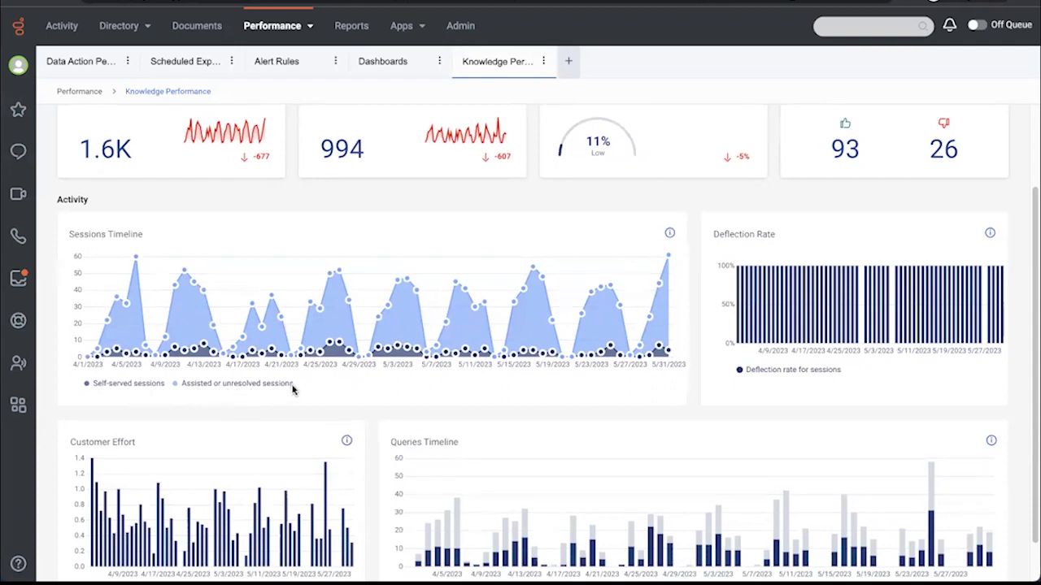
scroll(335, 406, "down", 1)
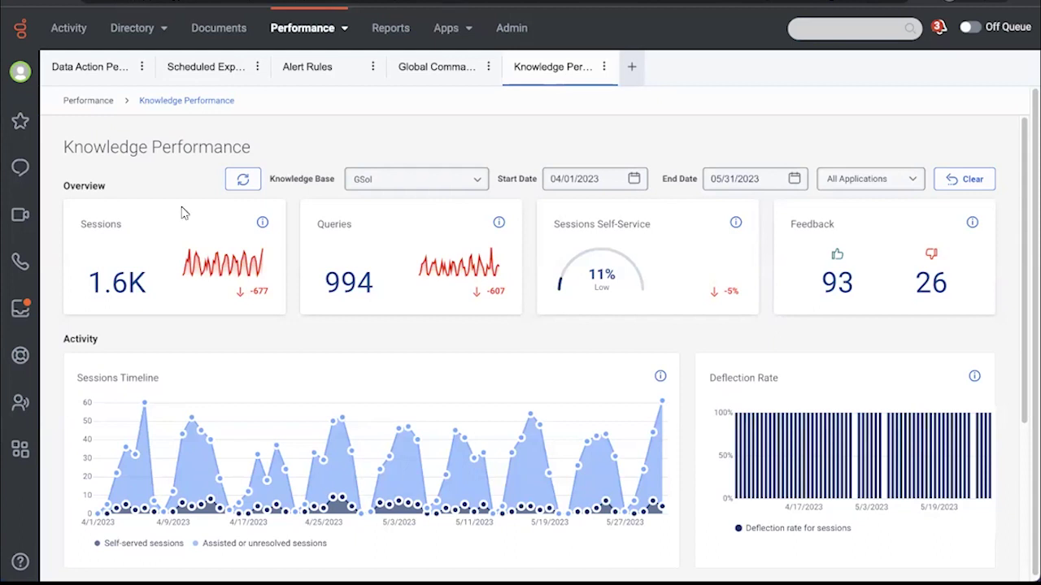
Switch the Performance workspace to the Alert Rules list.
left_click(319, 70)
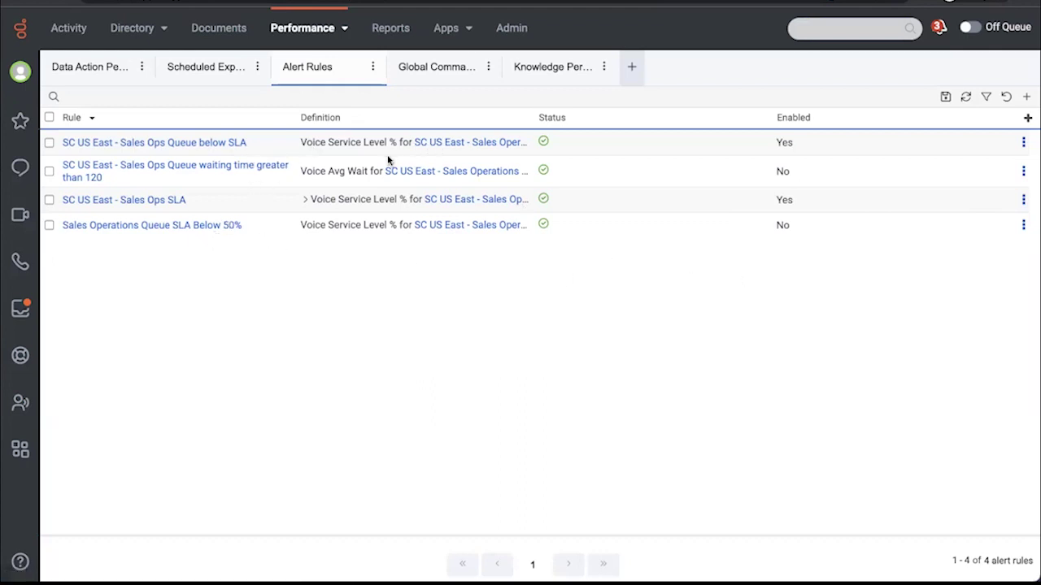
Open the SC US East - Sales Ops SLA rule and review its conditions and notification settings.
left_click(140, 206)
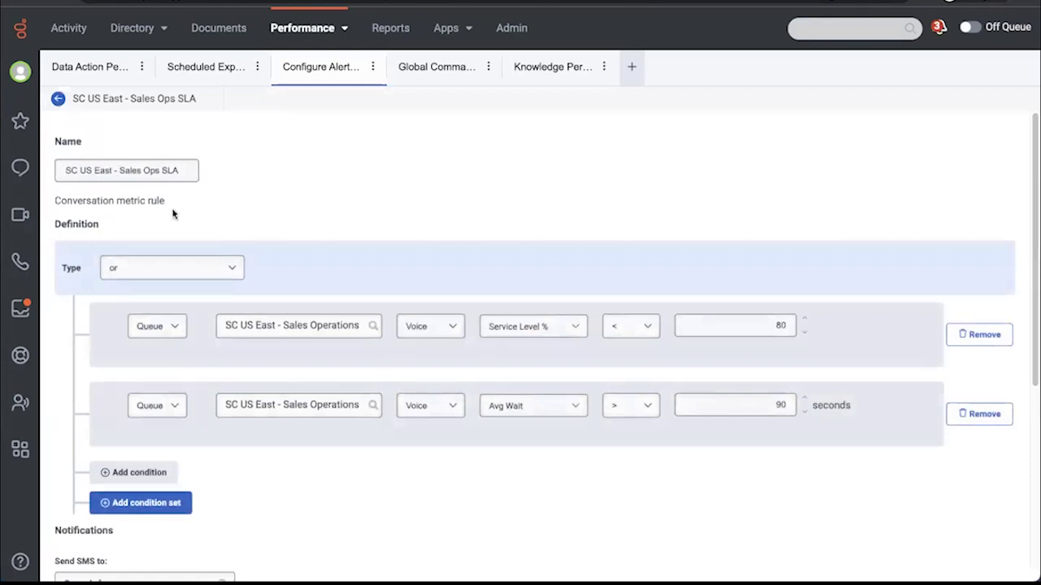
scroll(172, 215, "down", 1)
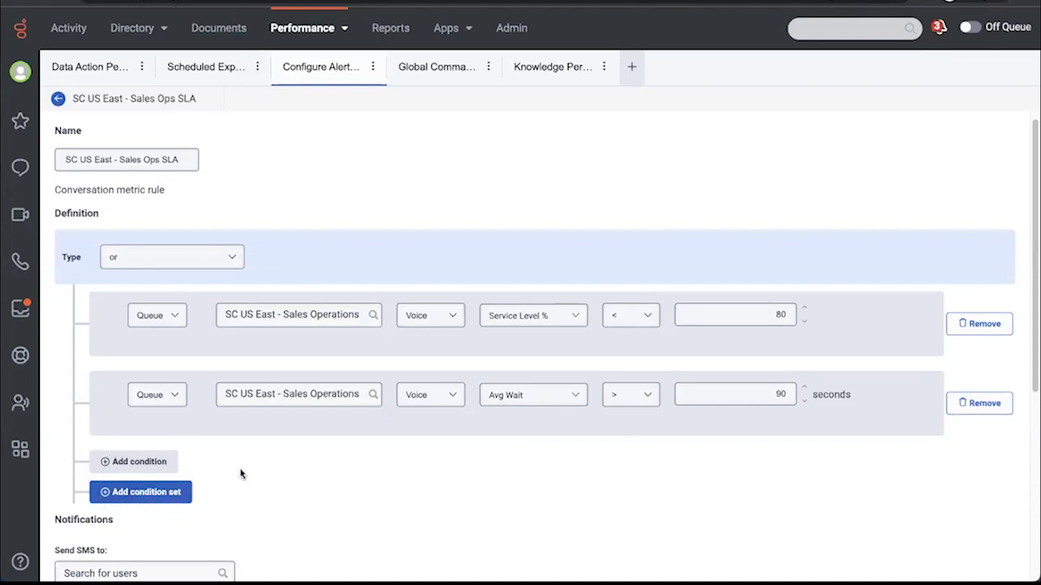
scroll(237, 474, "down", 3)
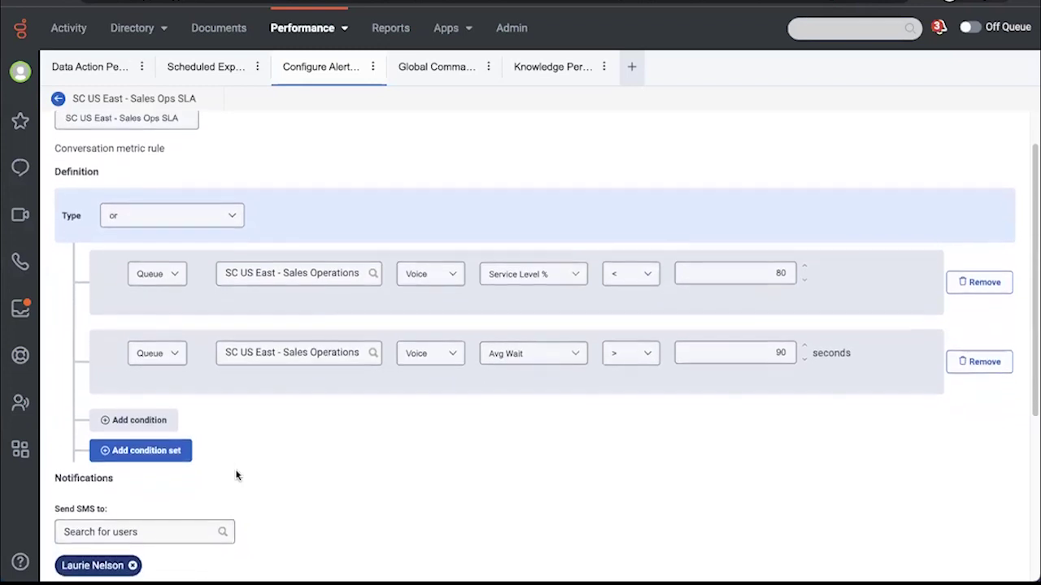
scroll(236, 504, "down", 3)
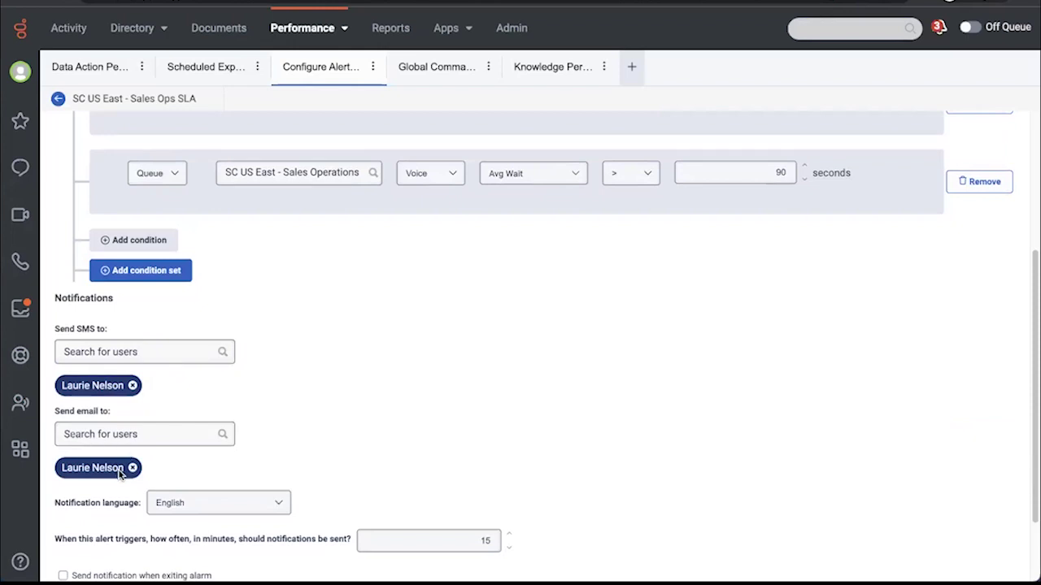
scroll(116, 486, "down", 2)
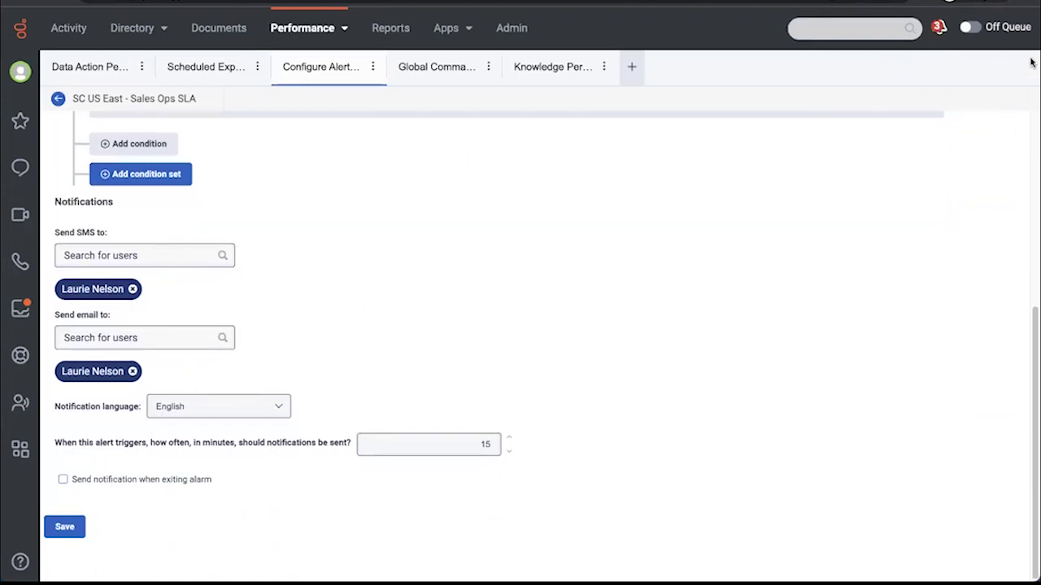
Save the Sales Ops SLA rule, then preview the Add New Alert Rule types and cancel.
left_click(71, 530)
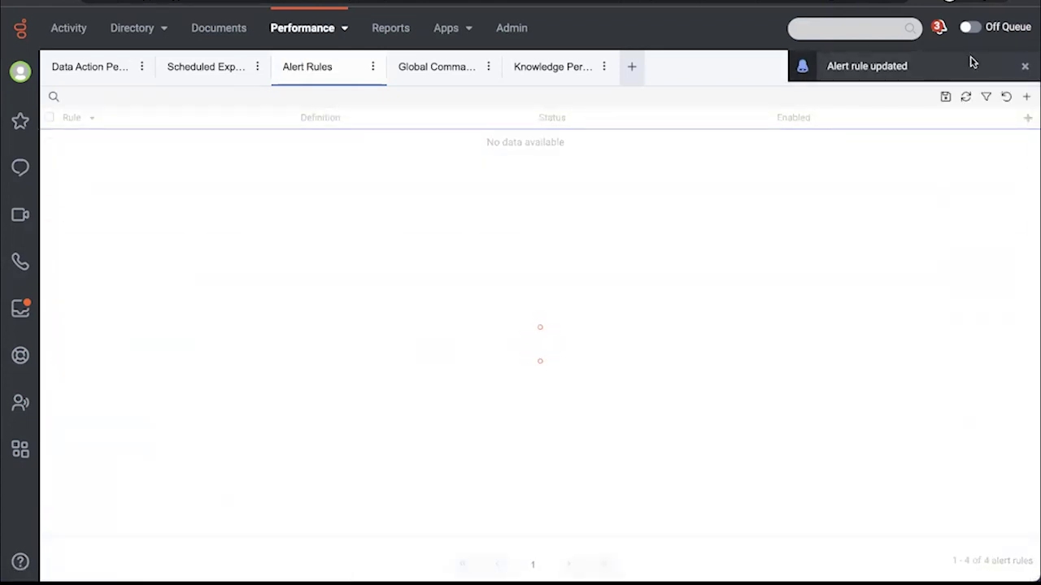
left_click(1026, 65)
left_click(1026, 96)
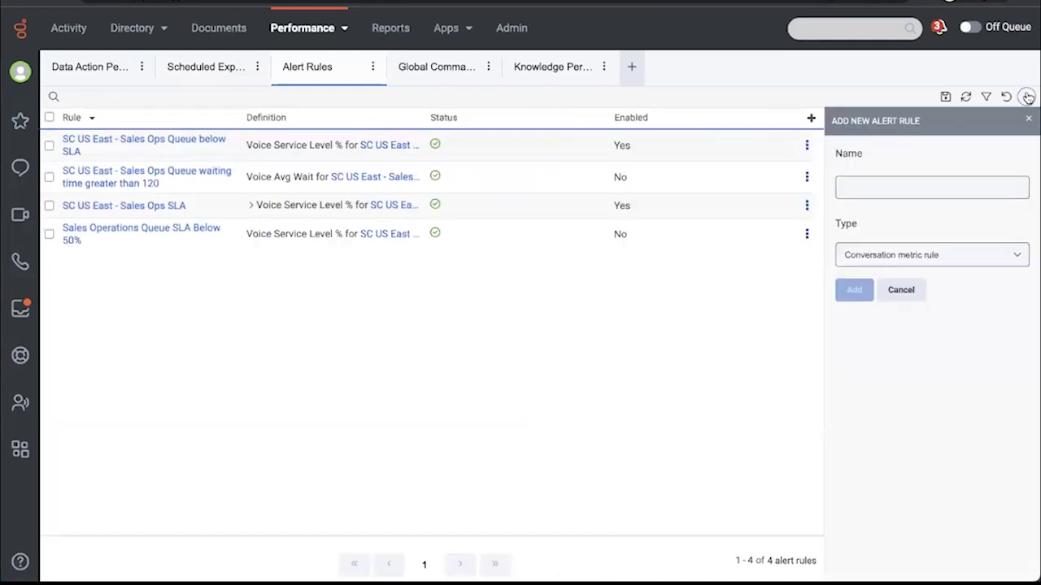
left_click(892, 255)
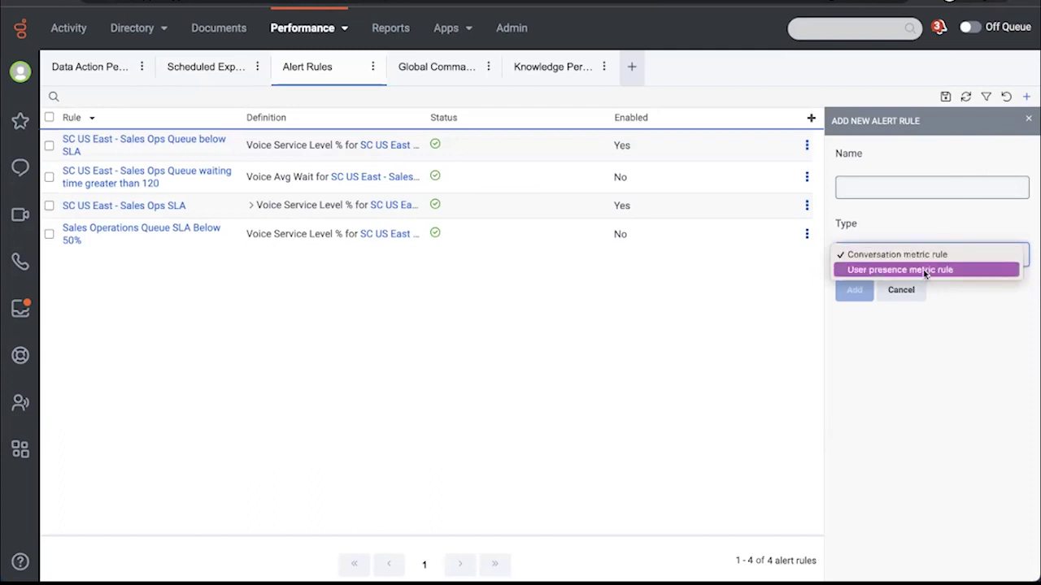
left_click(1029, 122)
left_click(1028, 121)
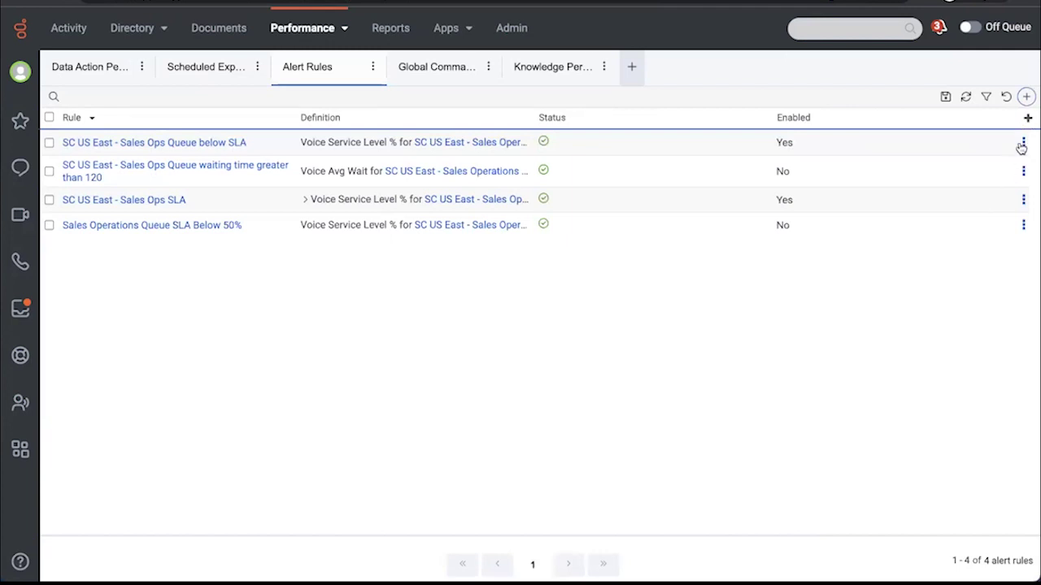
left_click(1022, 145)
Mark the newest SC US East - Sales Ops Queue below SLA alert as read, then close the inbox.
left_click(939, 31)
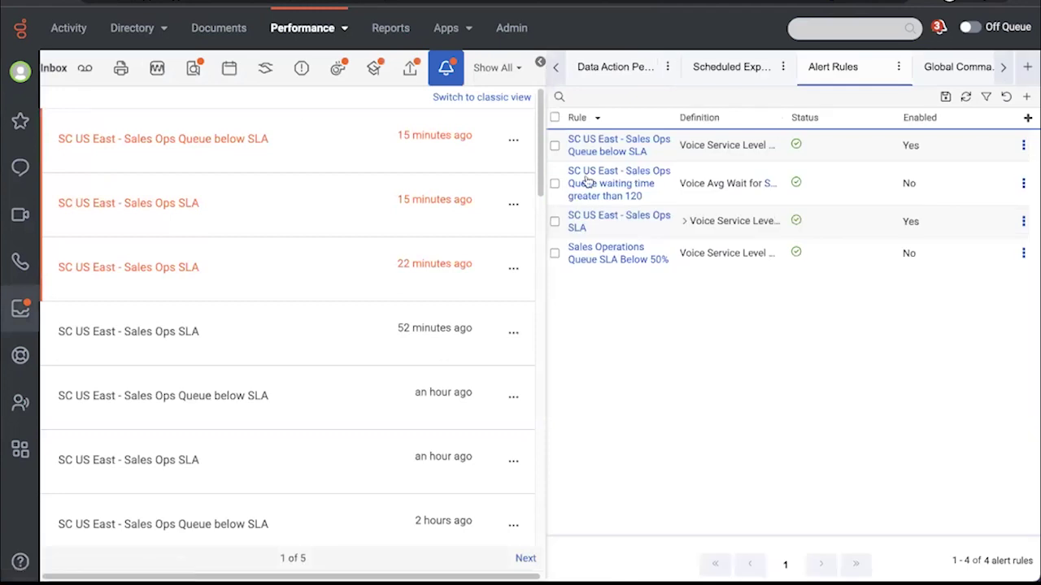
left_click(513, 144)
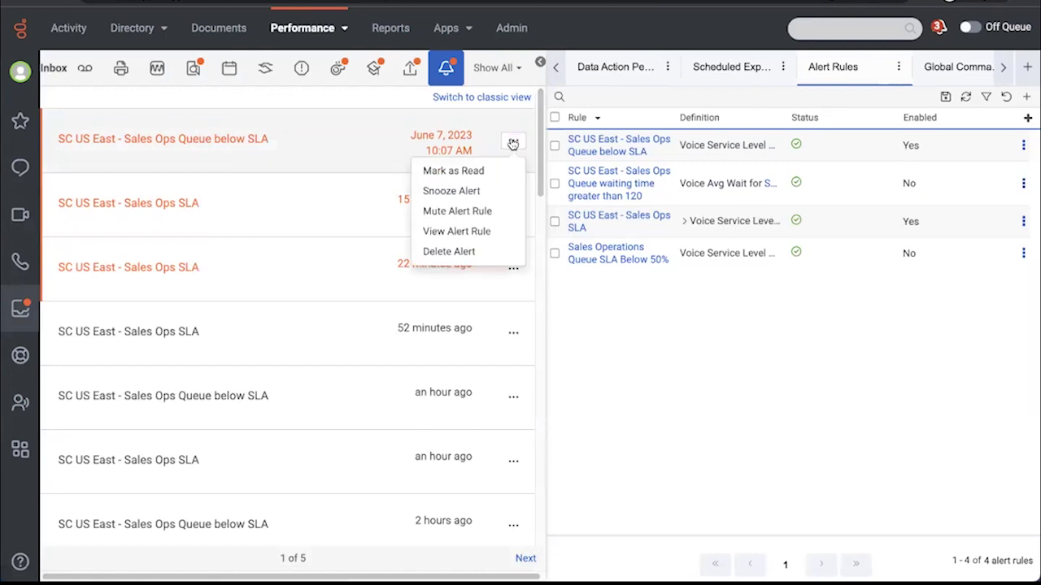
left_click(488, 172)
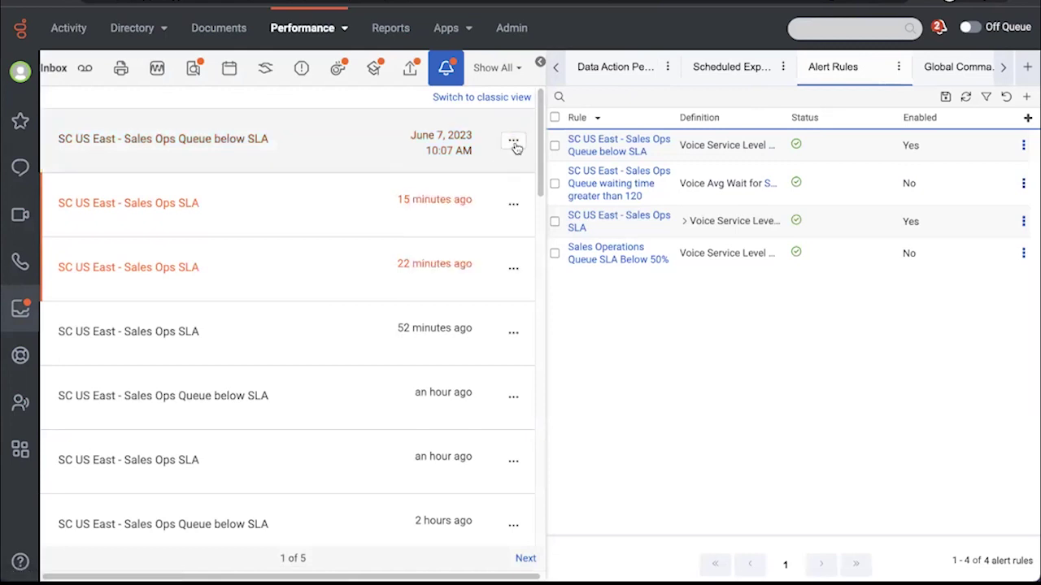
left_click(514, 143)
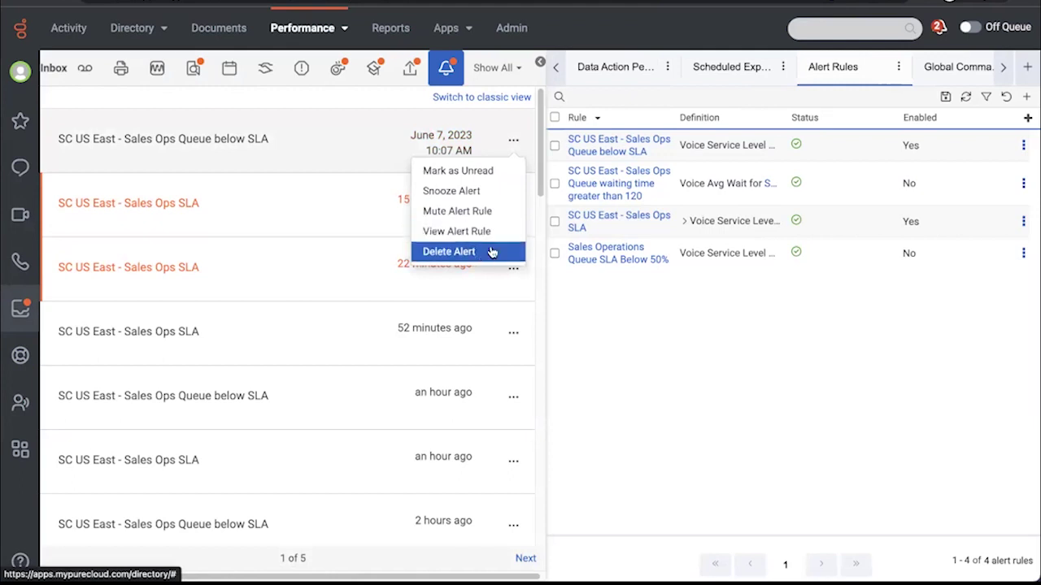
left_click(539, 63)
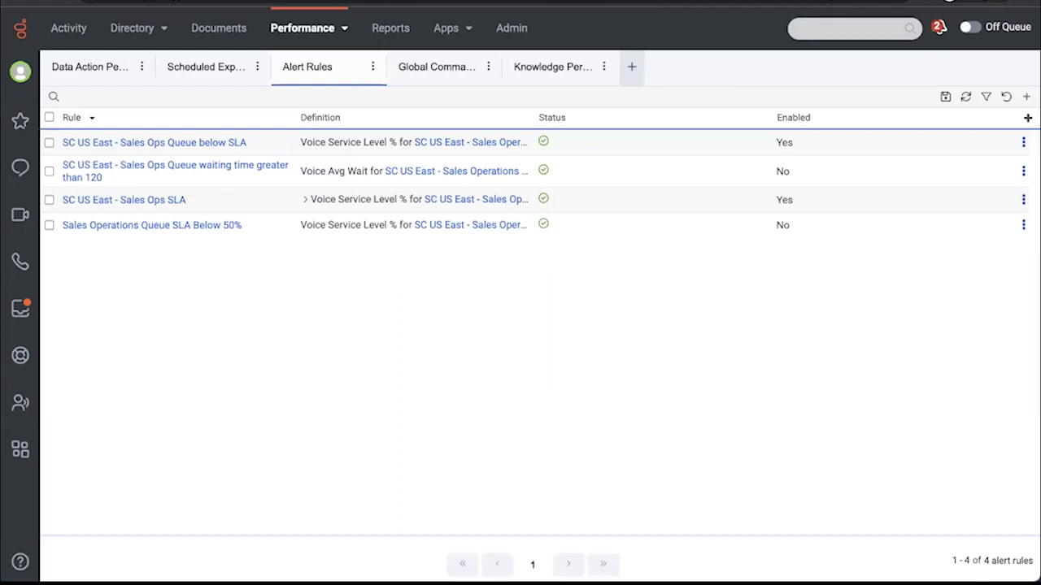
left_click(441, 68)
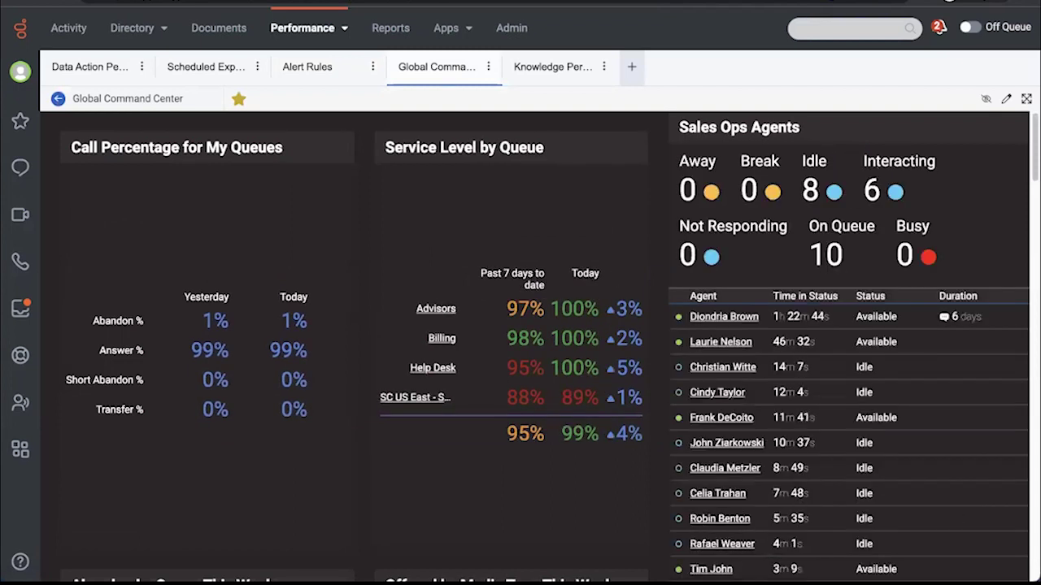
left_click(1007, 100)
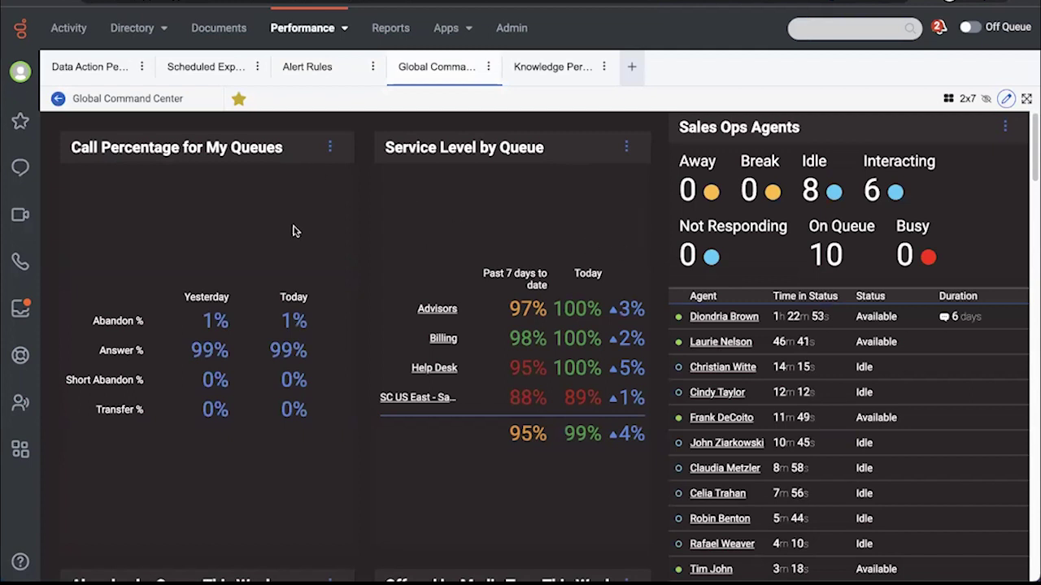
scroll(456, 261, "down", 3)
scroll(351, 243, "down", 8)
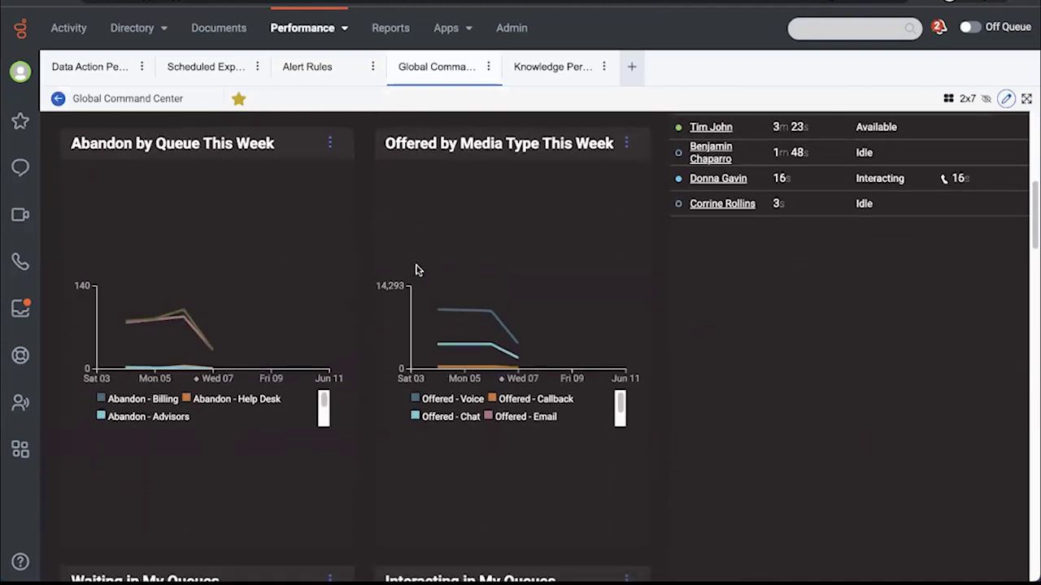
scroll(418, 268, "down", 3)
scroll(416, 264, "down", 5)
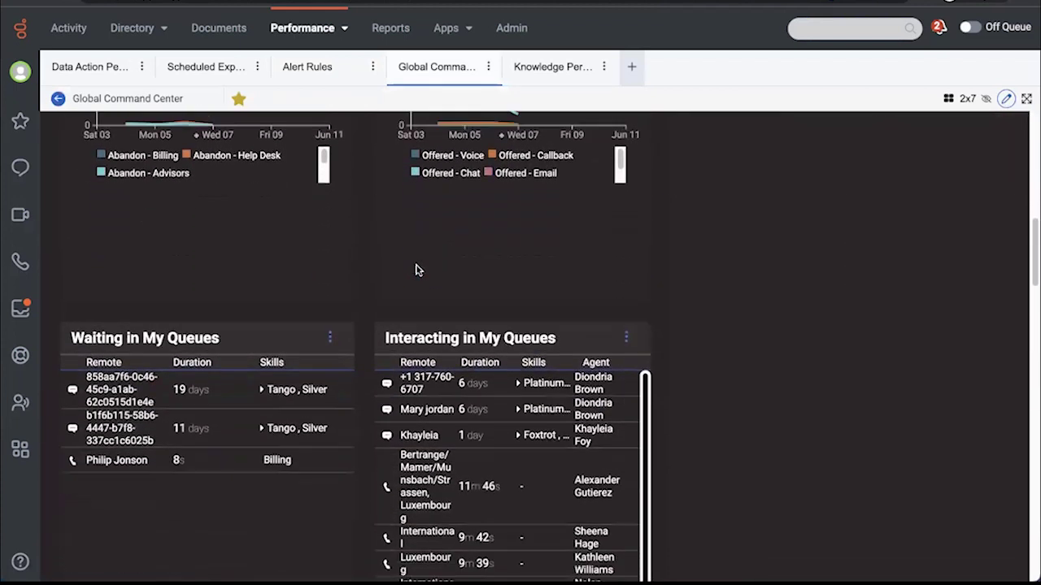
scroll(251, 279, "down", 1)
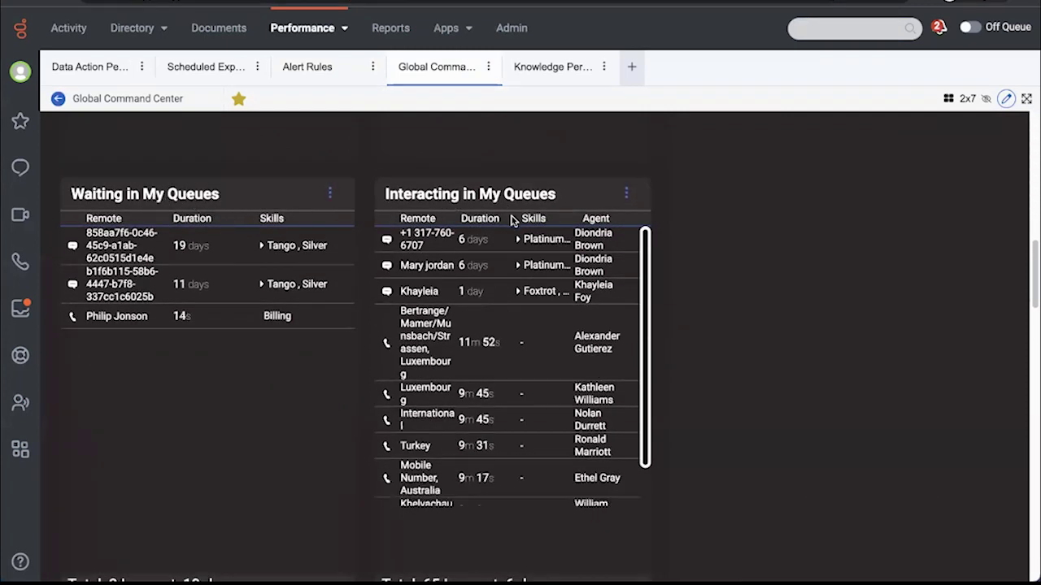
scroll(512, 221, "down", 4)
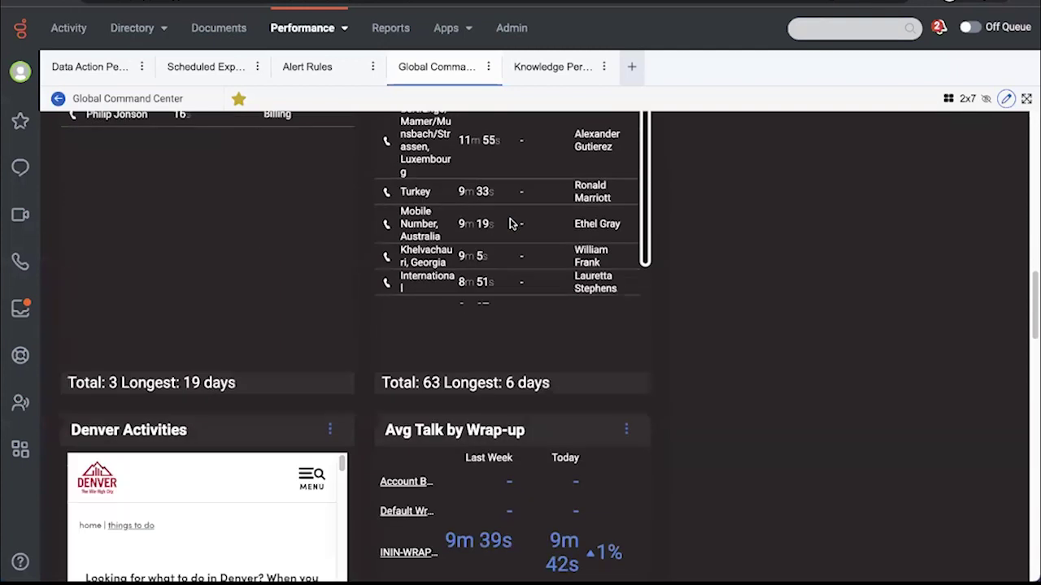
scroll(510, 223, "down", 2)
scroll(179, 322, "down", 1)
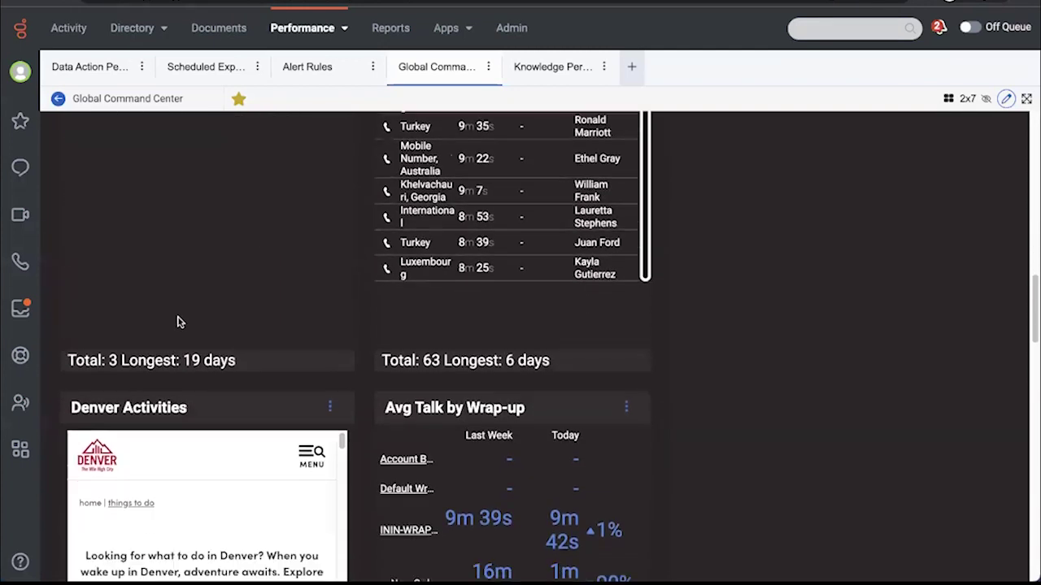
scroll(178, 322, "down", 5)
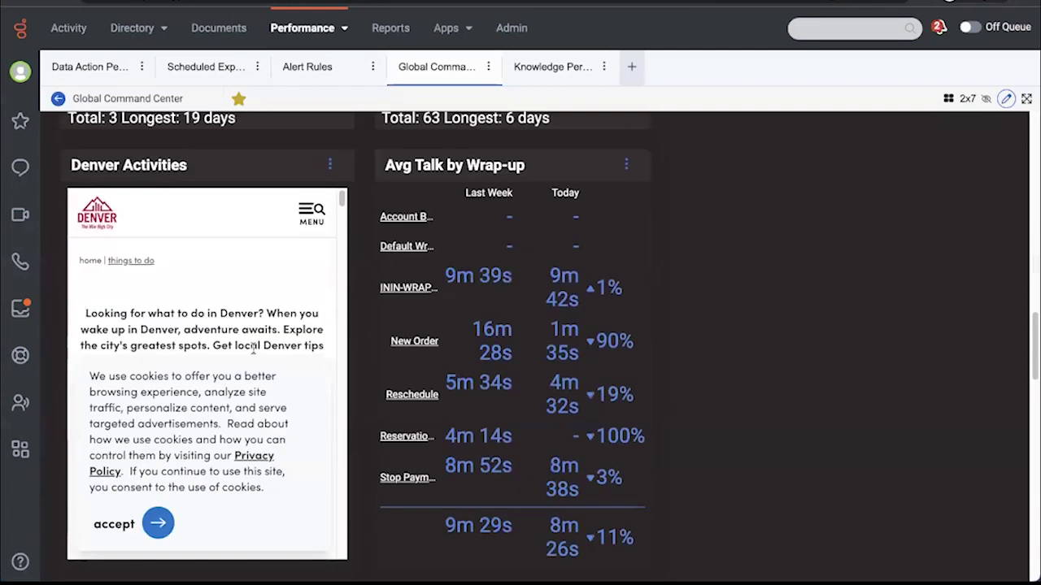
left_click(202, 511)
scroll(334, 367, "down", 3)
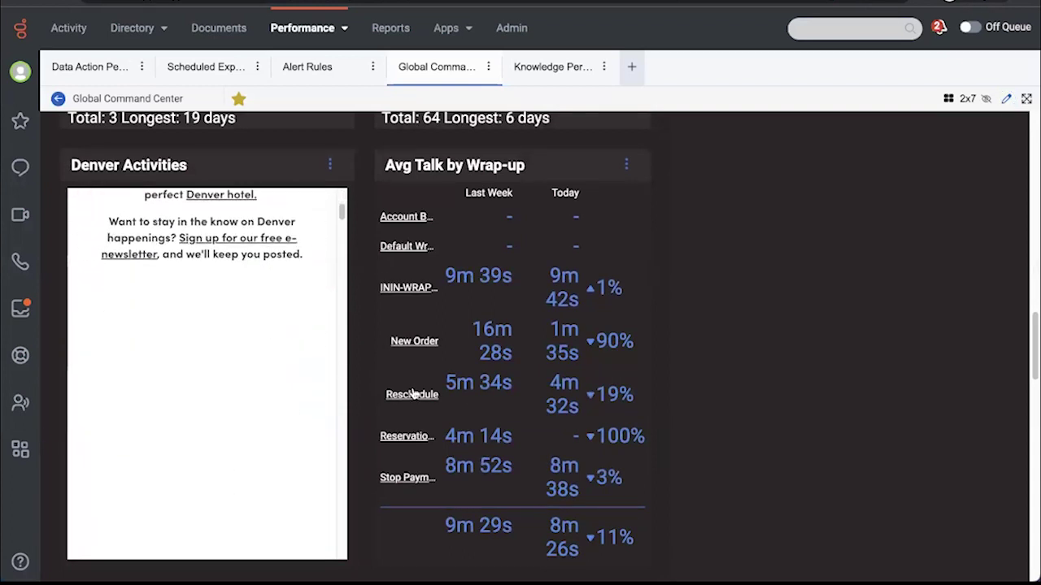
scroll(403, 386, "down", 4)
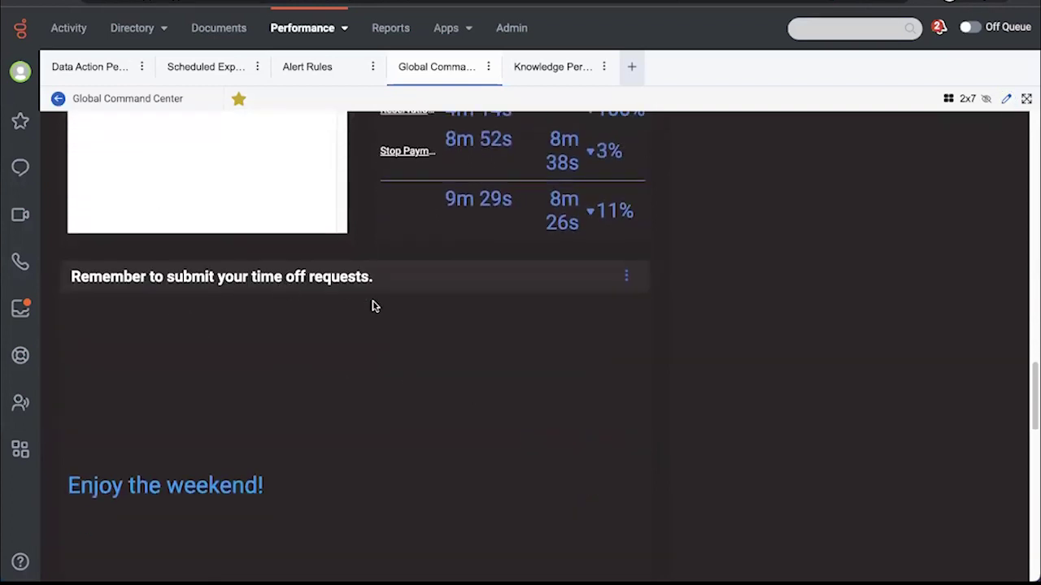
scroll(372, 304, "up", 5)
scroll(374, 304, "up", 8)
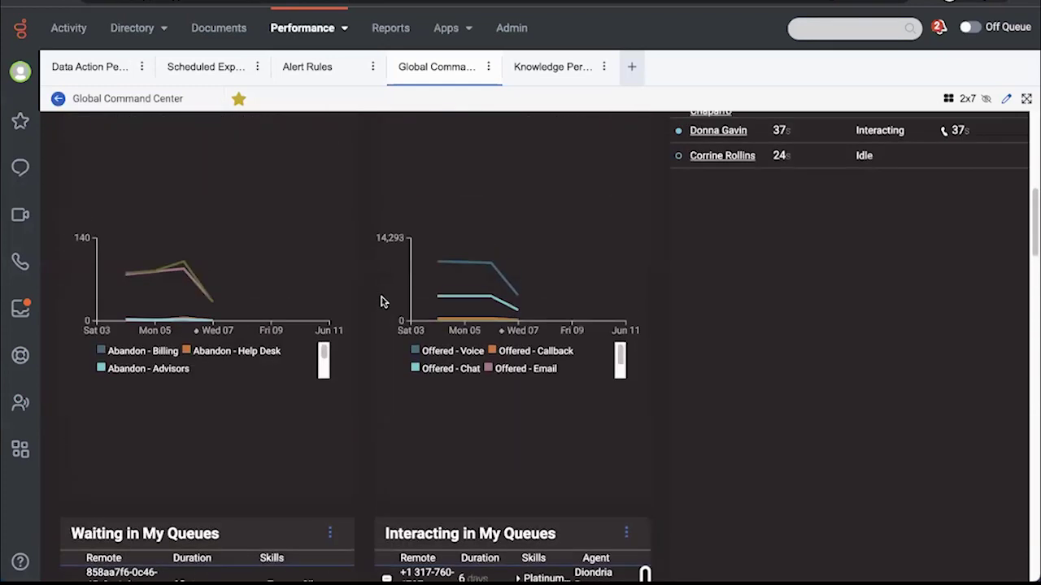
scroll(447, 310, "up", 3)
scroll(447, 310, "up", 3)
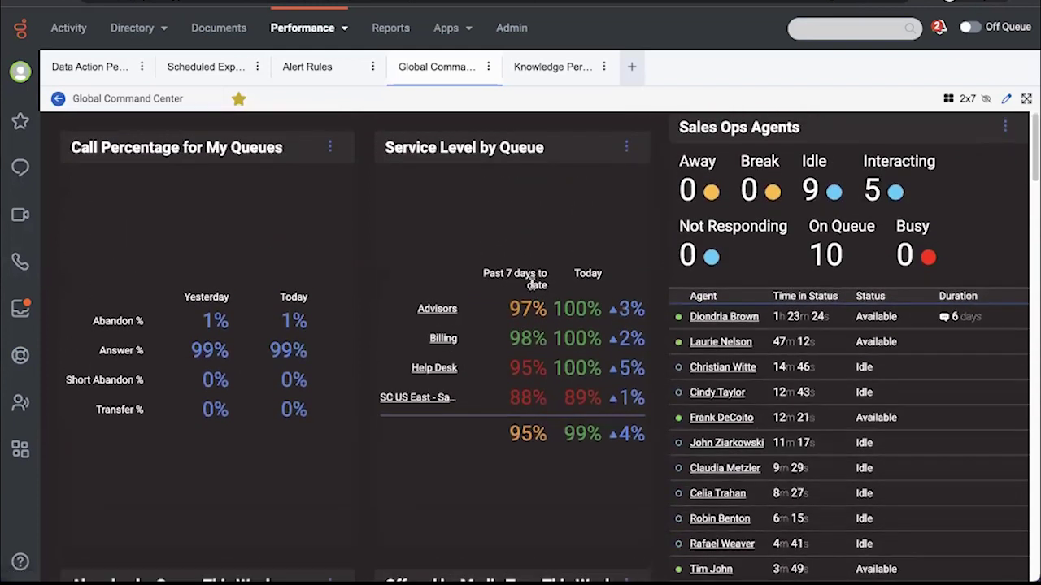
scroll(533, 285, "down", 3)
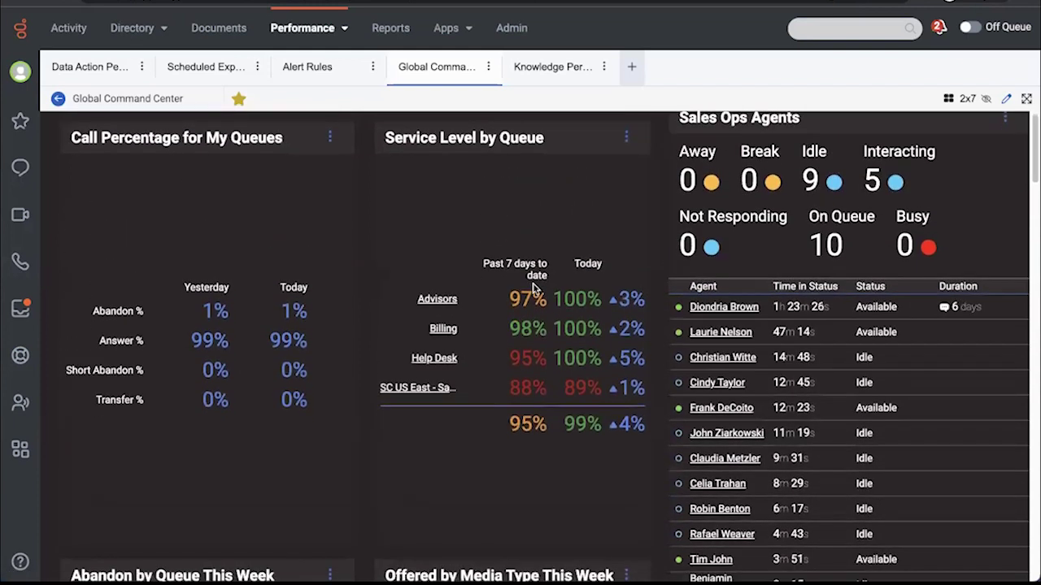
scroll(533, 288, "down", 10)
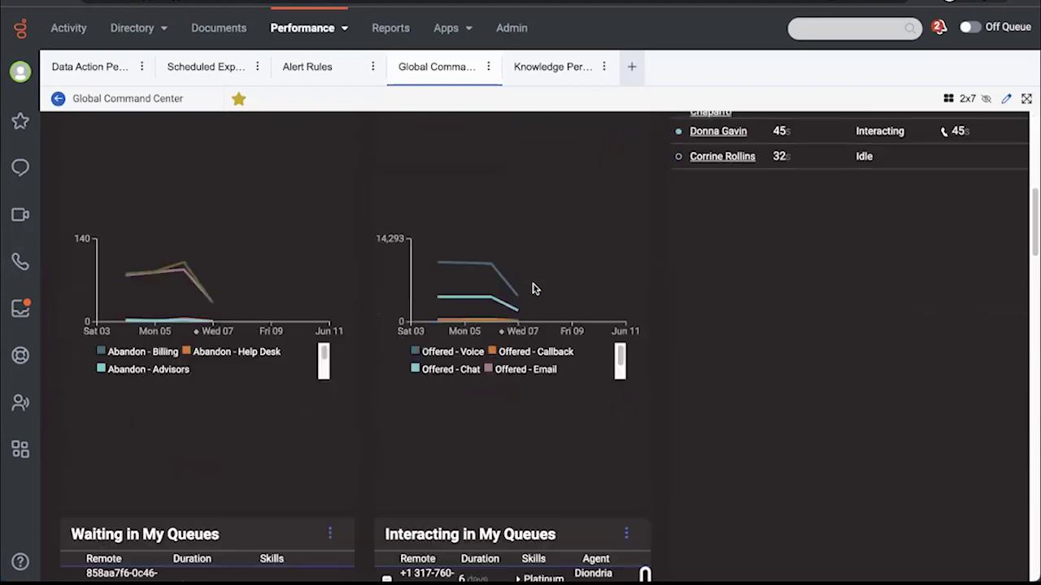
scroll(534, 289, "down", 5)
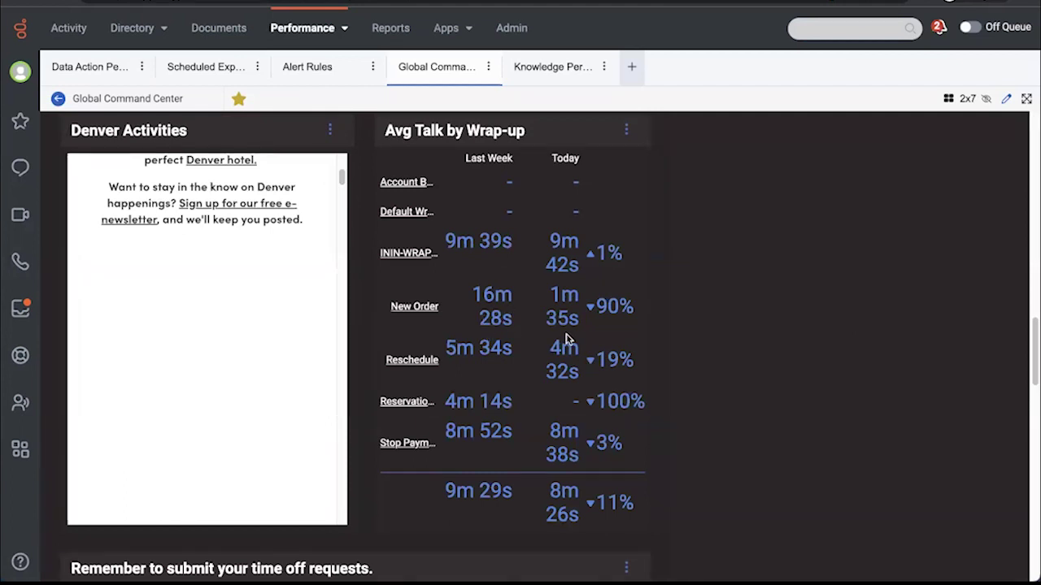
scroll(567, 337, "up", 2)
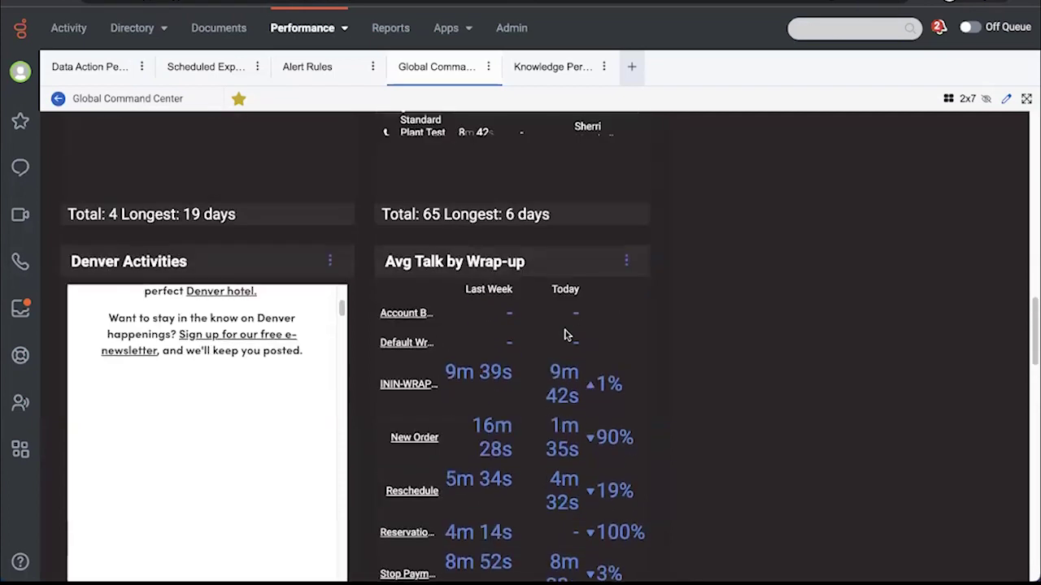
scroll(567, 336, "up", 4)
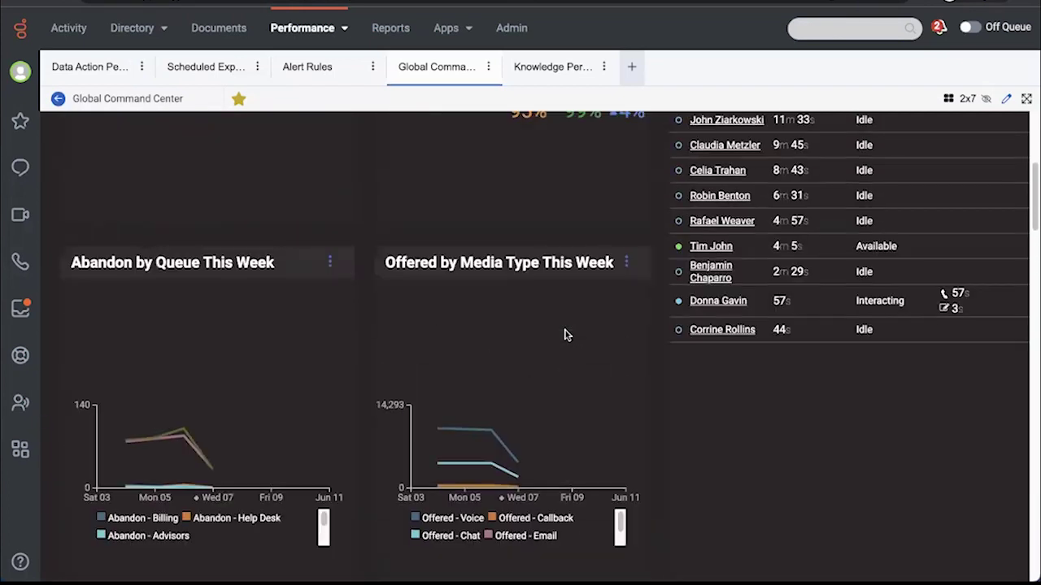
scroll(567, 336, "up", 5)
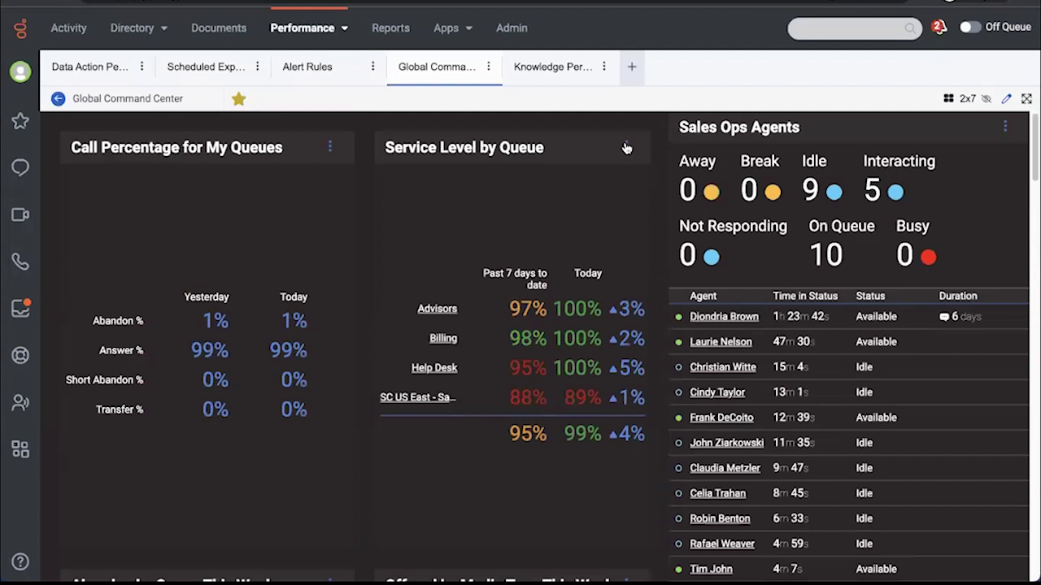
Edit the Service Level by Queue widget and clear its existing queue filter.
left_click(627, 148)
left_click(630, 182)
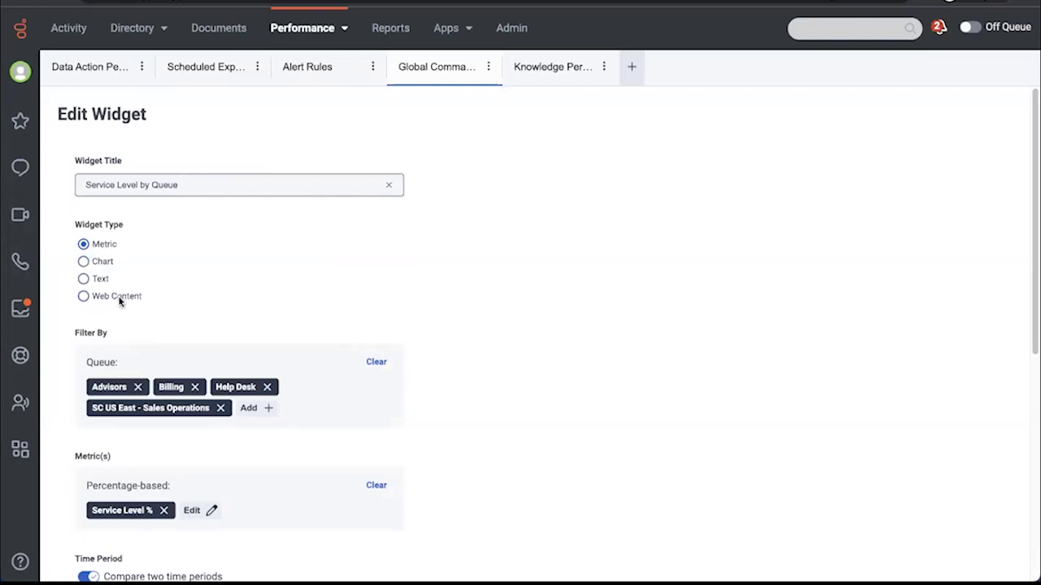
scroll(353, 277, "down", 1)
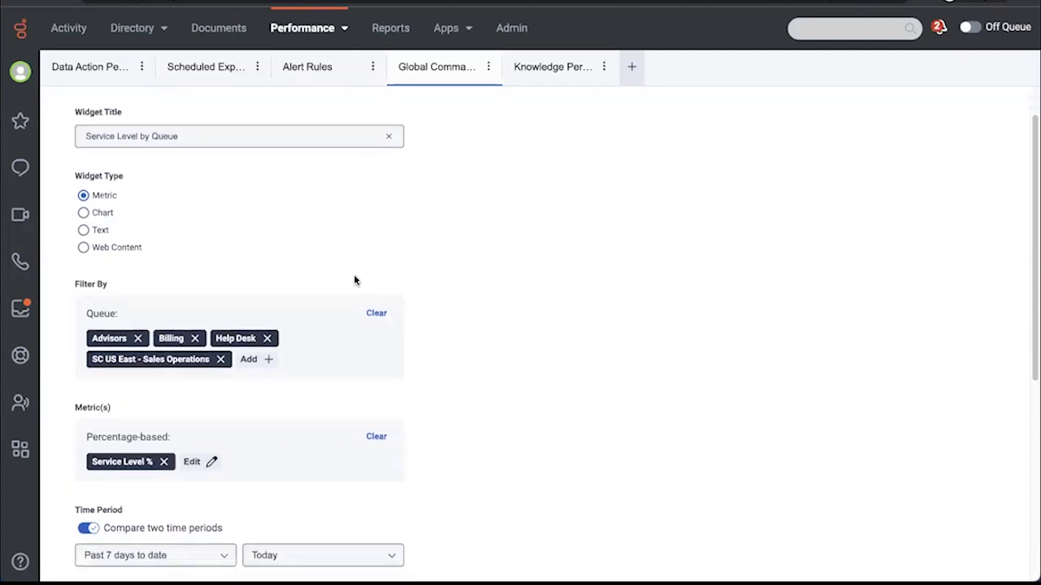
scroll(355, 281, "down", 1)
left_click(377, 293)
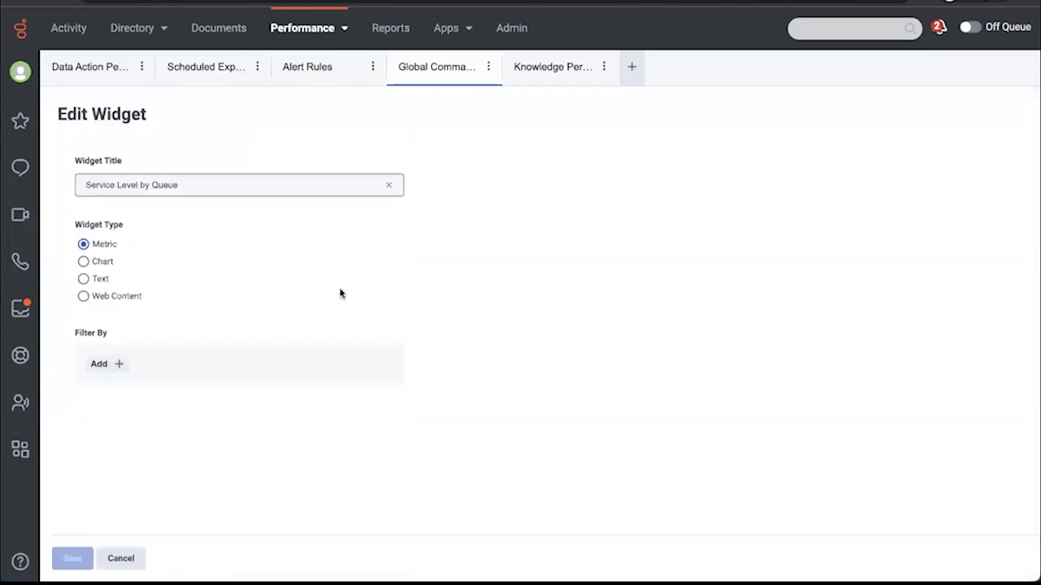
Add a queue filter selecting the Advisors and Billing queues.
left_click(109, 366)
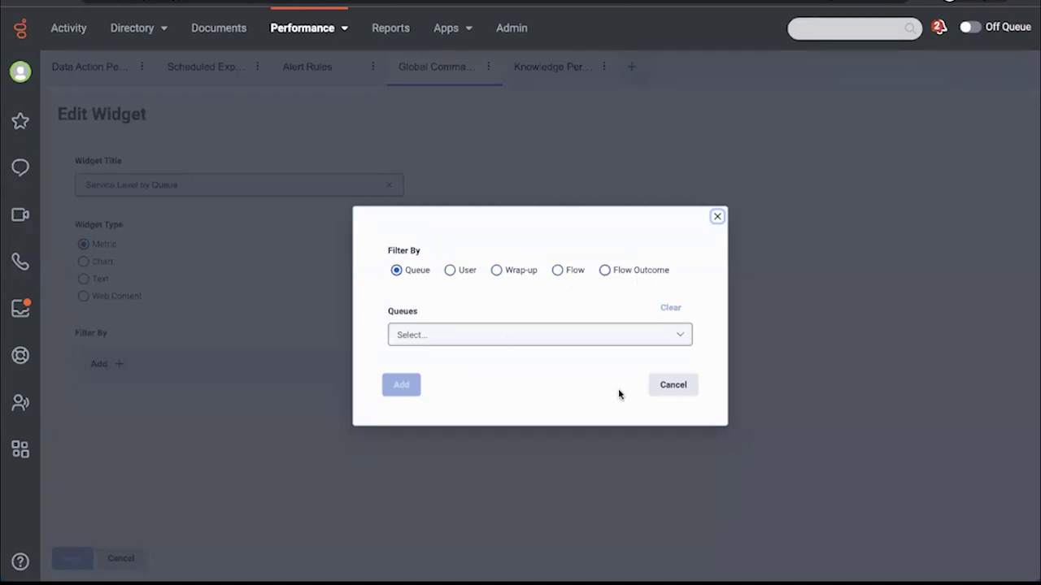
left_click(688, 385)
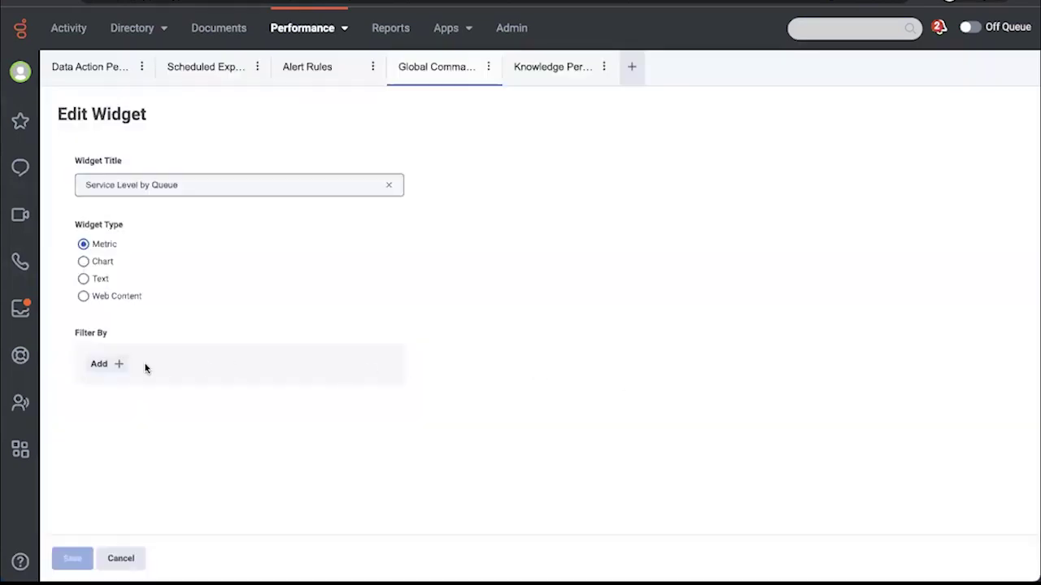
left_click(119, 365)
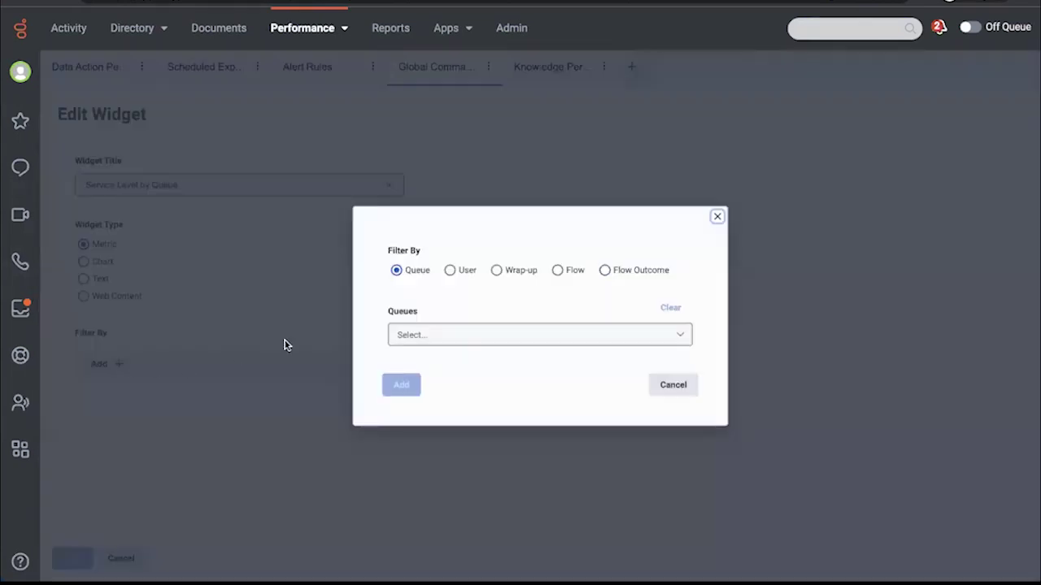
left_click(431, 341)
left_click(403, 369)
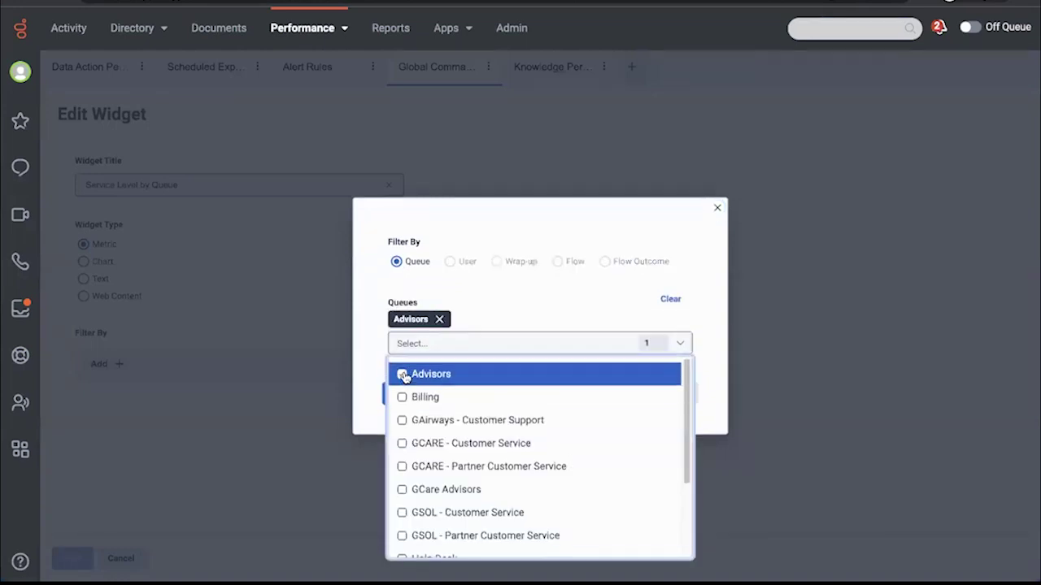
left_click(402, 397)
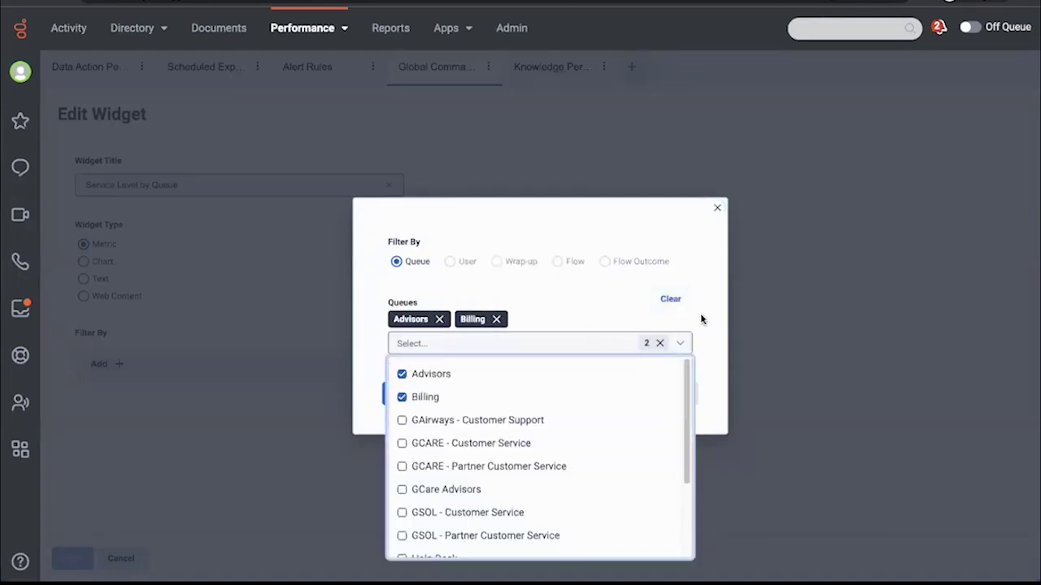
left_click(702, 320)
Apply the Advisors and Billing queue filter and add the Service Level % metric.
left_click(404, 393)
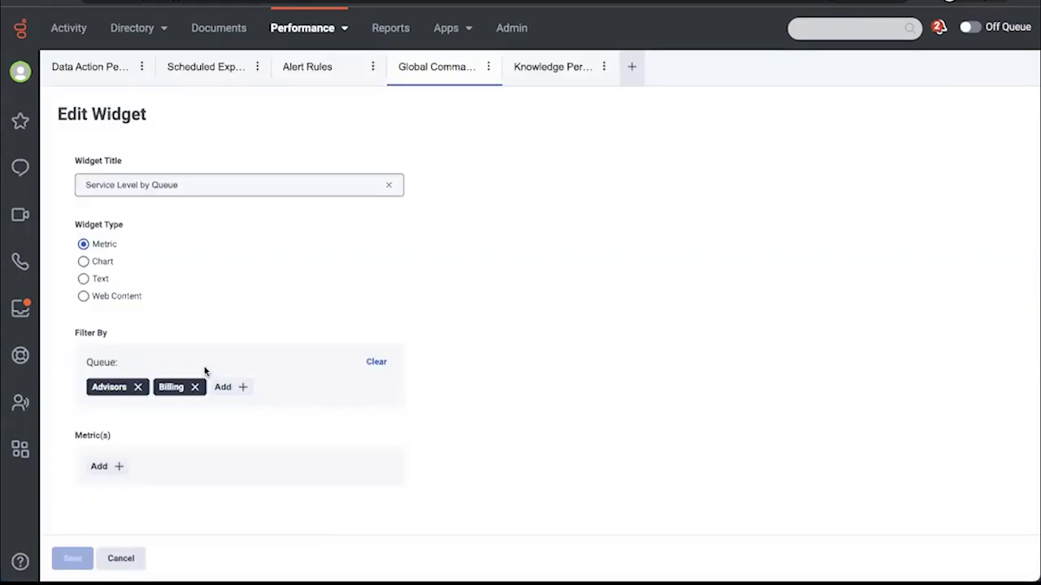
left_click(111, 465)
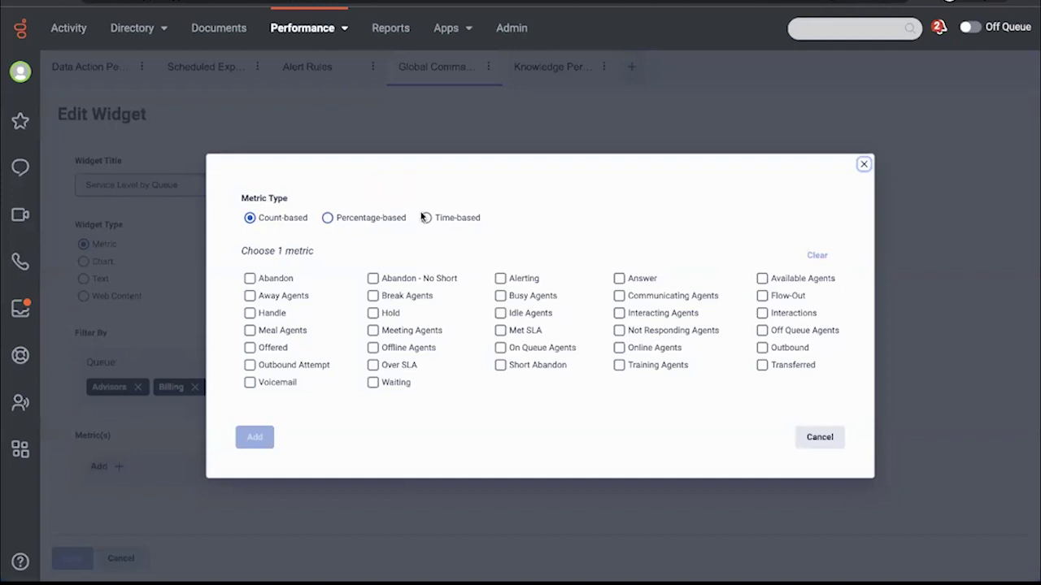
left_click(370, 220)
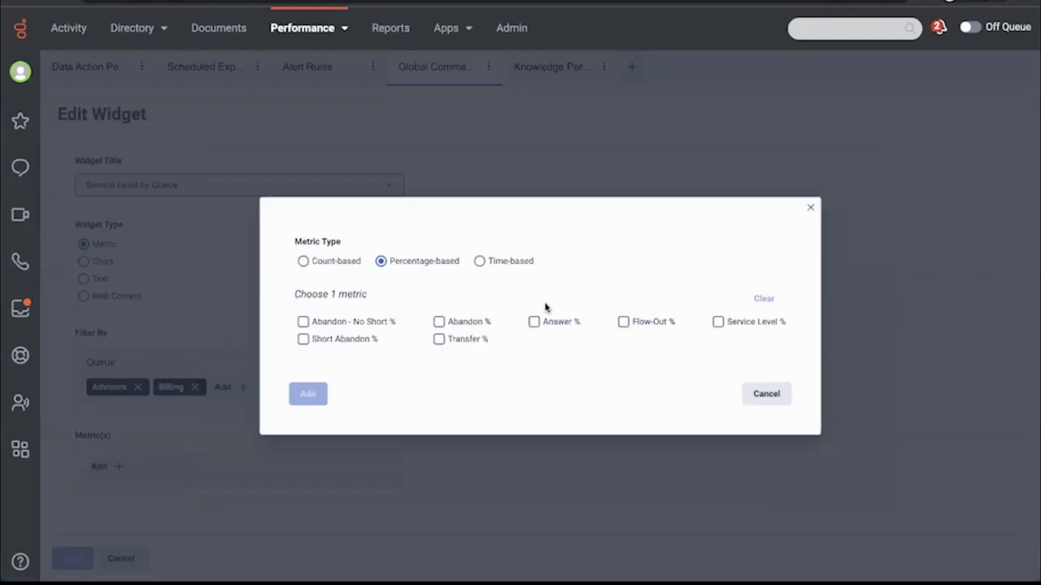
left_click(717, 322)
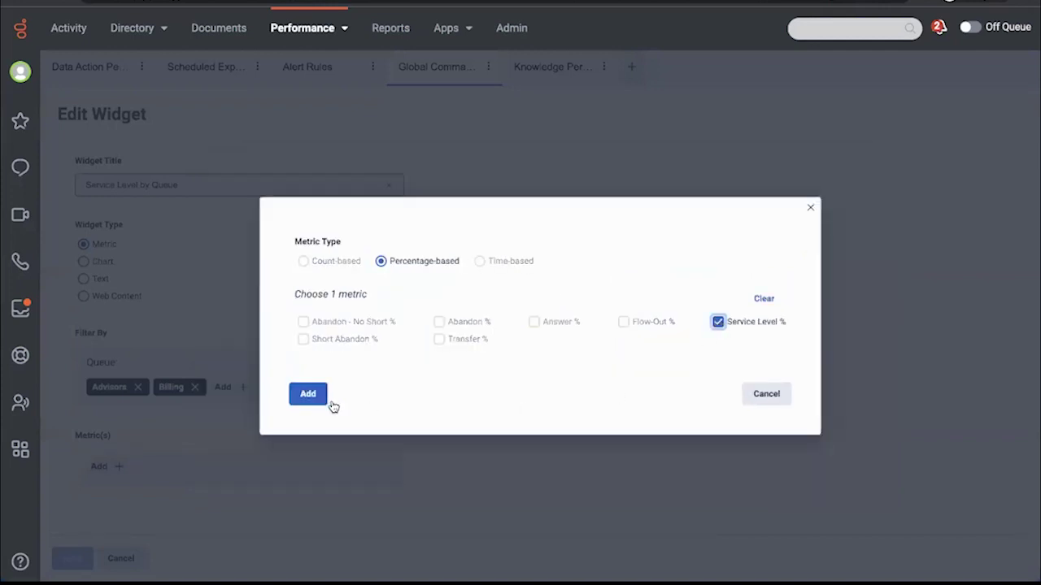
left_click(308, 394)
Review the widget form, then cancel to discard the edits.
scroll(290, 380, "down", 5)
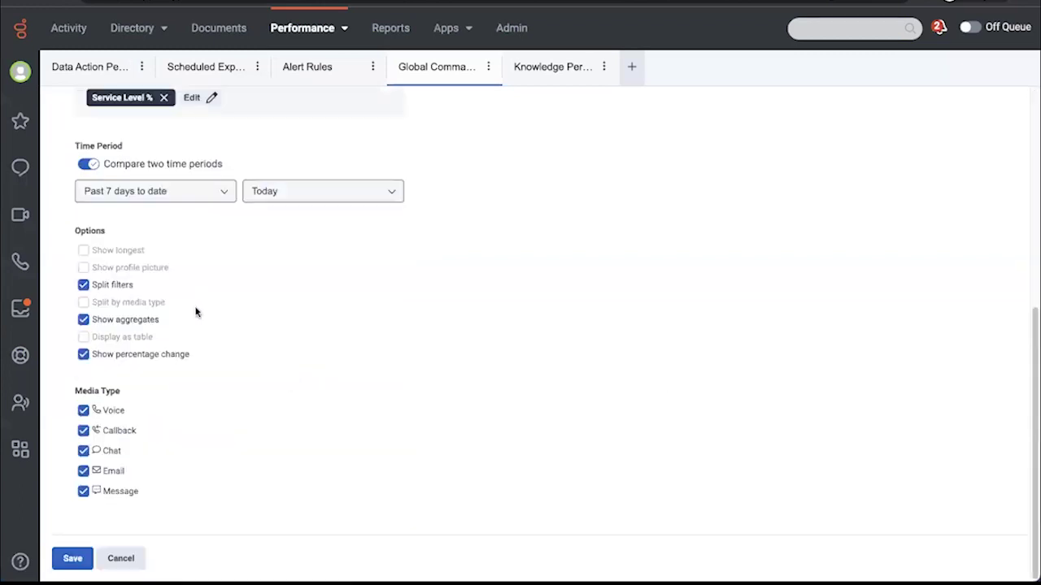
scroll(126, 206, "up", 1)
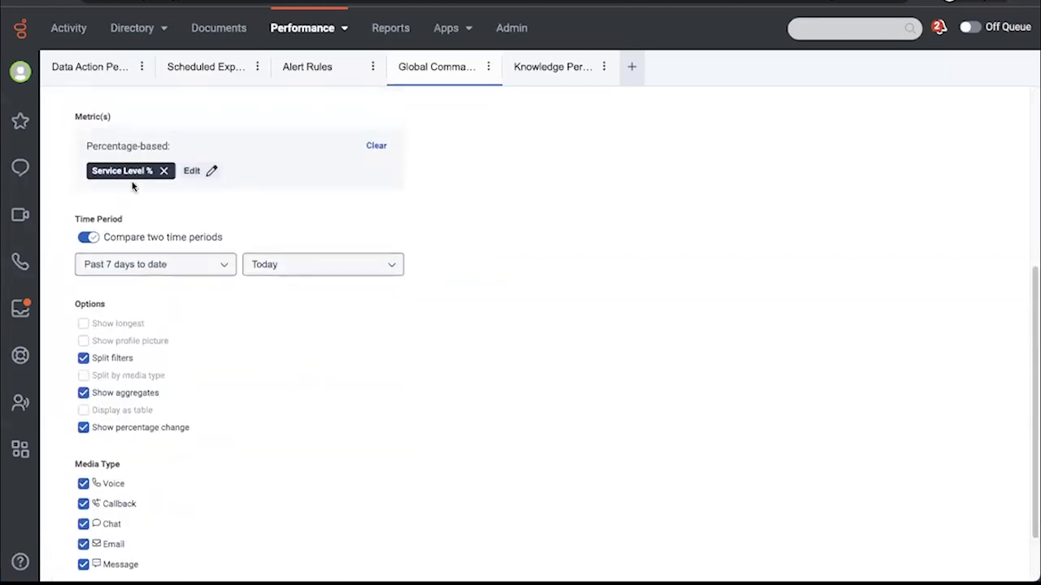
scroll(132, 187, "up", 1)
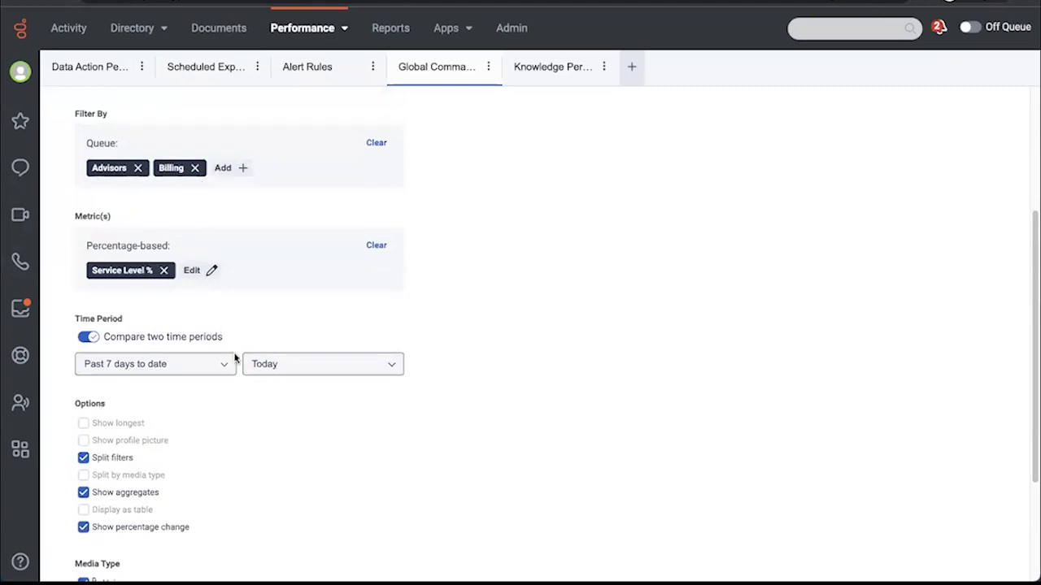
scroll(114, 322, "down", 1)
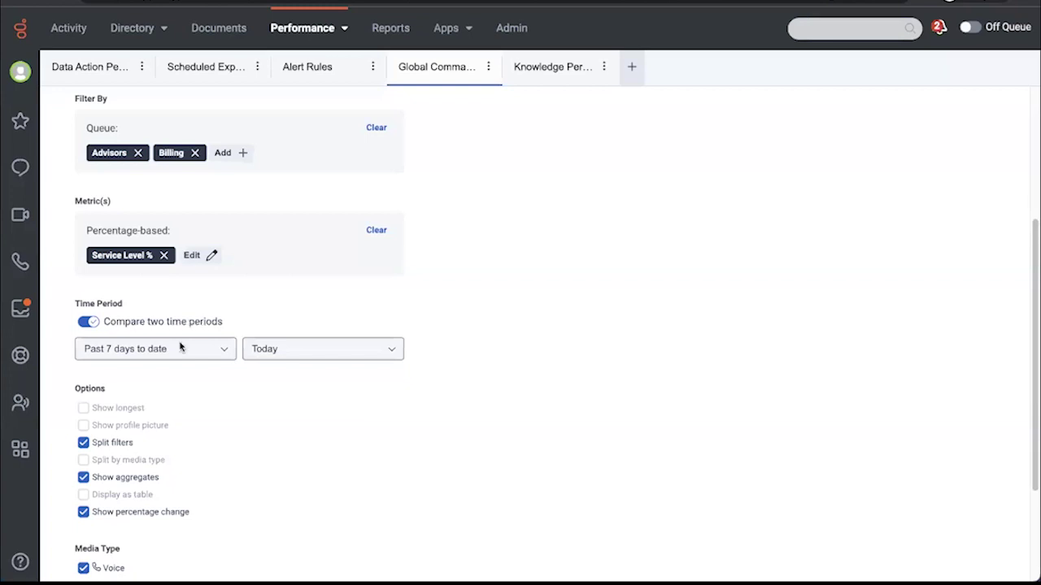
scroll(190, 352, "down", 2)
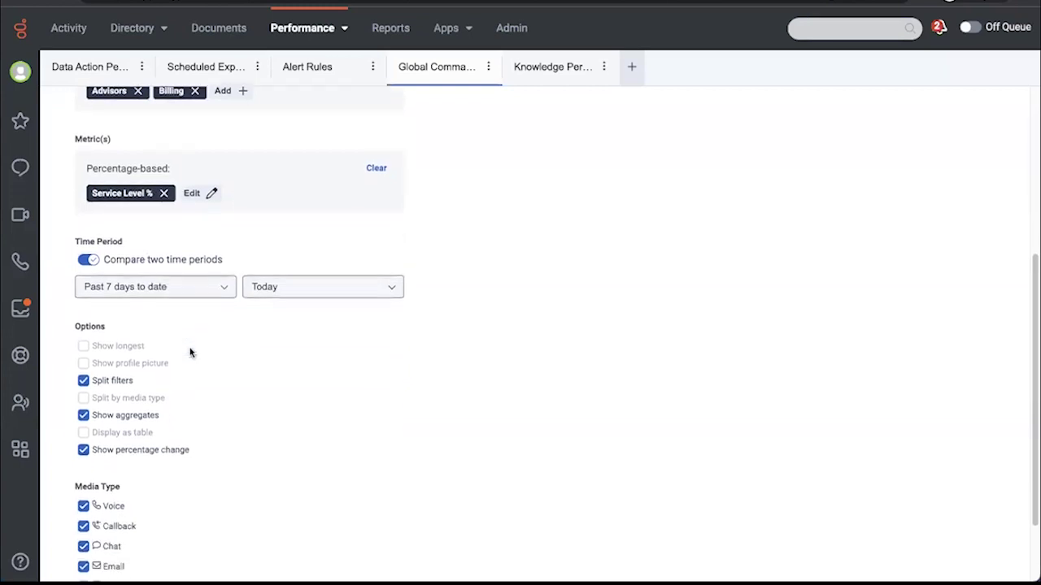
scroll(163, 454, "down", 3)
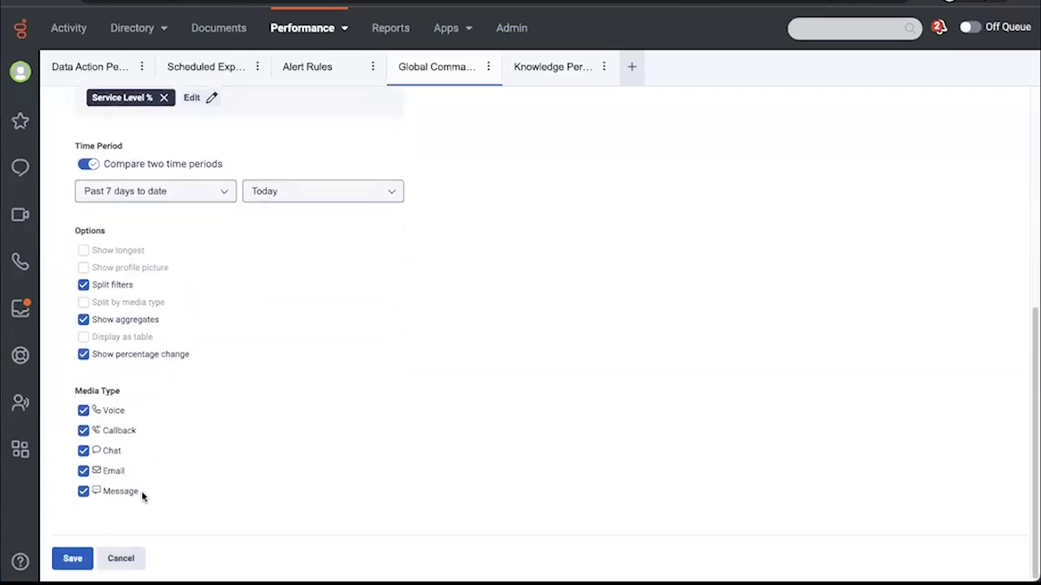
left_click(121, 558)
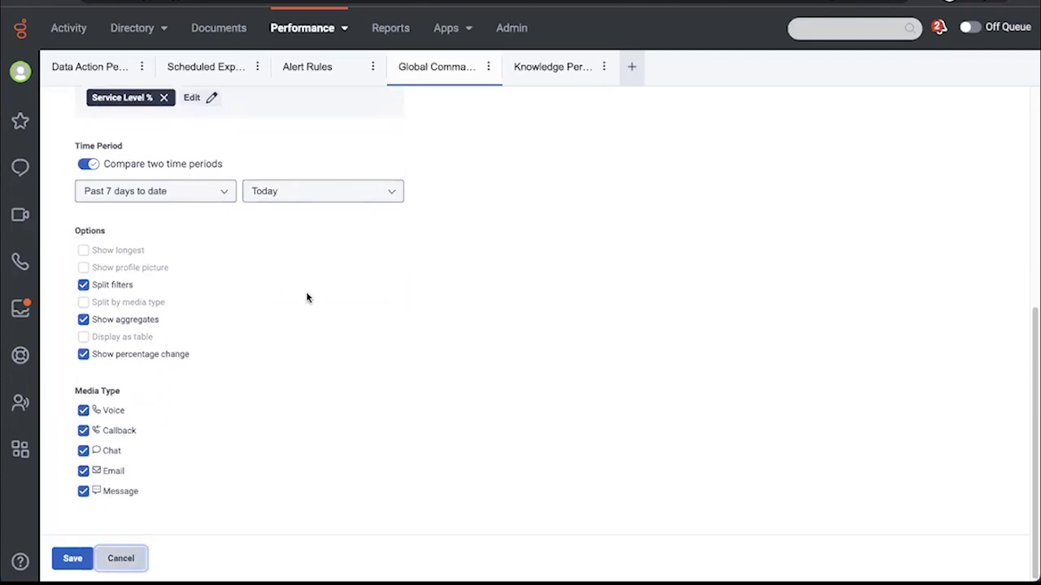
scroll(499, 219, "up", 5)
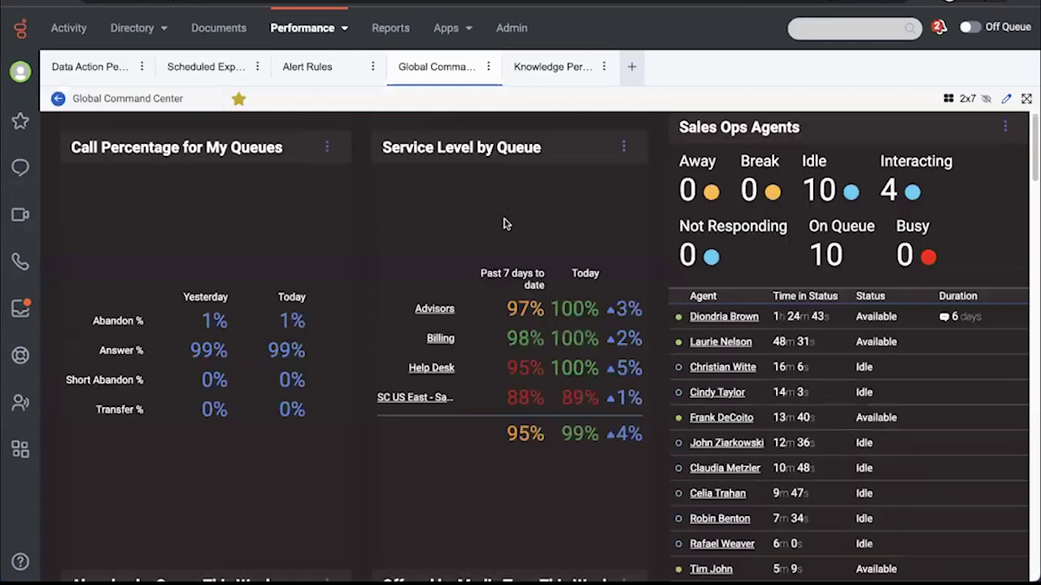
left_click(623, 150)
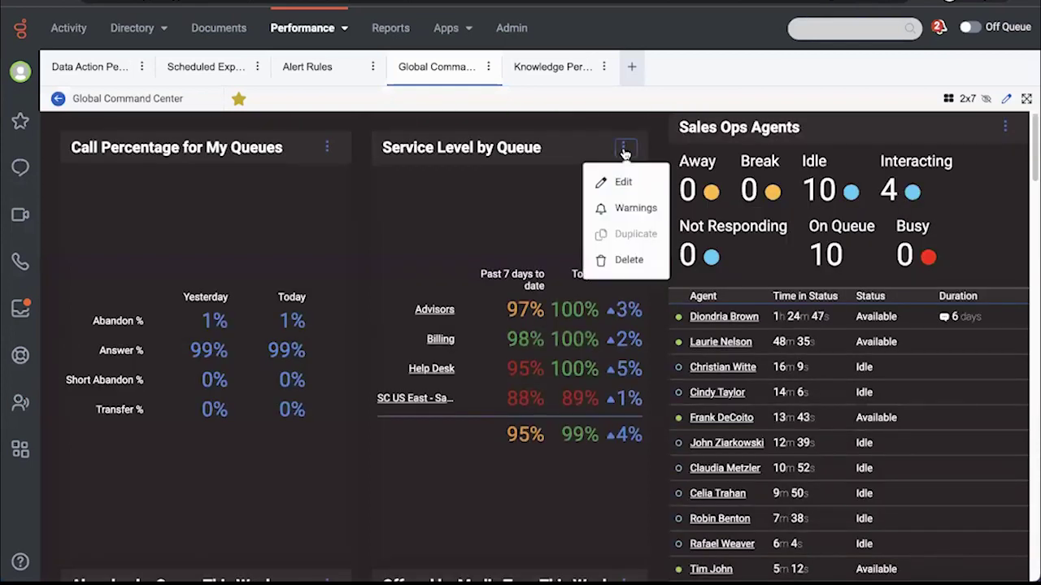
left_click(611, 208)
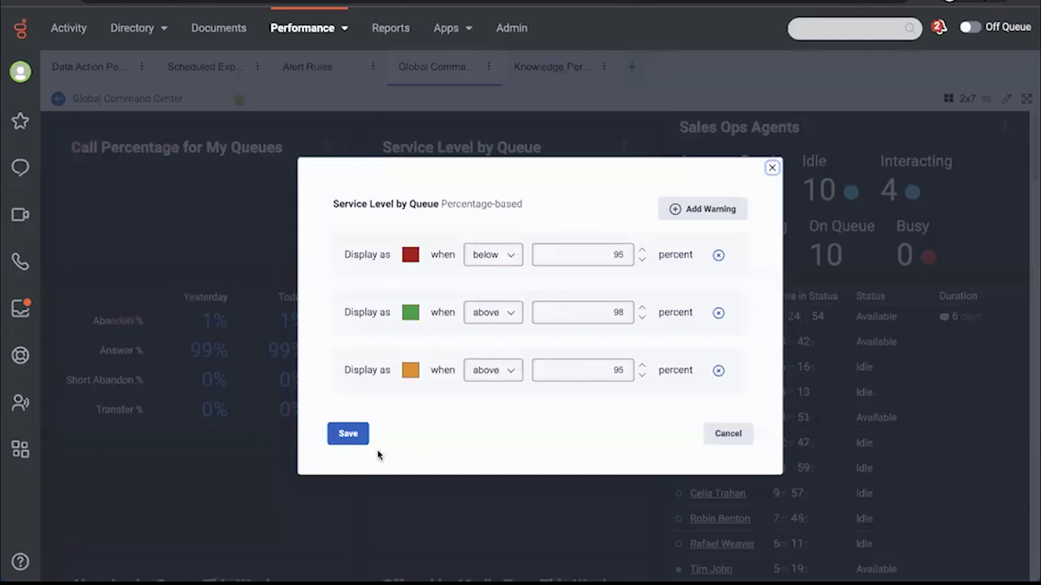
left_click(732, 434)
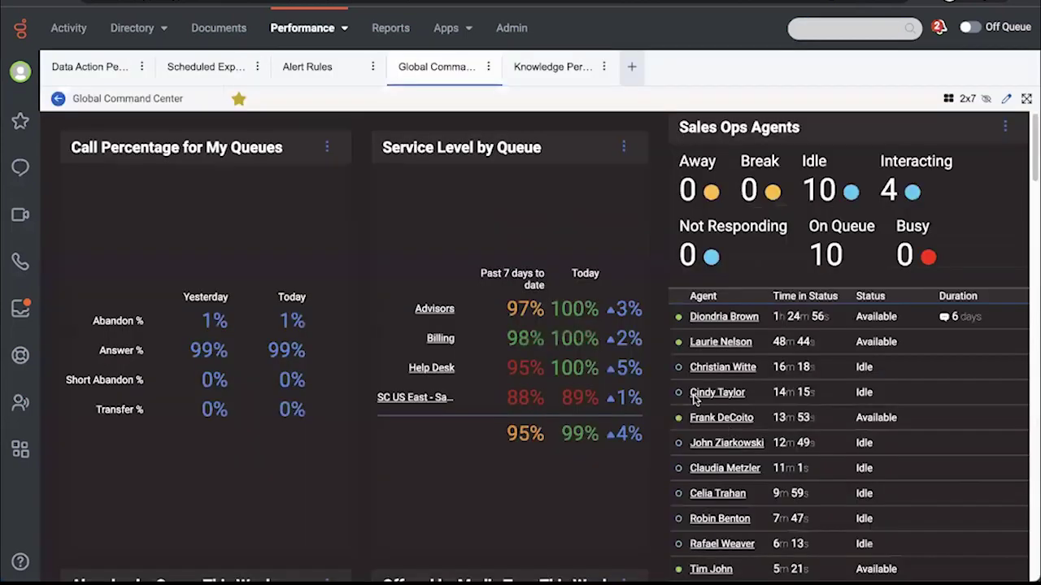
Filter the agent list to Idle agents and put the longest-idle agent on queue.
left_click(822, 189)
scroll(892, 365, "down", 3)
scroll(781, 309, "up", 1)
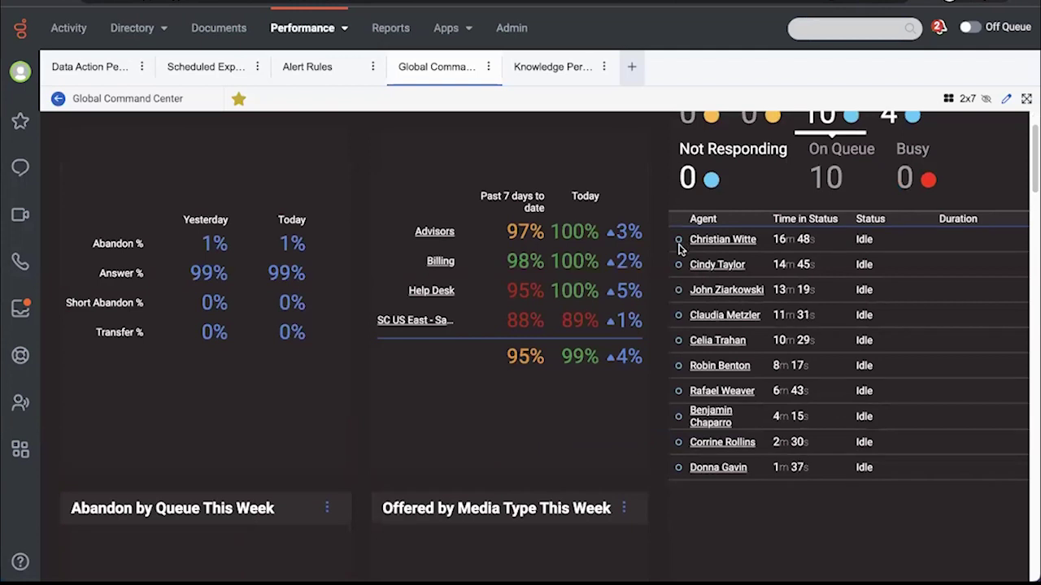
mouse_move(700, 243)
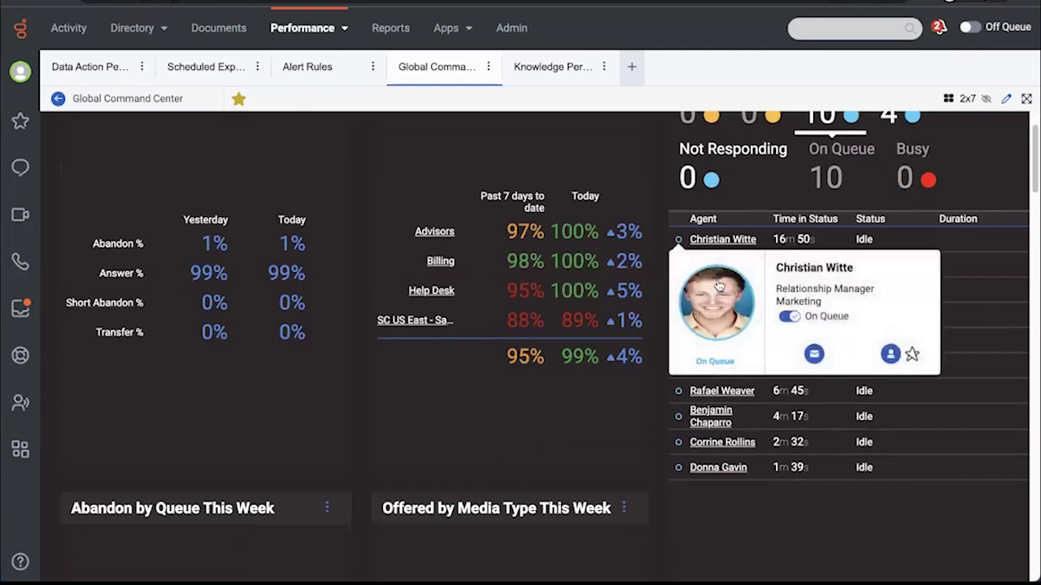
left_click(786, 317)
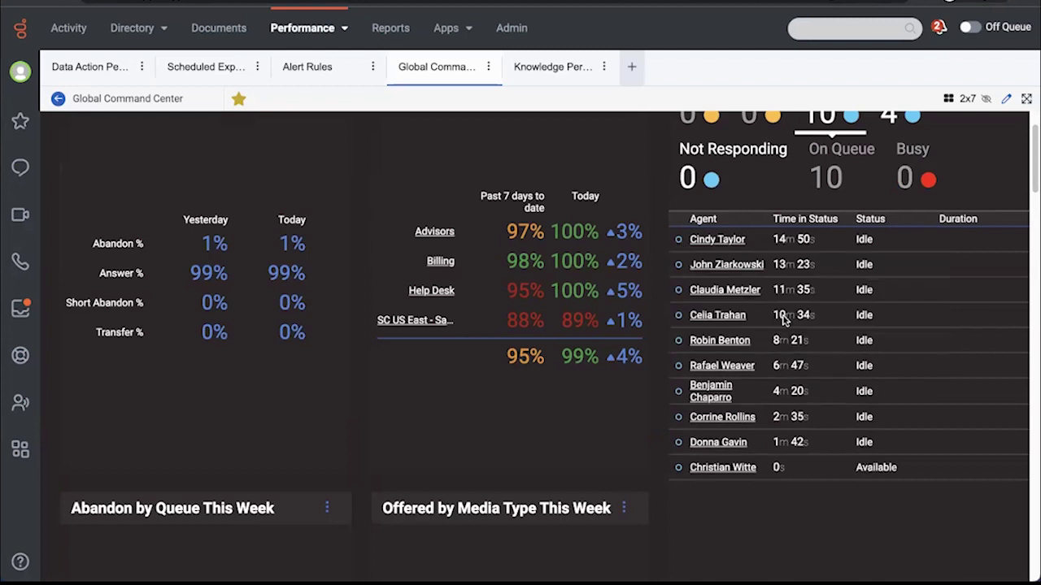
Show all agent statuses, dismiss the SLA alert, and put a second agent on queue.
scroll(805, 269, "up", 1)
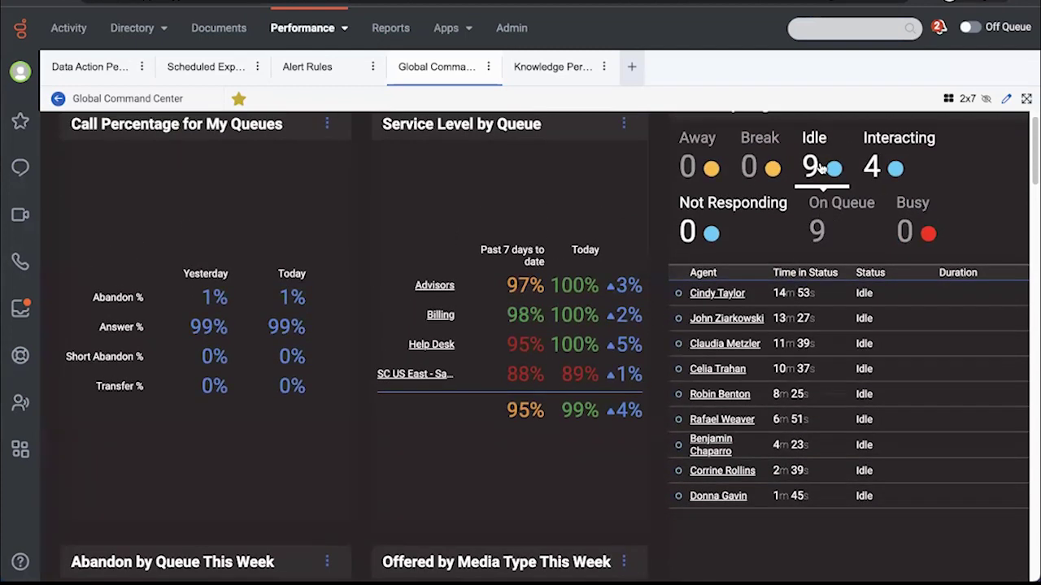
left_click(822, 168)
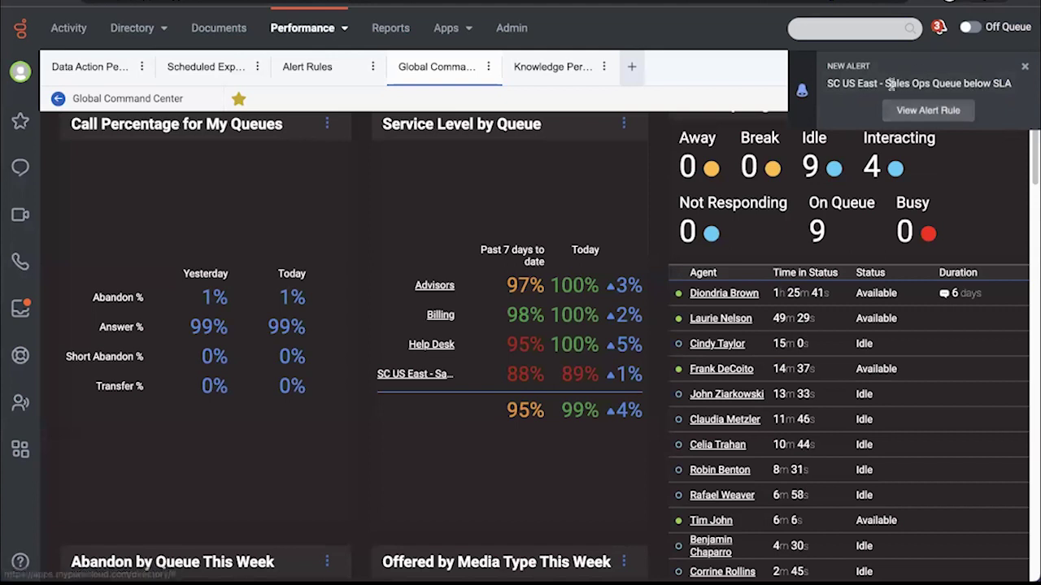
left_click(1026, 70)
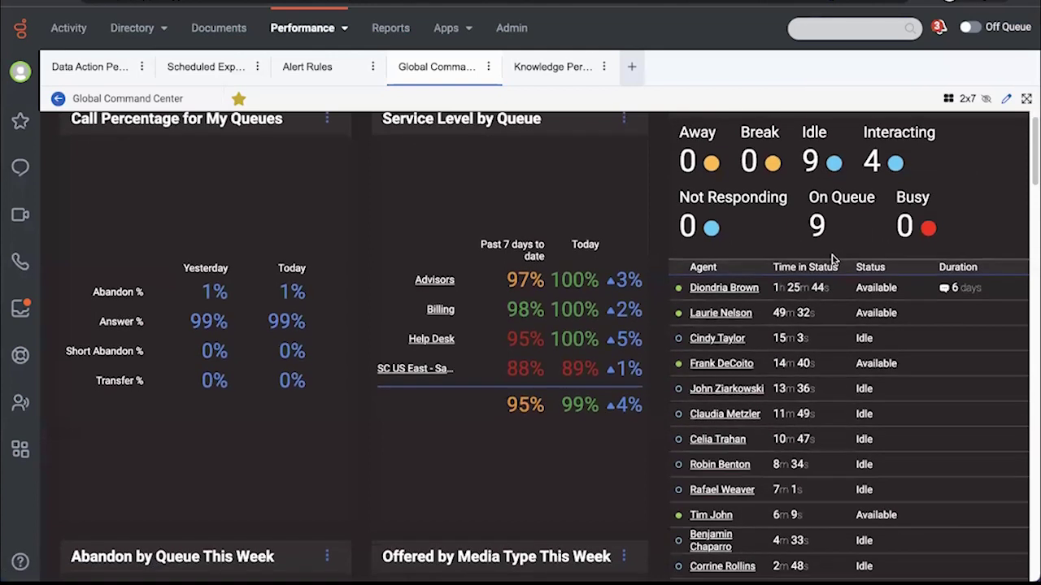
scroll(831, 261, "down", 1)
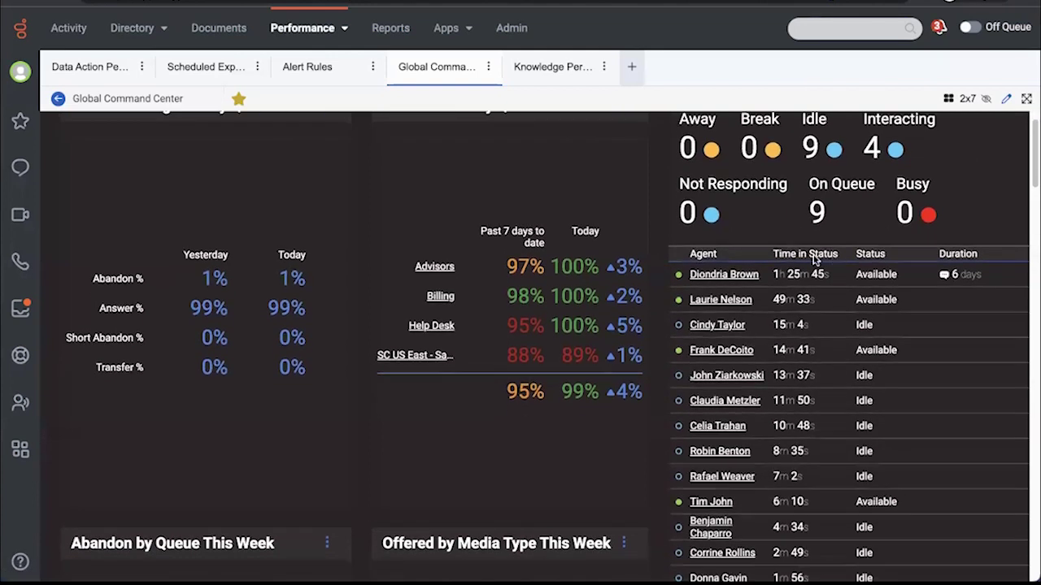
left_click(680, 302)
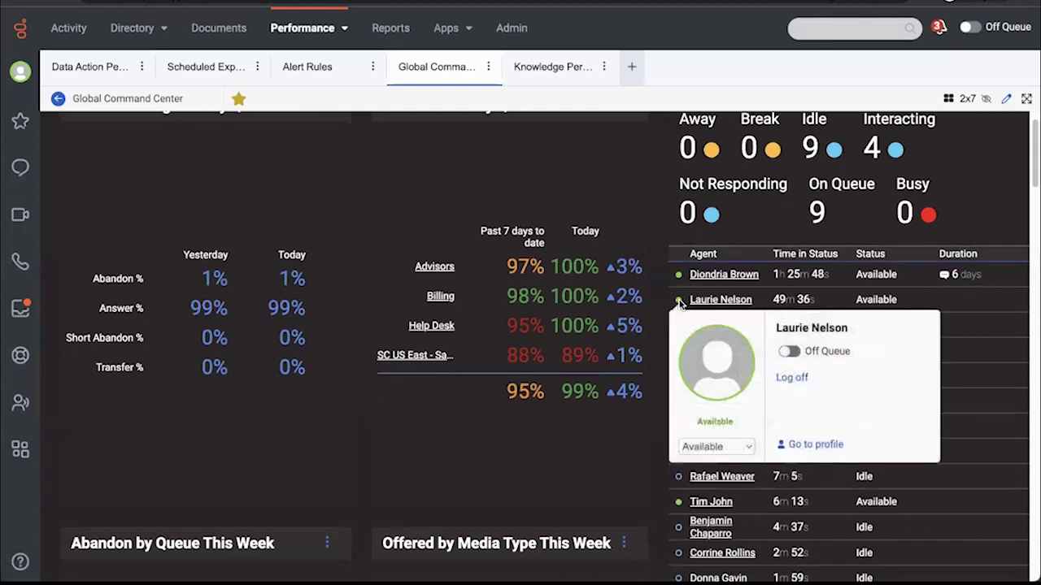
left_click(789, 352)
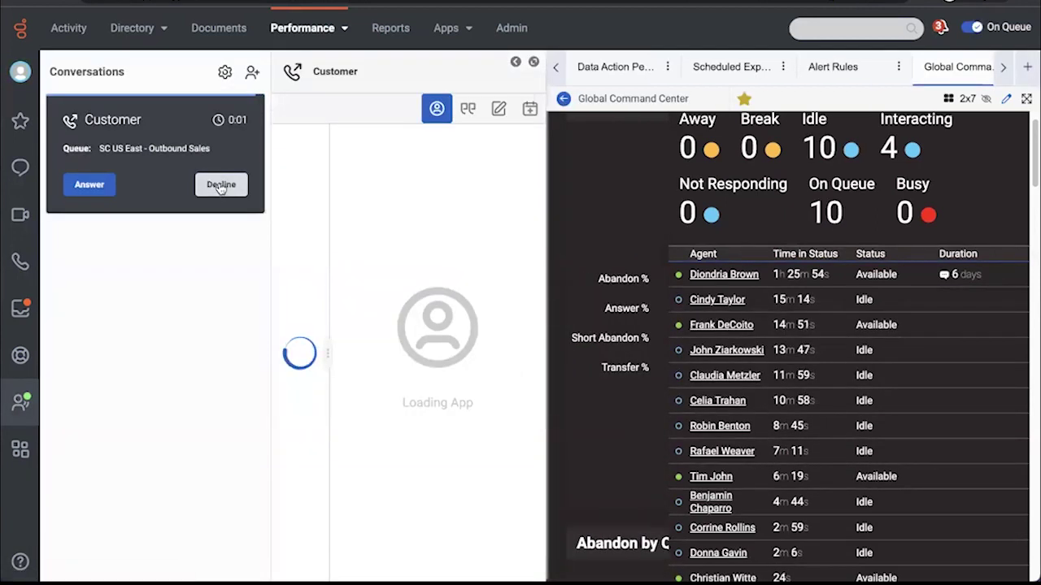
Decline the incoming customer call, go off queue, and close the Inbox to restore the dashboard.
left_click(219, 185)
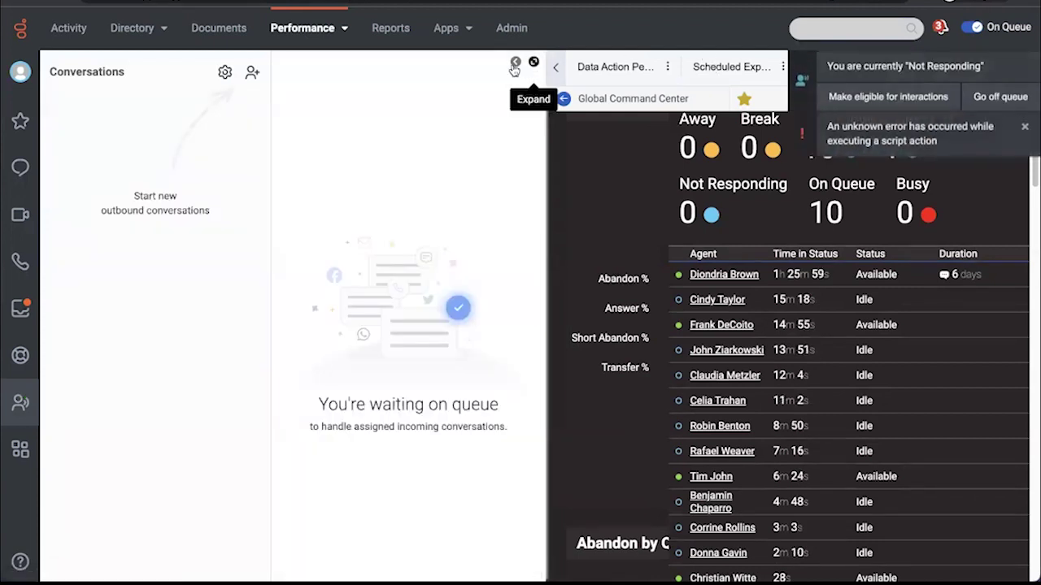
left_click(514, 65)
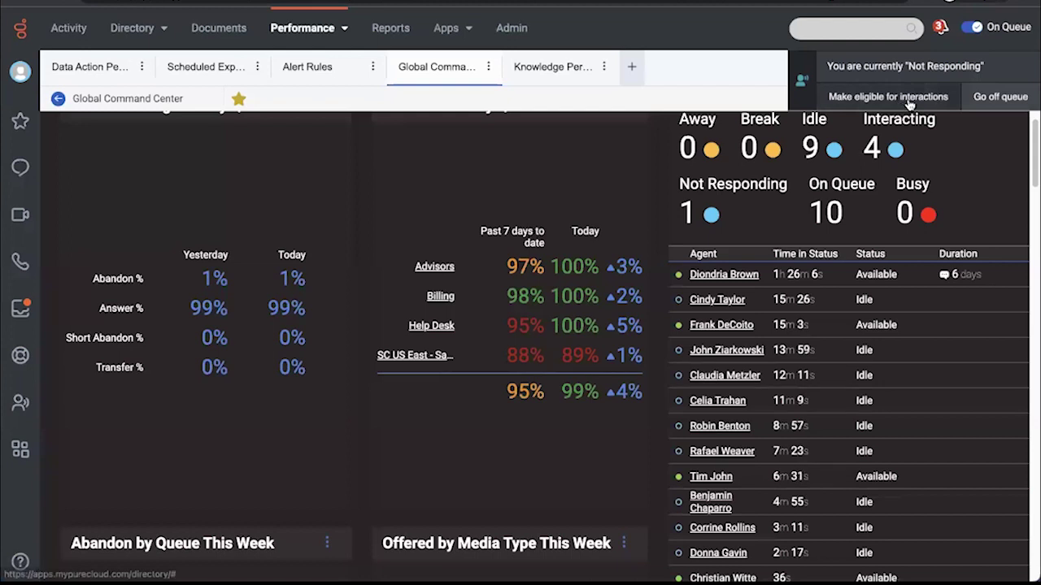
left_click(1014, 98)
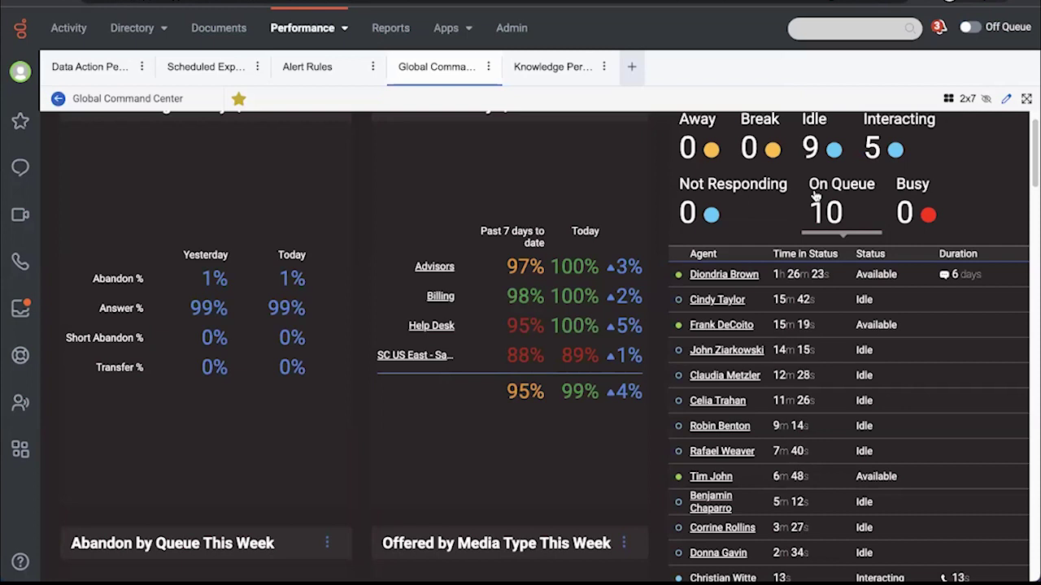
left_click(20, 309)
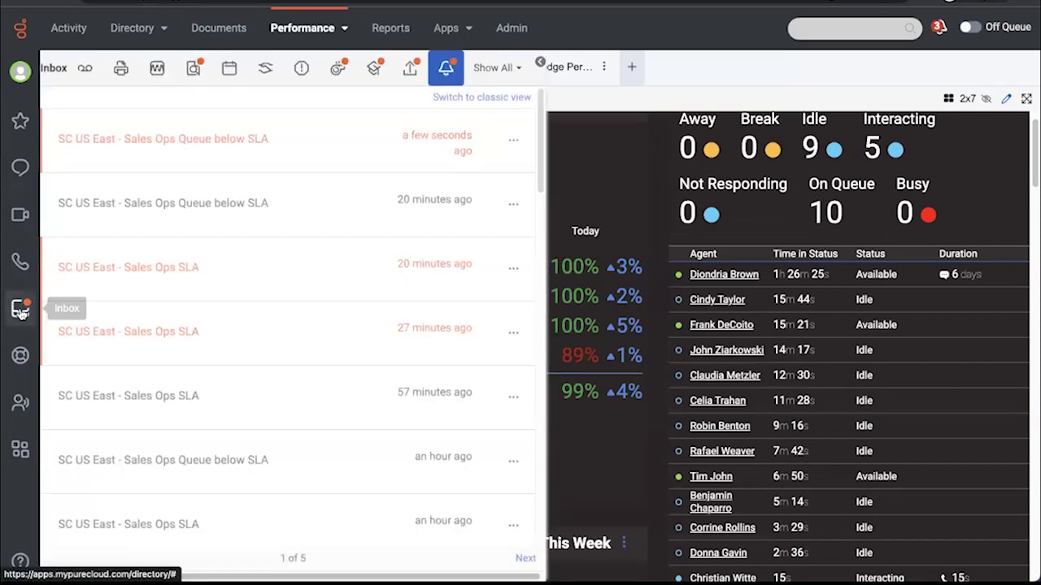
left_click(540, 64)
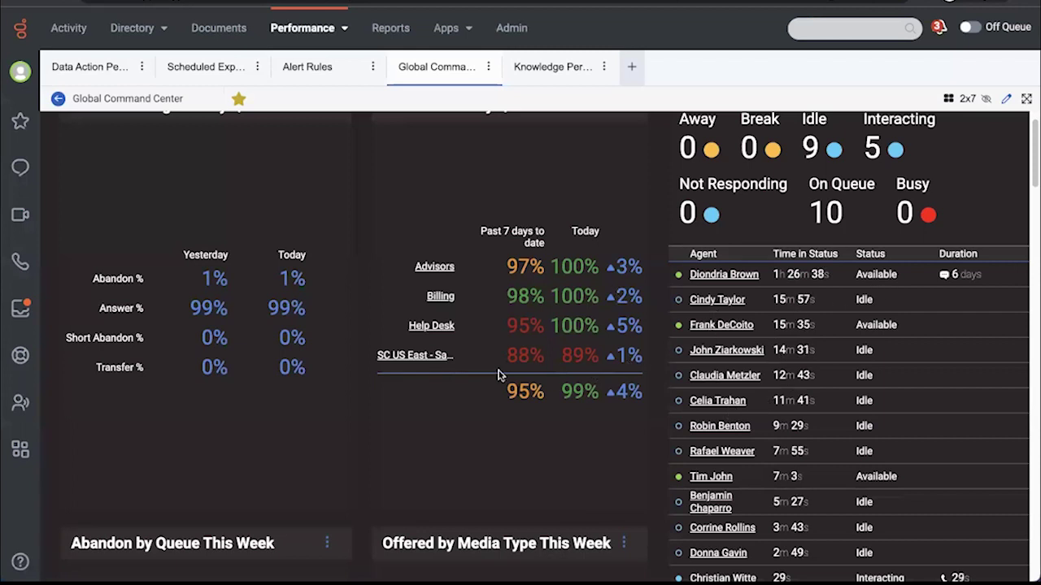
Open the SC US East - Sales Operations queue's performance and set the date range to Yesterday.
left_click(418, 356)
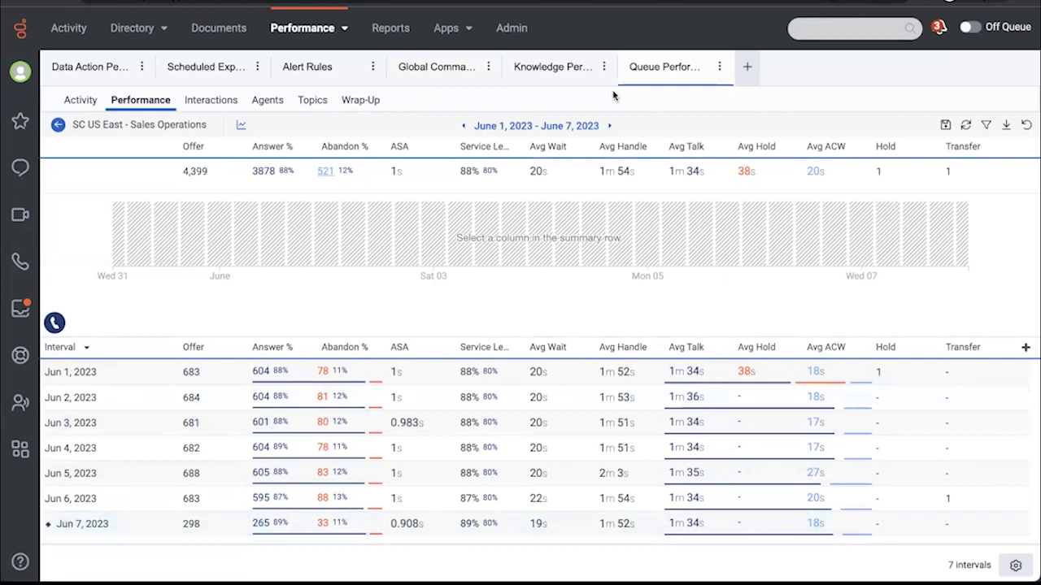
left_click(557, 125)
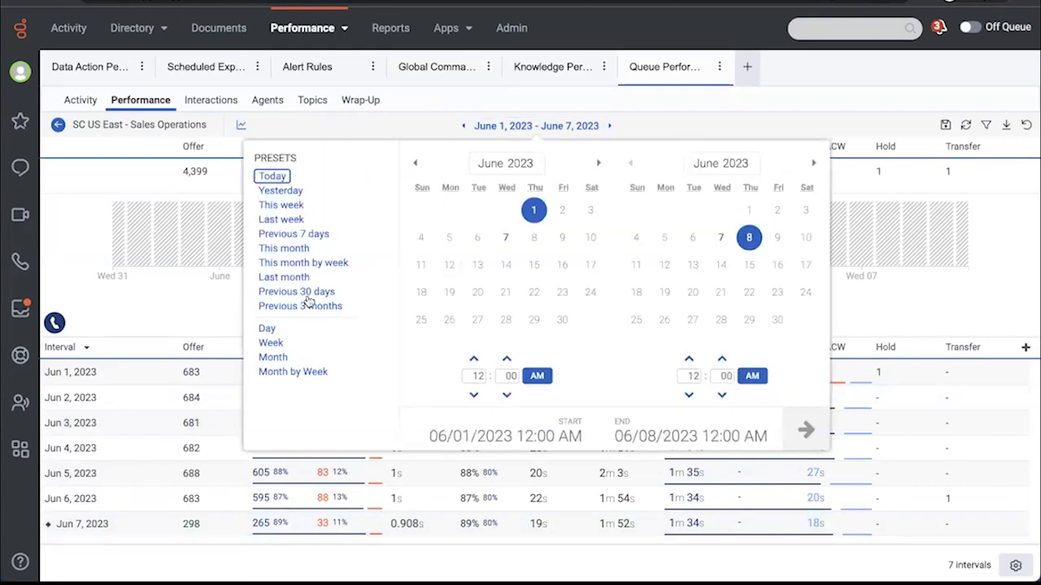
left_click(298, 235)
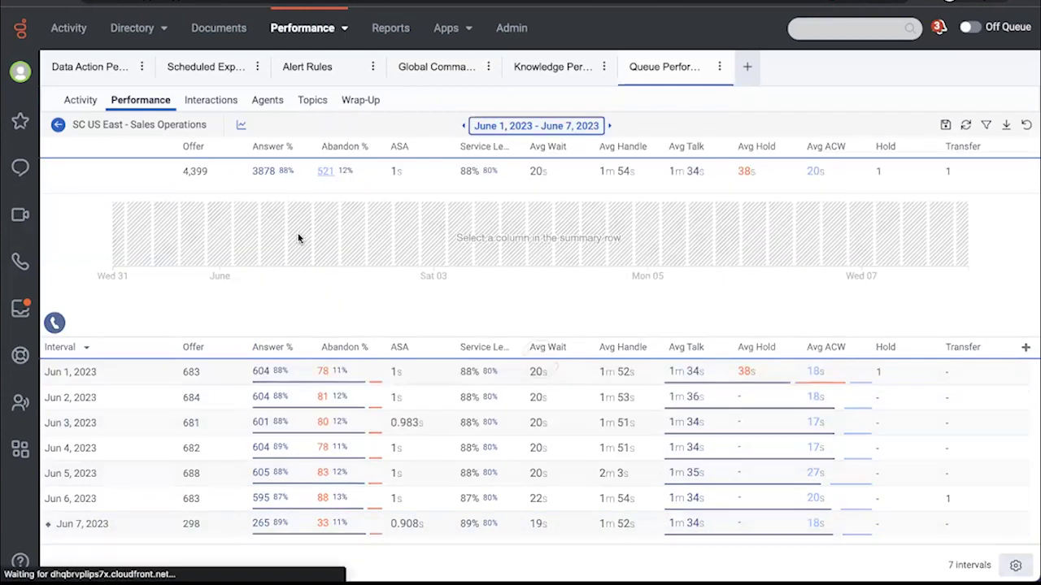
left_click(533, 128)
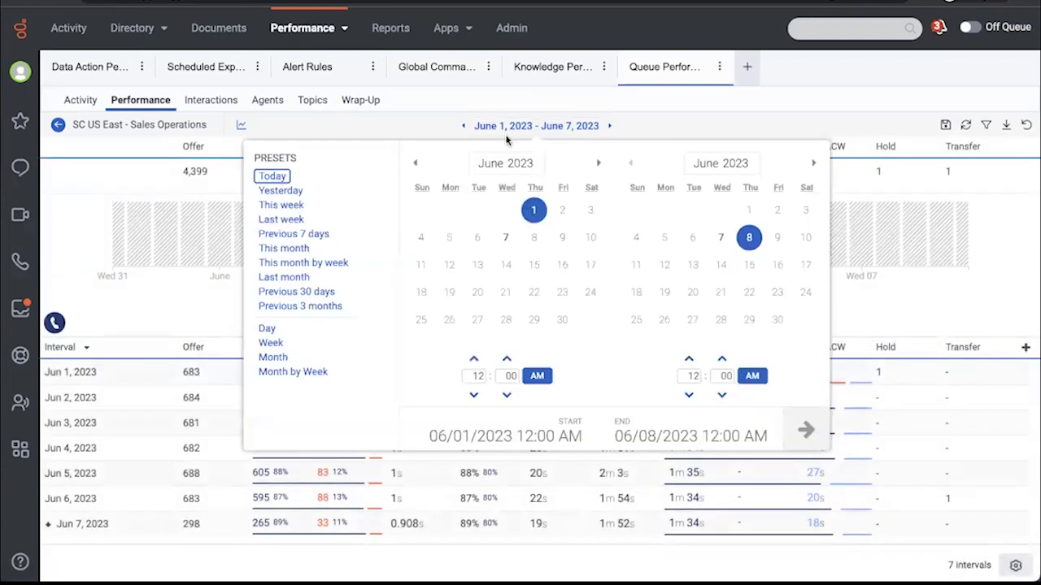
left_click(289, 191)
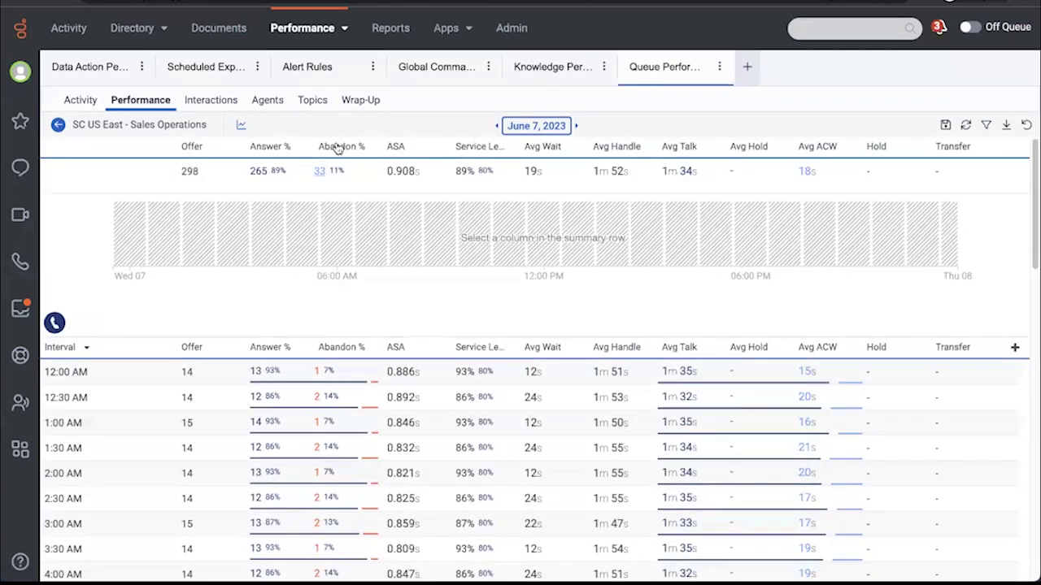
Chart Abandon % and Service Level, then step back to June 6, 2023 and chart Abandon %.
left_click(338, 147)
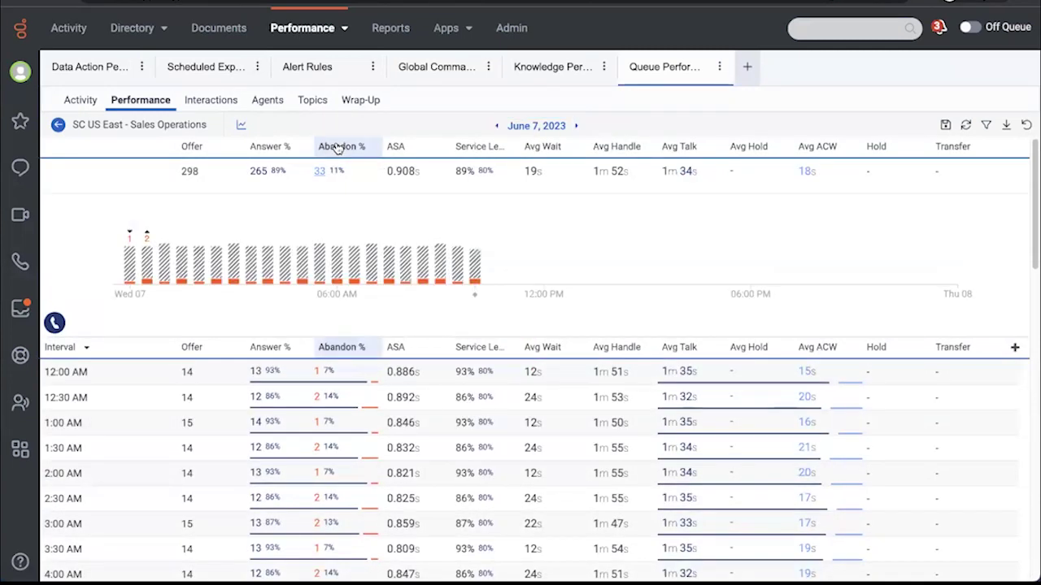
left_click(470, 148)
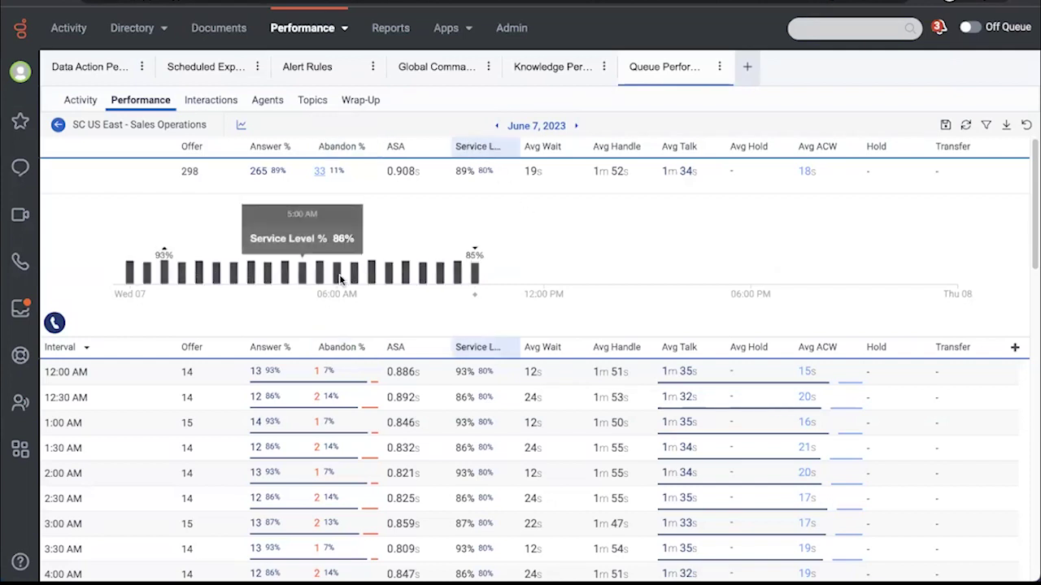
mouse_move(483, 284)
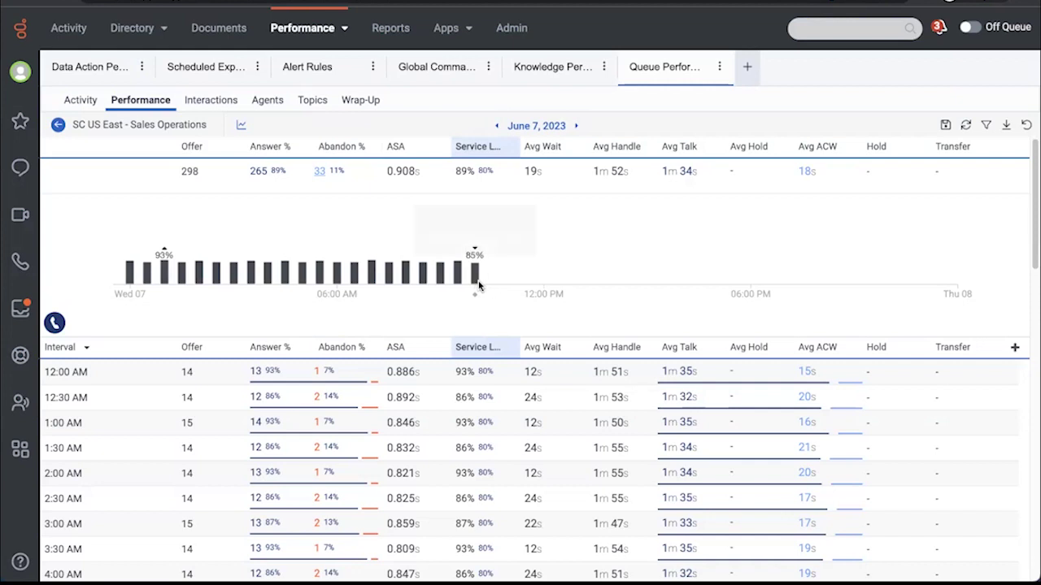
left_click(496, 127)
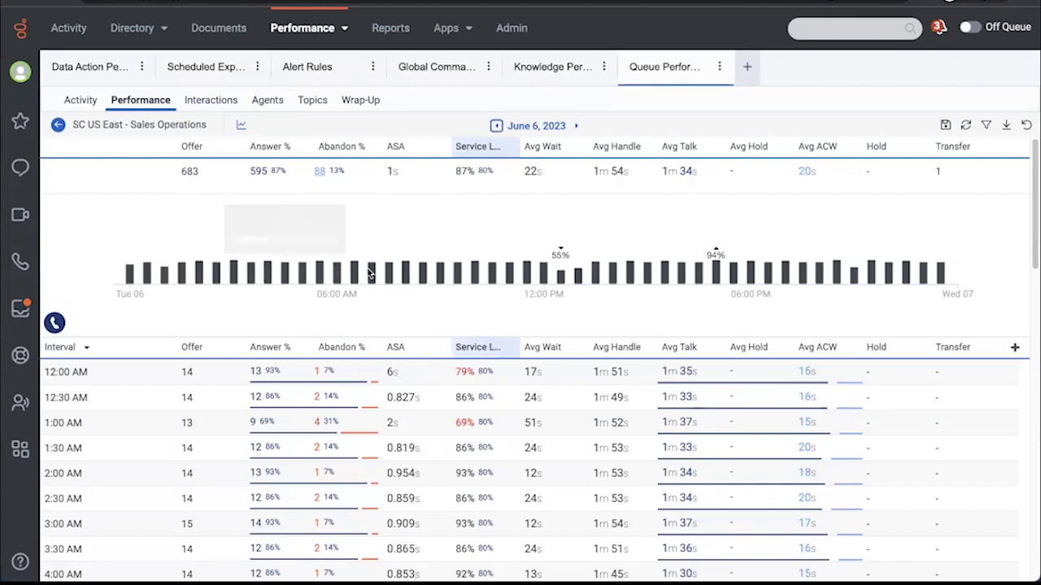
left_click(340, 147)
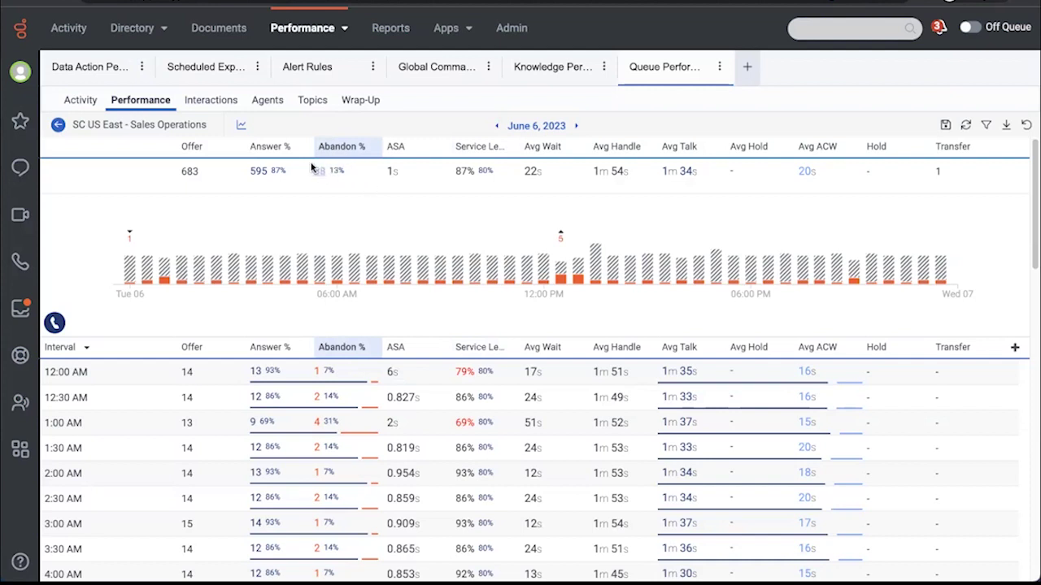
Drill into the Abandon % value for Abandon Insights, then move forward to June 7, 2023.
mouse_move(320, 182)
left_click(323, 177)
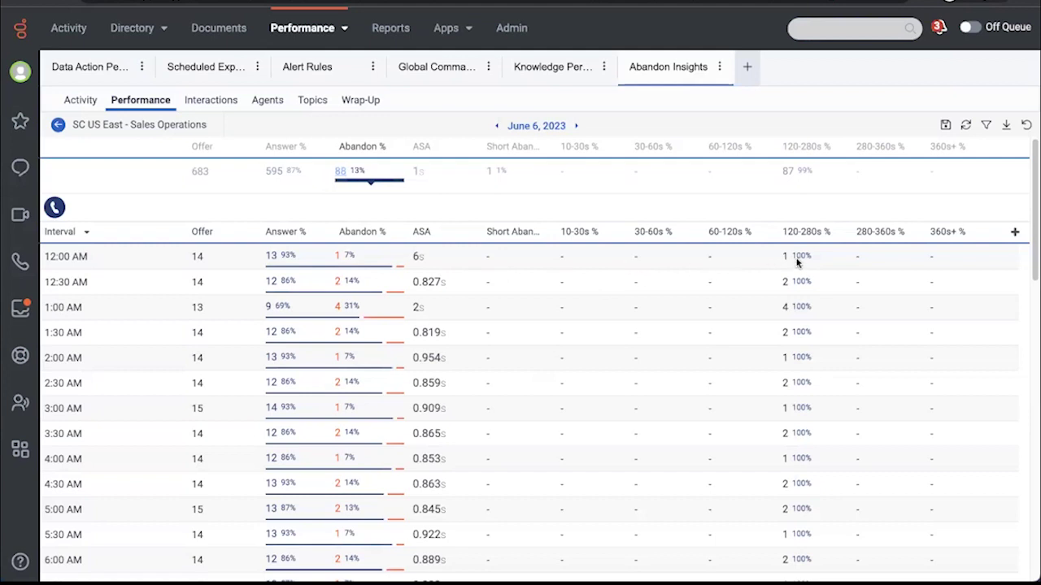
scroll(835, 287, "down", 1)
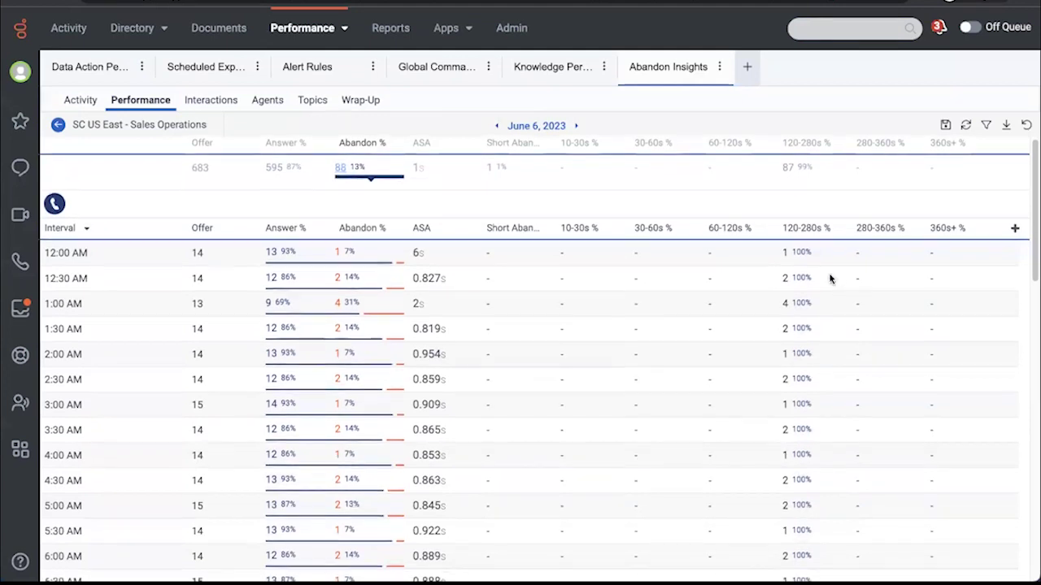
scroll(831, 277, "down", 2)
scroll(830, 279, "up", 2)
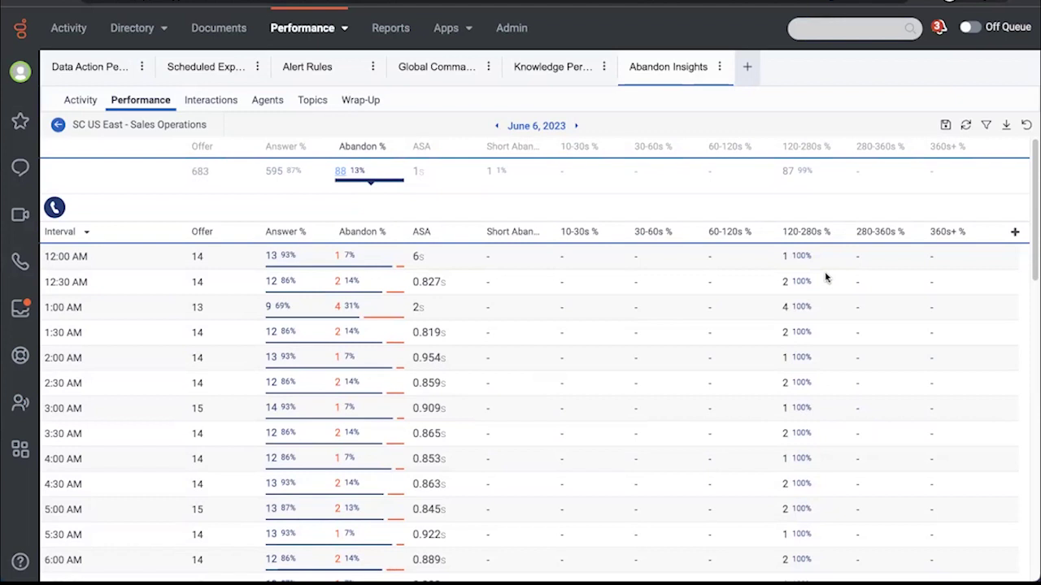
left_click(577, 127)
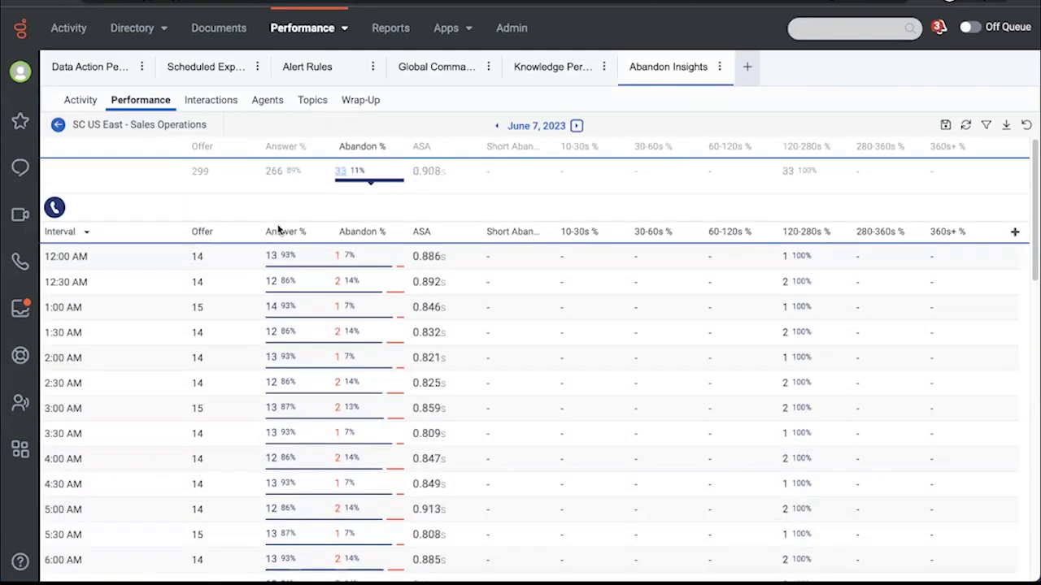
left_click(80, 101)
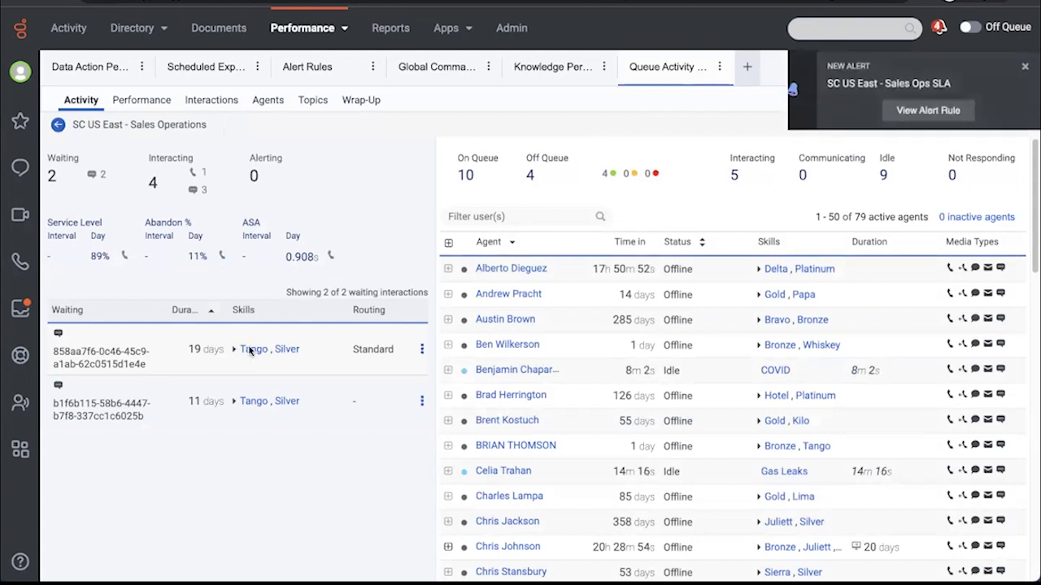
left_click(1026, 69)
scroll(176, 413, "down", 1)
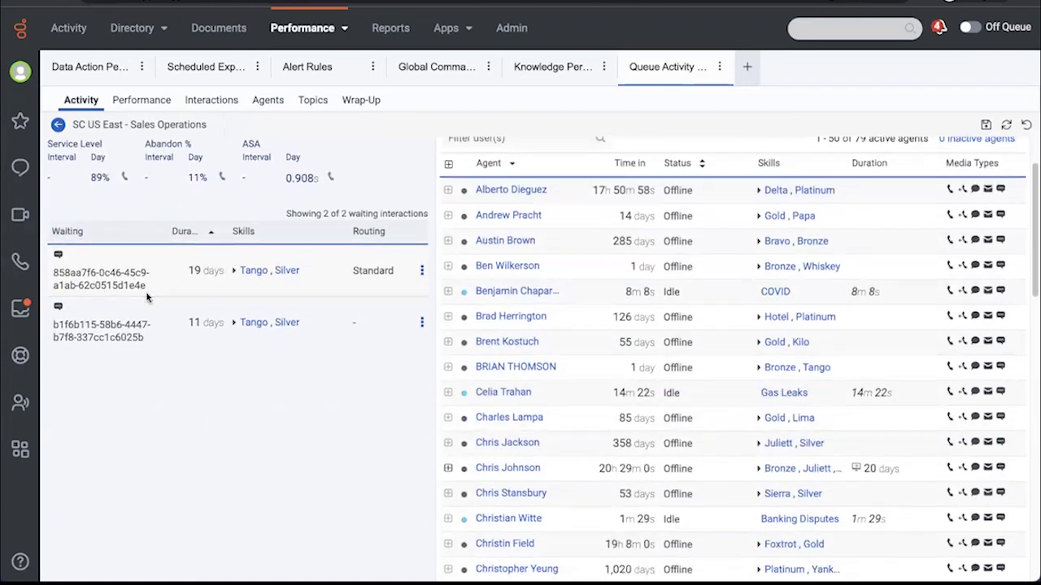
scroll(209, 271, "down", 3)
scroll(249, 284, "up", 5)
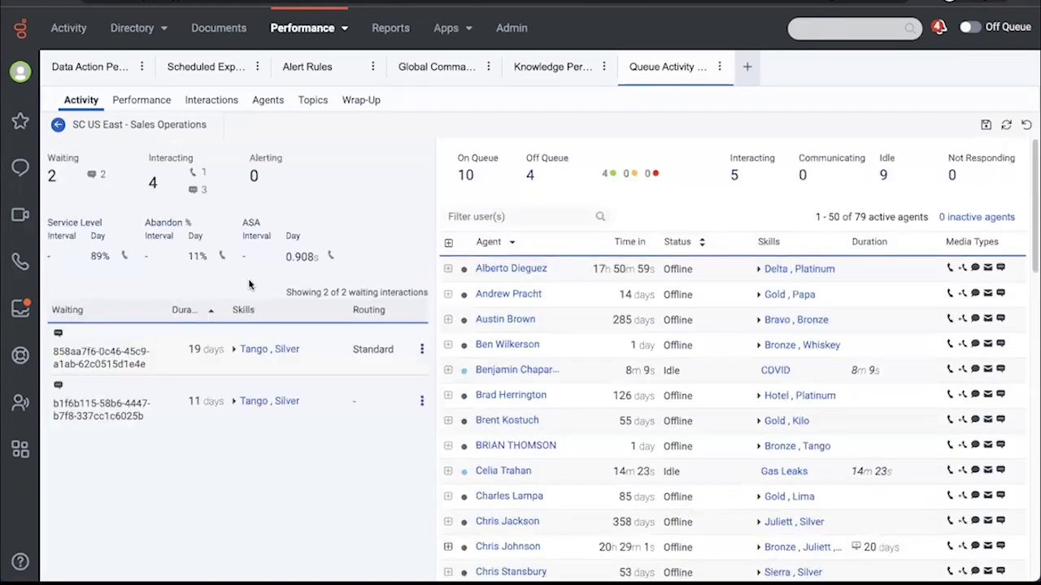
left_click(422, 349)
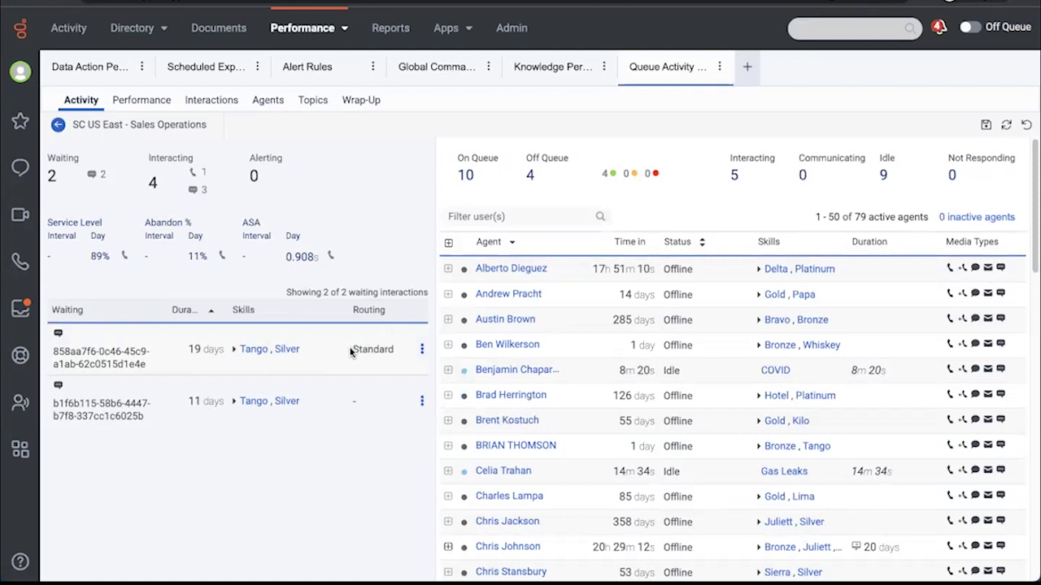
scroll(385, 348, "down", 1)
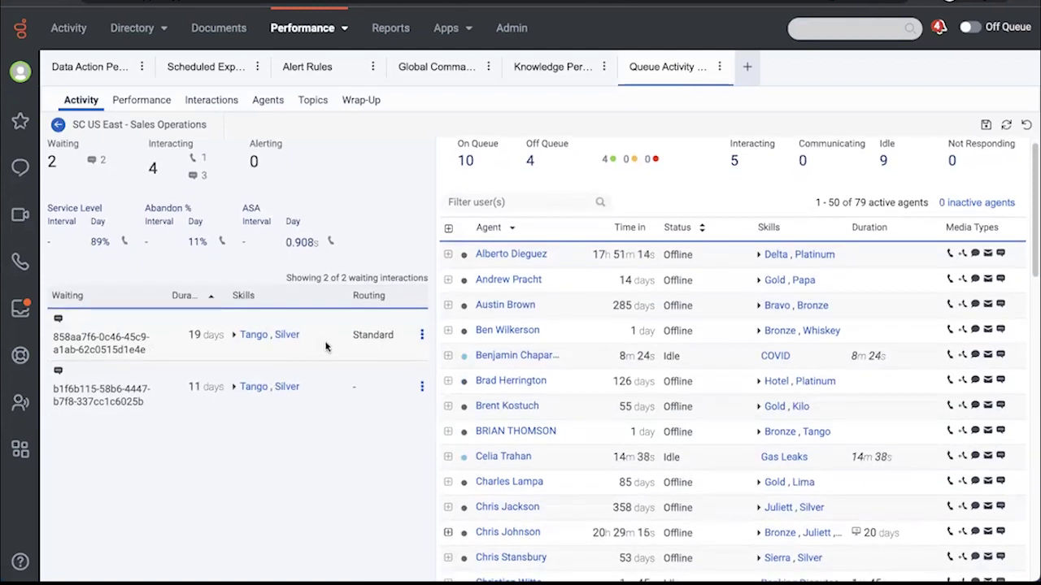
scroll(318, 353, "down", 8)
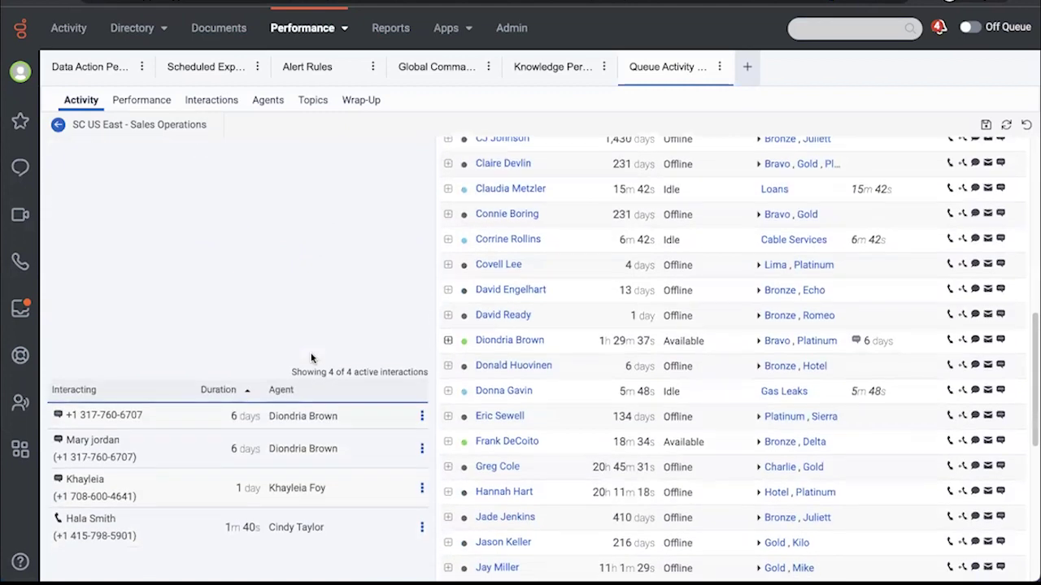
scroll(308, 357, "down", 3)
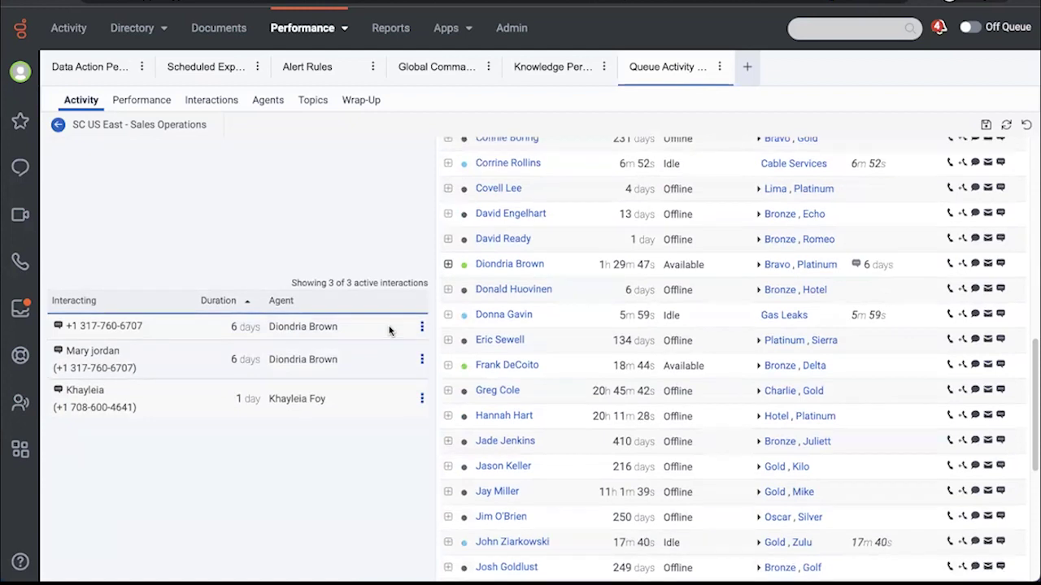
scroll(390, 331, "up", 10)
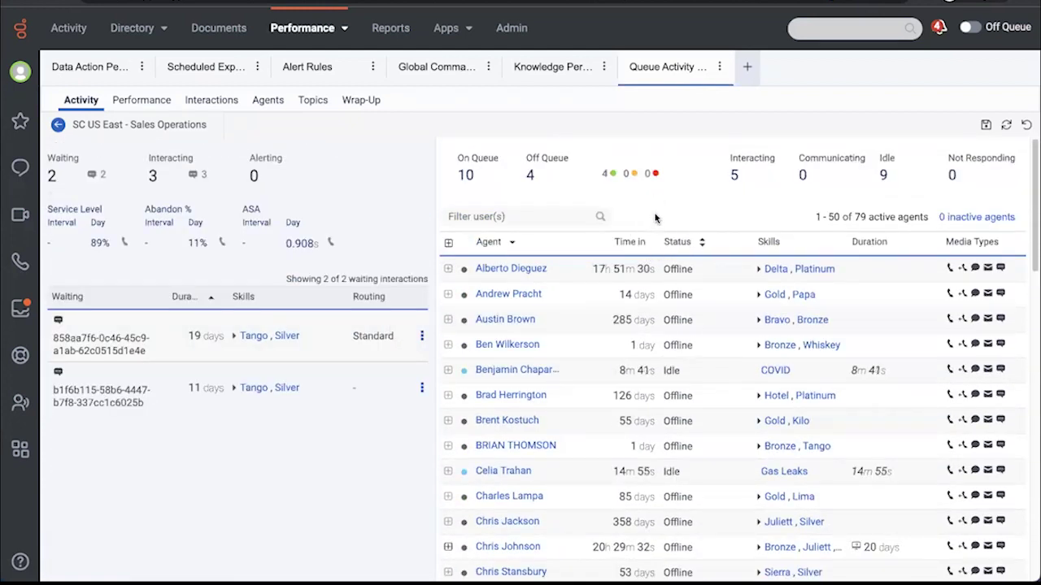
Swap the agent list's Idle filter for a Status filter showing only Available agents.
mouse_move(648, 179)
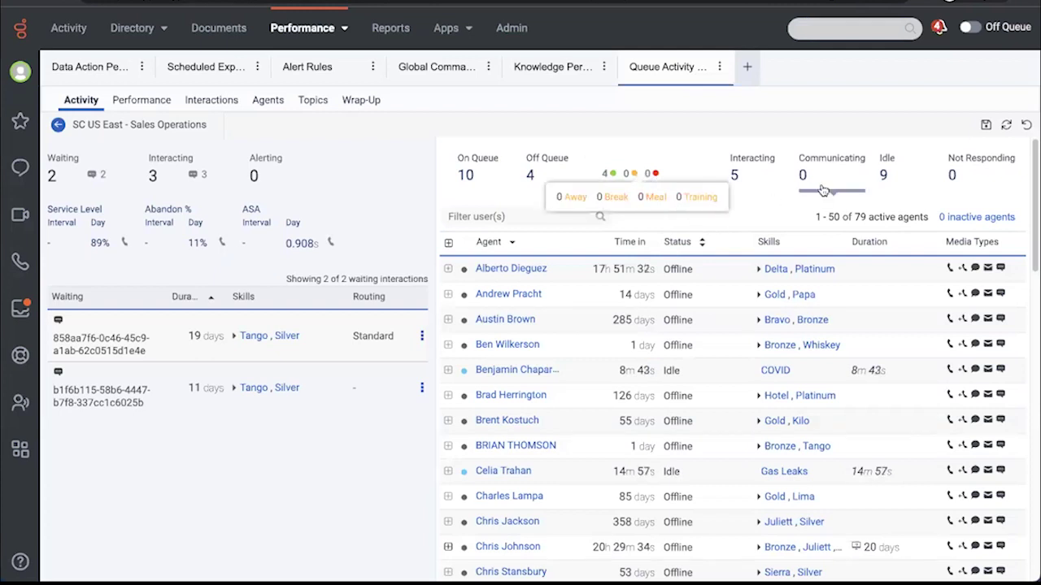
left_click(888, 179)
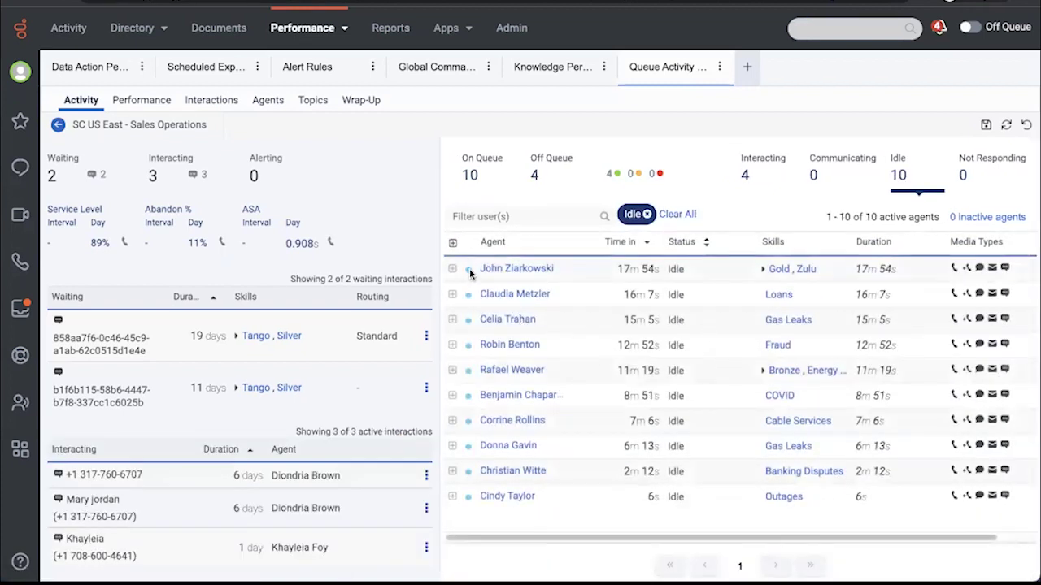
mouse_move(469, 268)
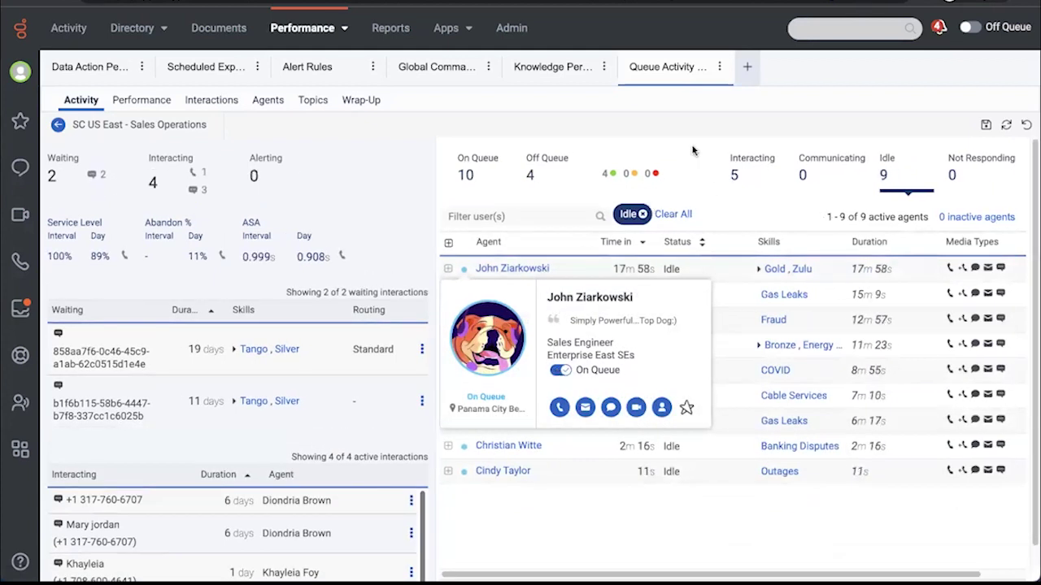
left_click(673, 214)
left_click(702, 244)
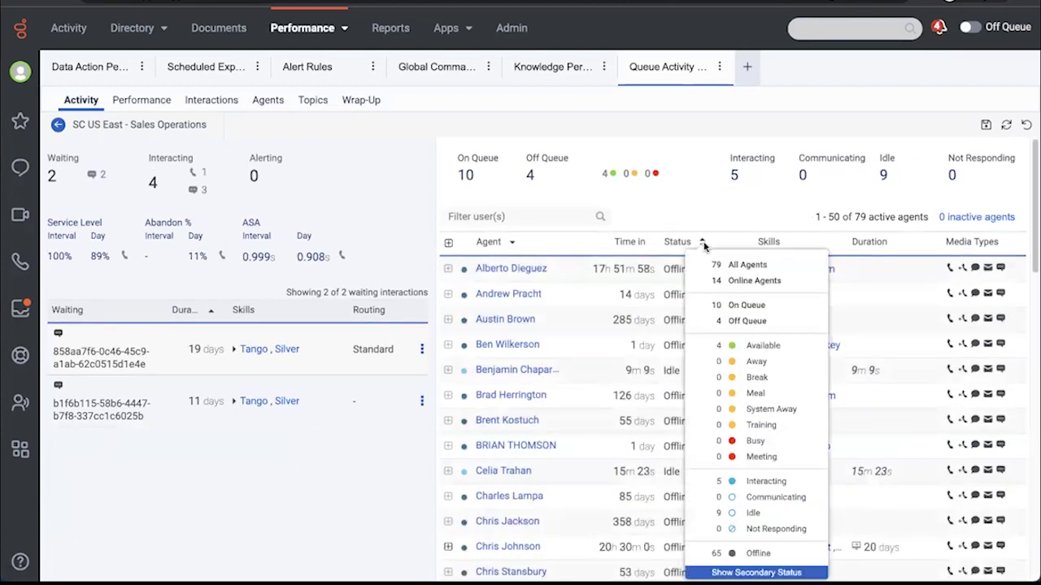
left_click(761, 349)
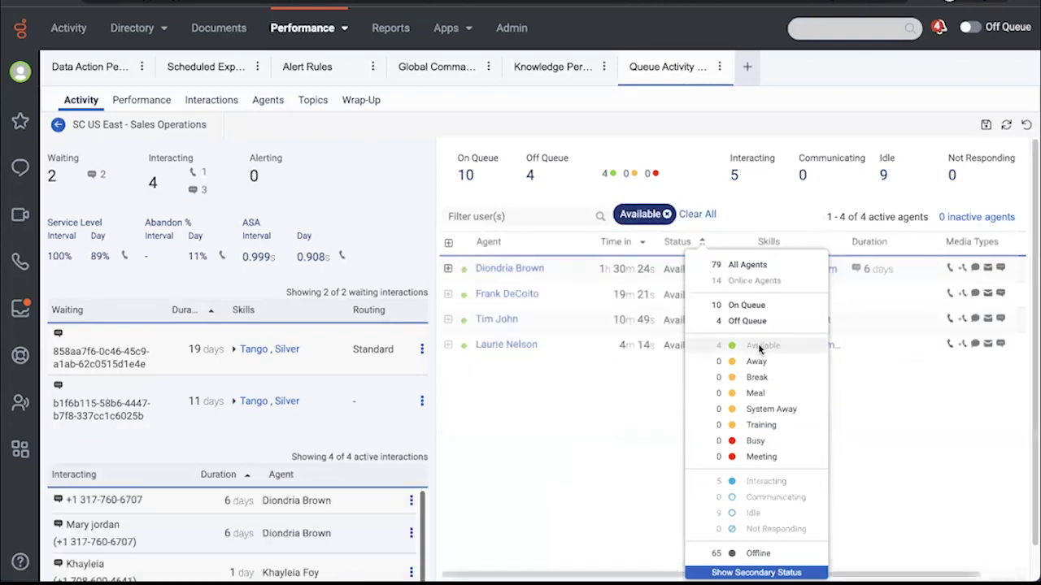
left_click(512, 392)
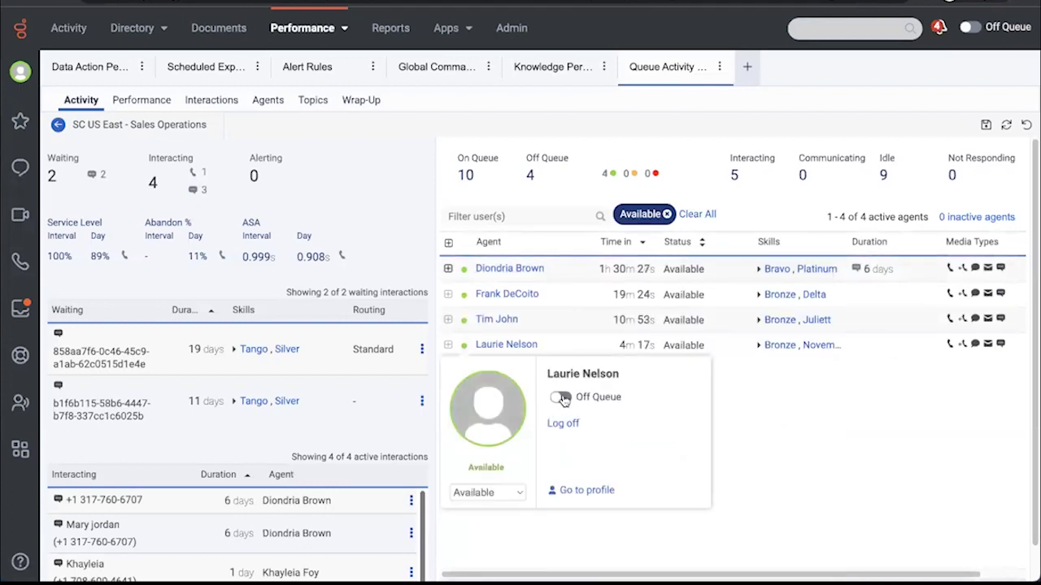
Check two available agents' status choices, leaving both set to Available.
left_click(506, 493)
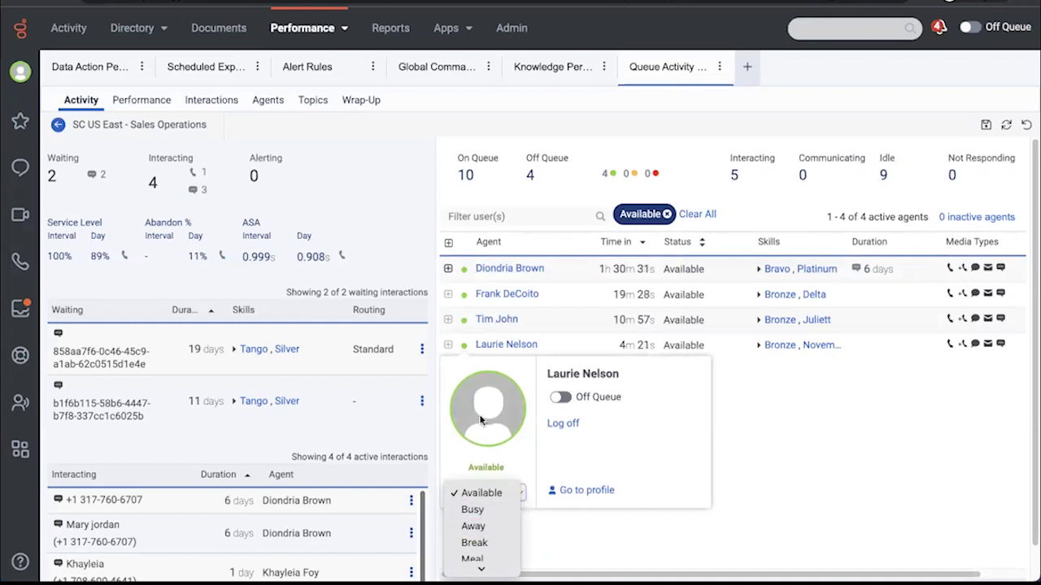
left_click(687, 378)
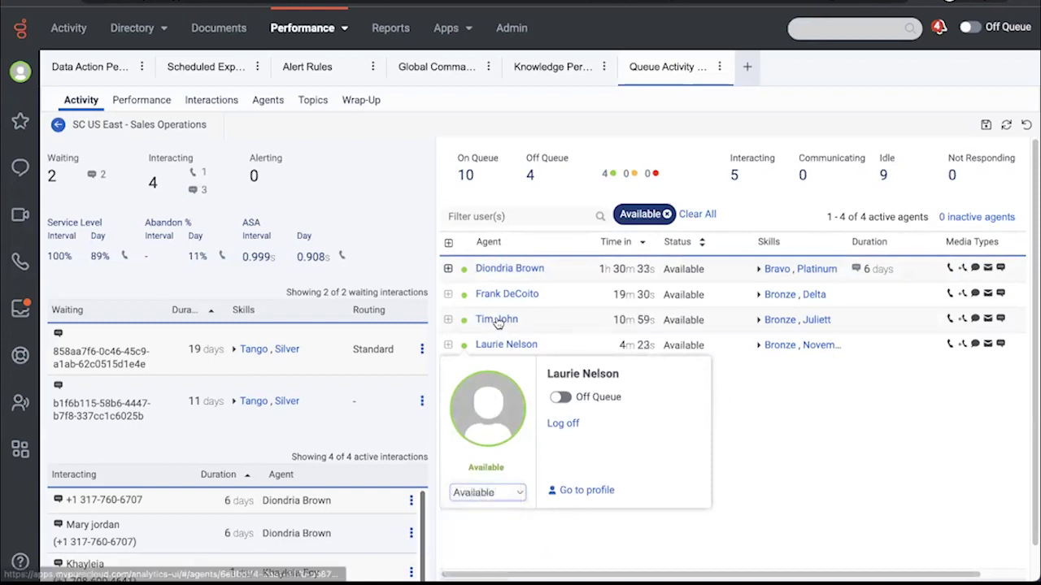
mouse_move(464, 275)
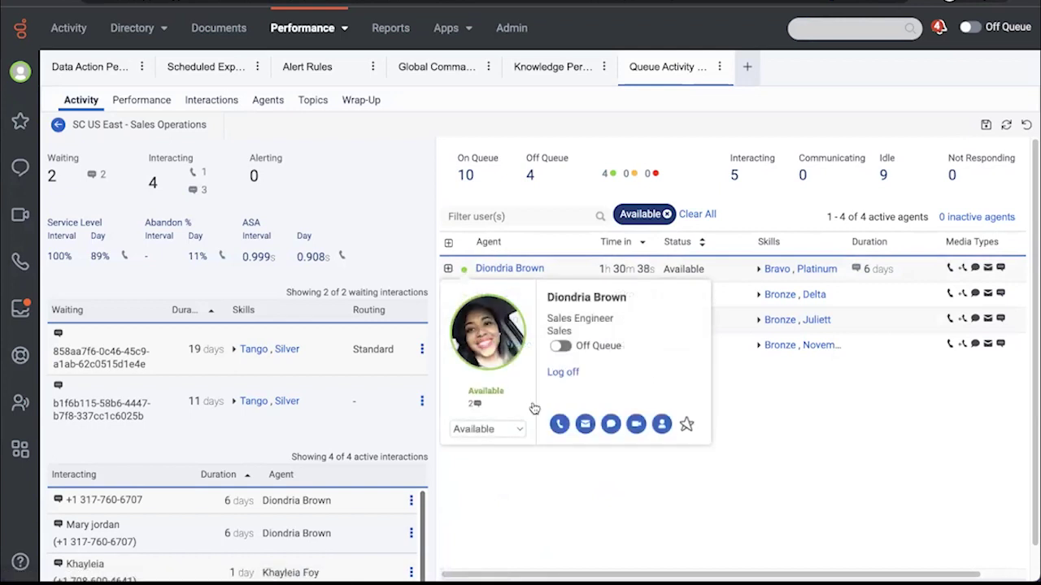
left_click(508, 431)
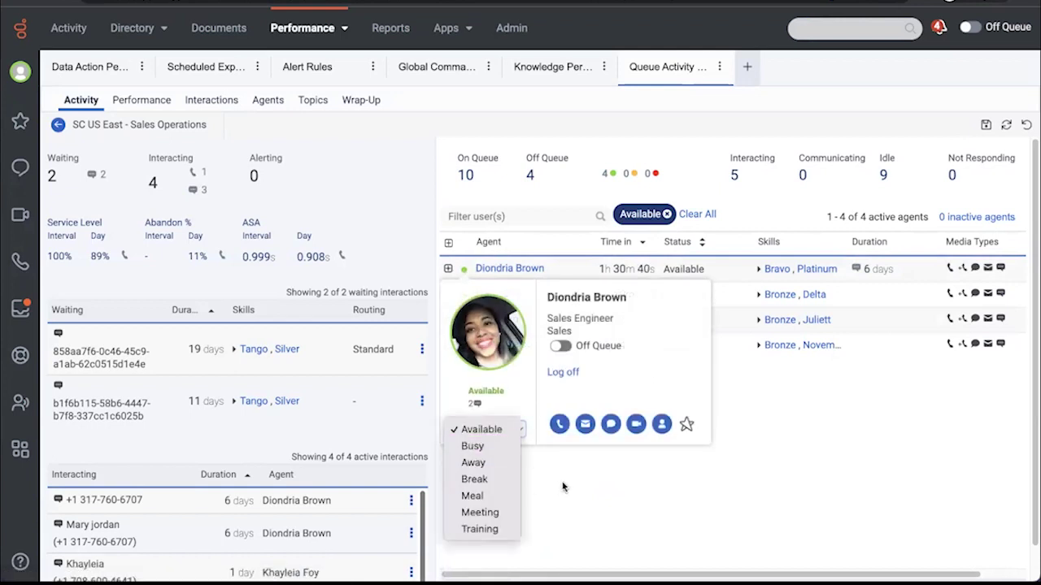
left_click(565, 488)
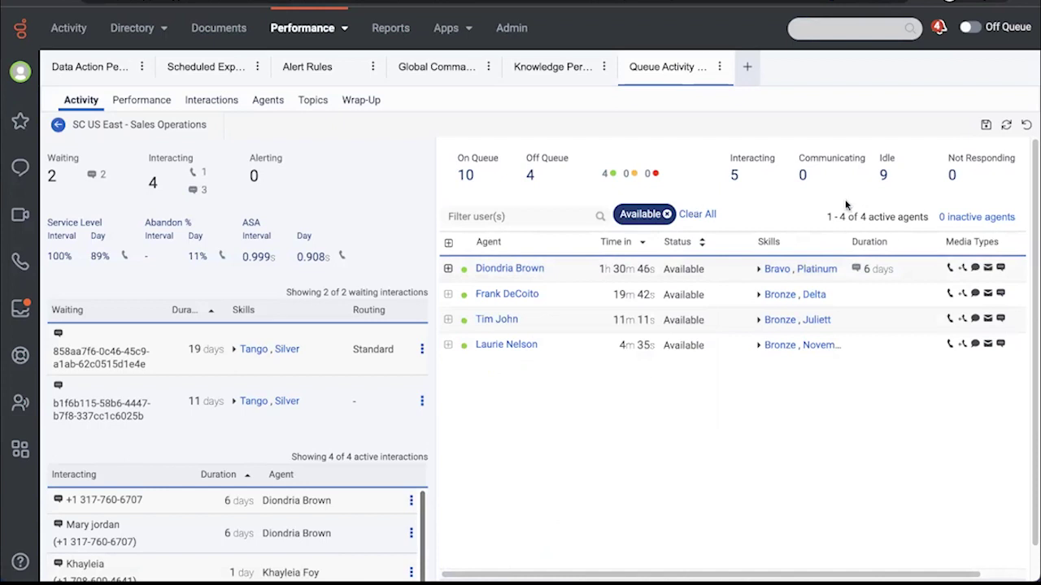
left_click(206, 100)
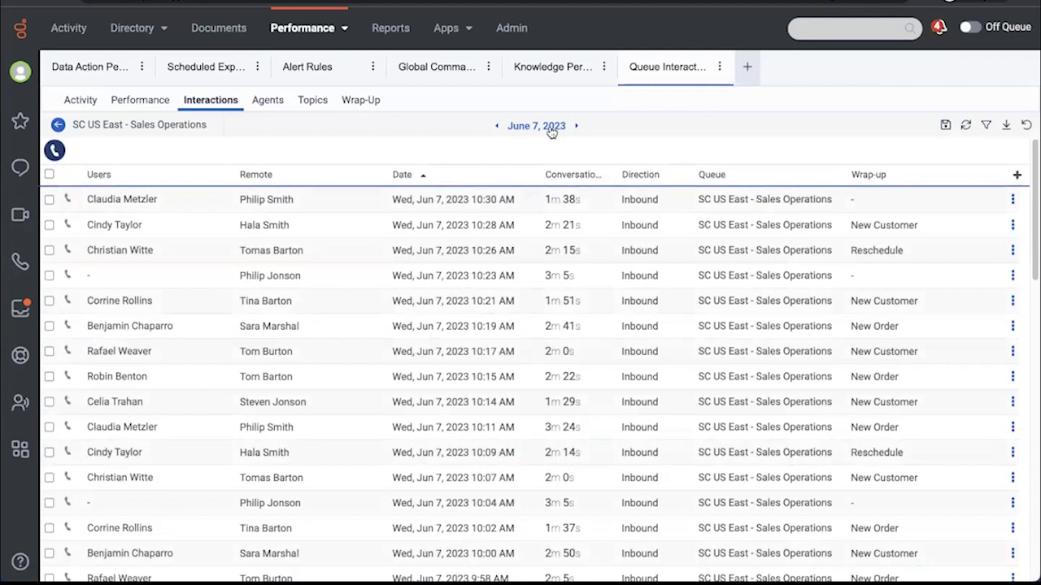
left_click(1007, 126)
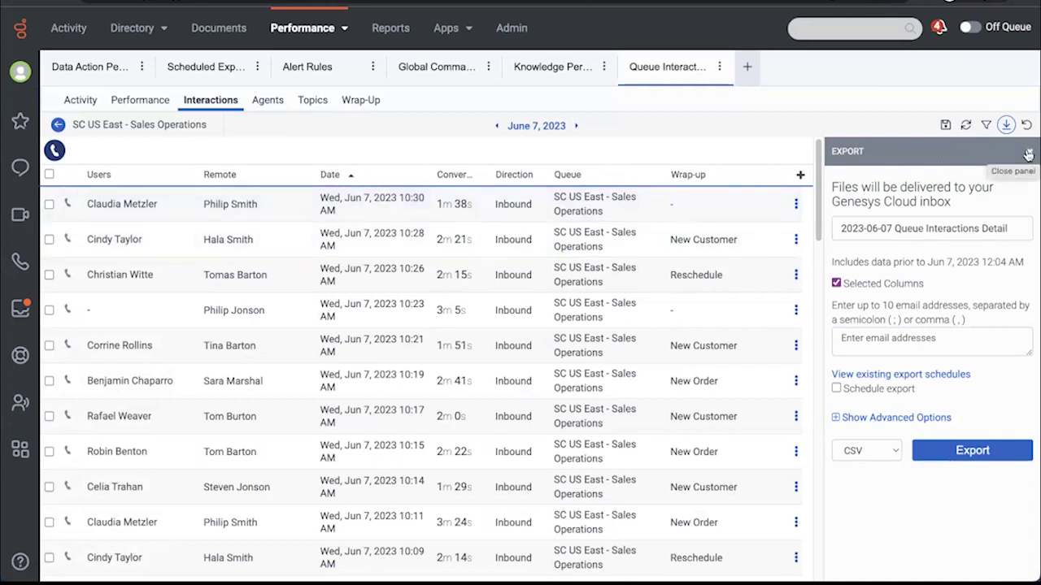
left_click(263, 100)
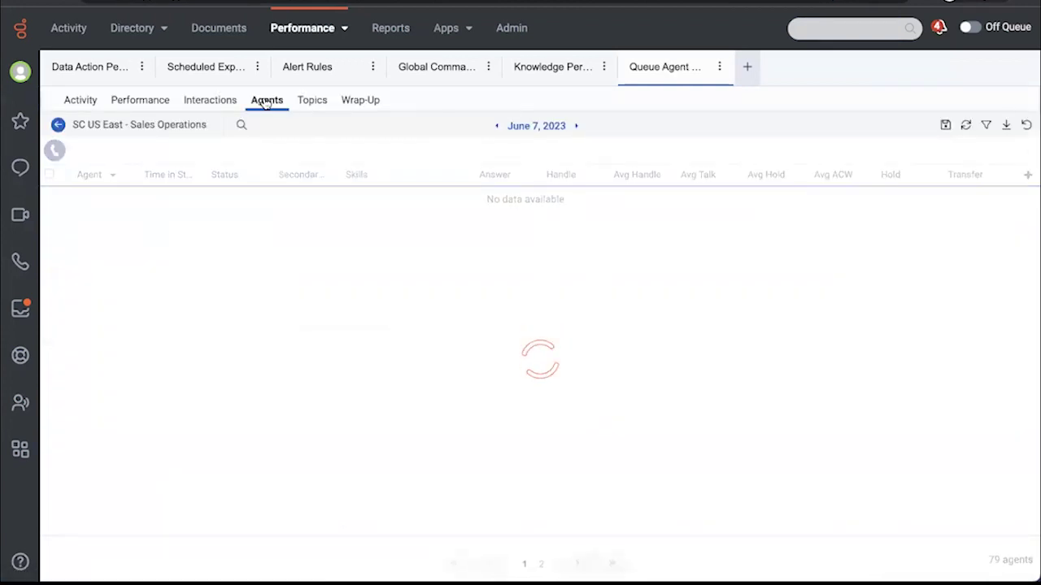
left_click(81, 101)
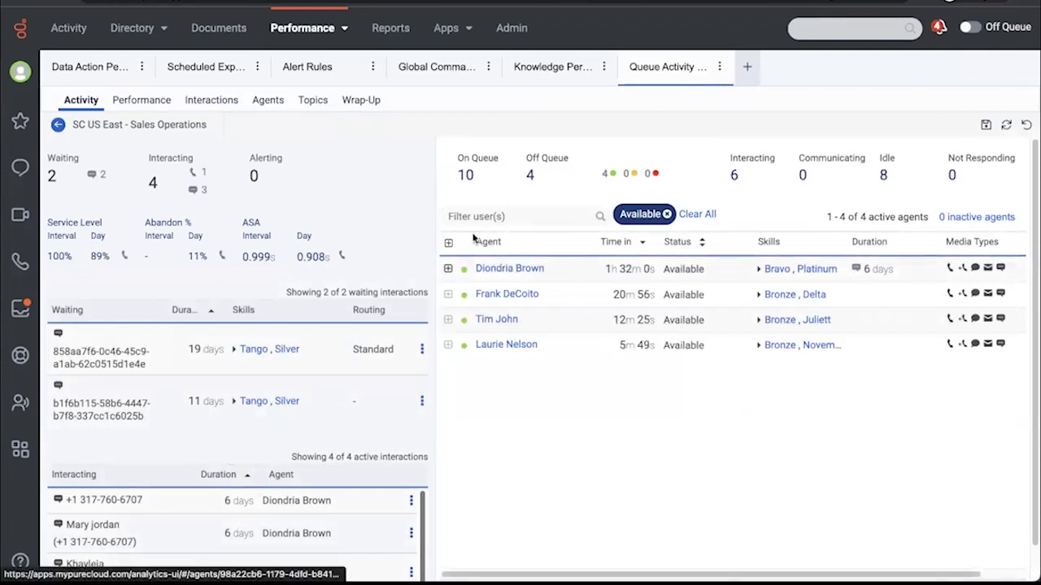
Clear the Available filter, open an idle agent's performance for This month, chart Avg ACW, and view Evaluations.
left_click(666, 214)
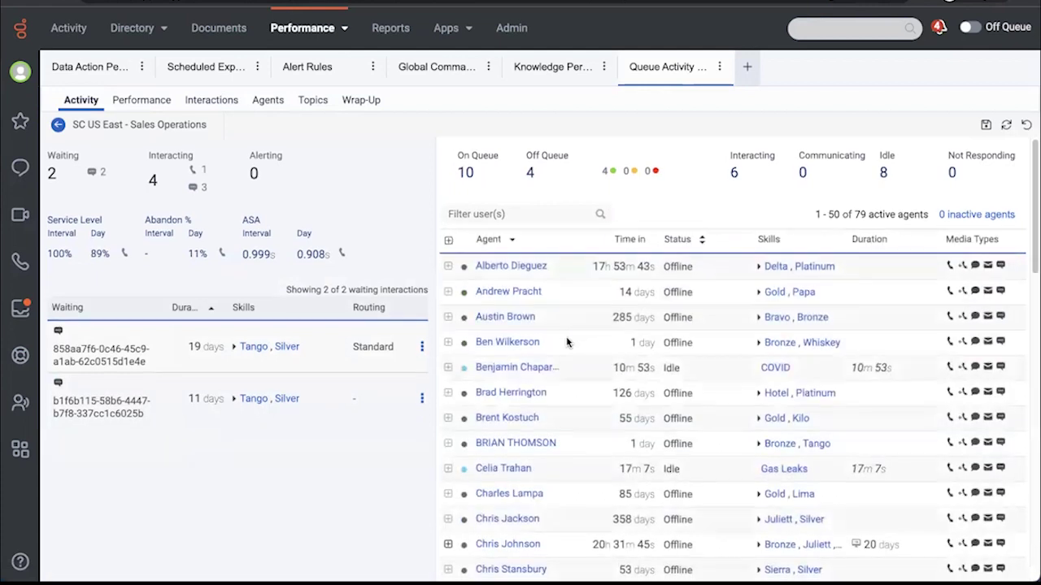
left_click(511, 338)
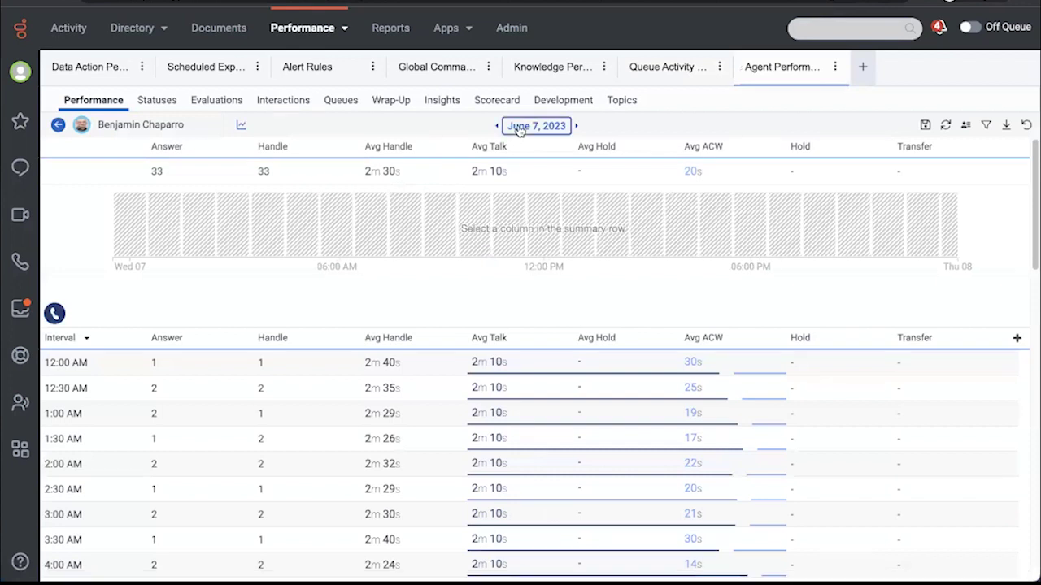
left_click(519, 129)
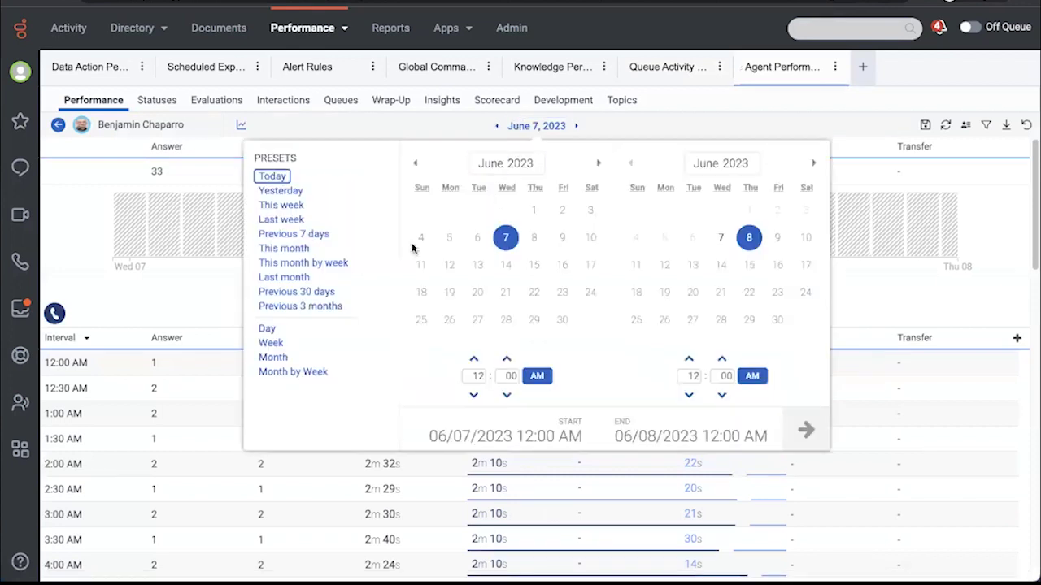
left_click(284, 252)
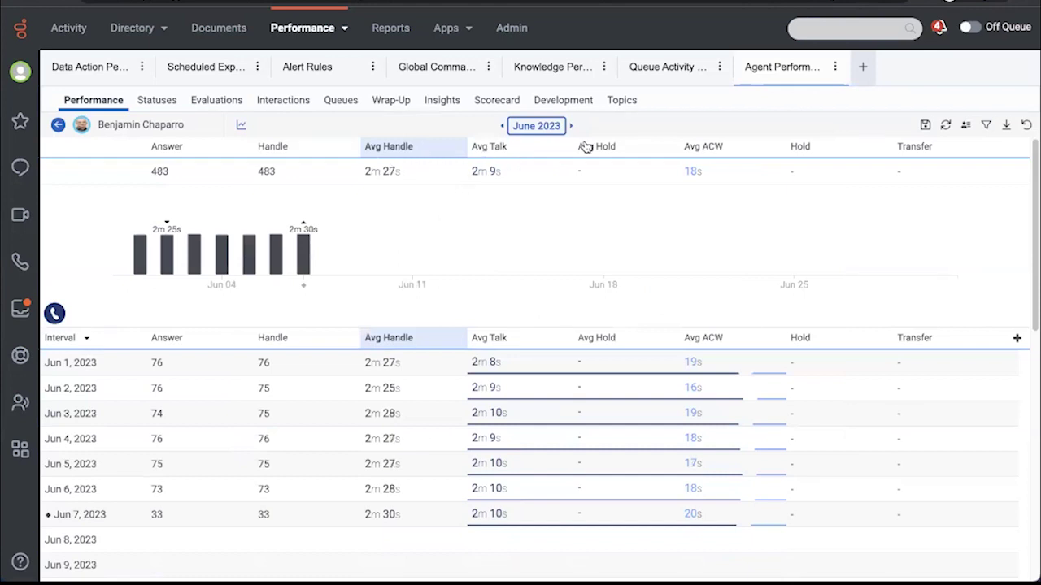
left_click(696, 144)
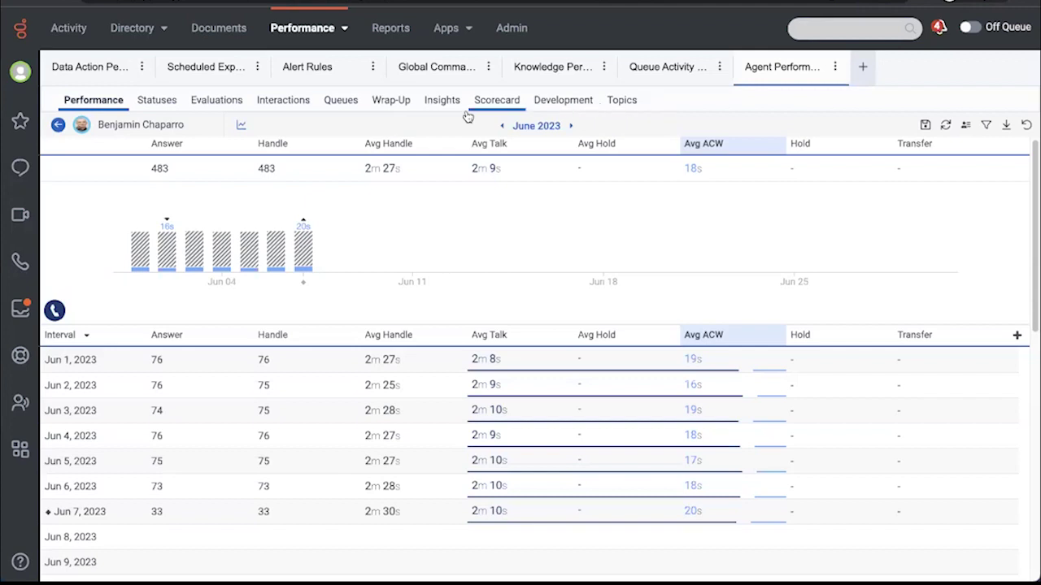
left_click(214, 100)
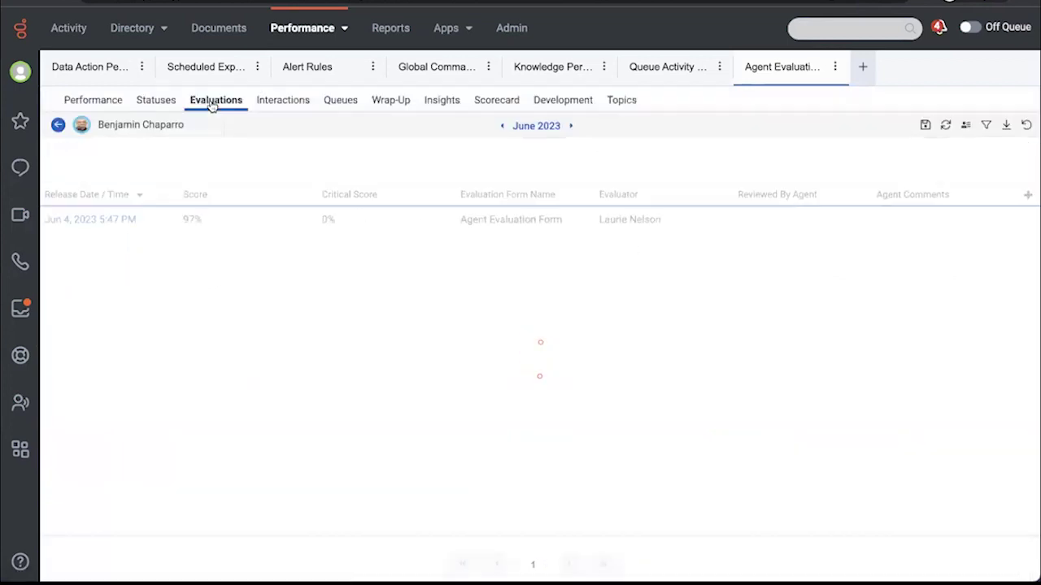
Open the interaction behind the Jun 4 evaluation and view its timeline and evaluation form.
left_click(678, 75)
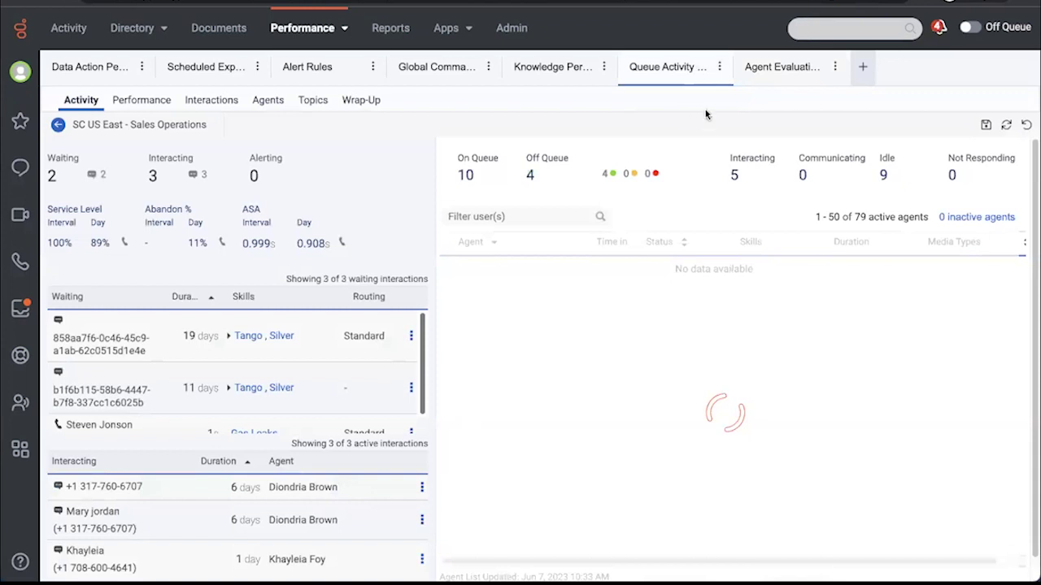
left_click(786, 74)
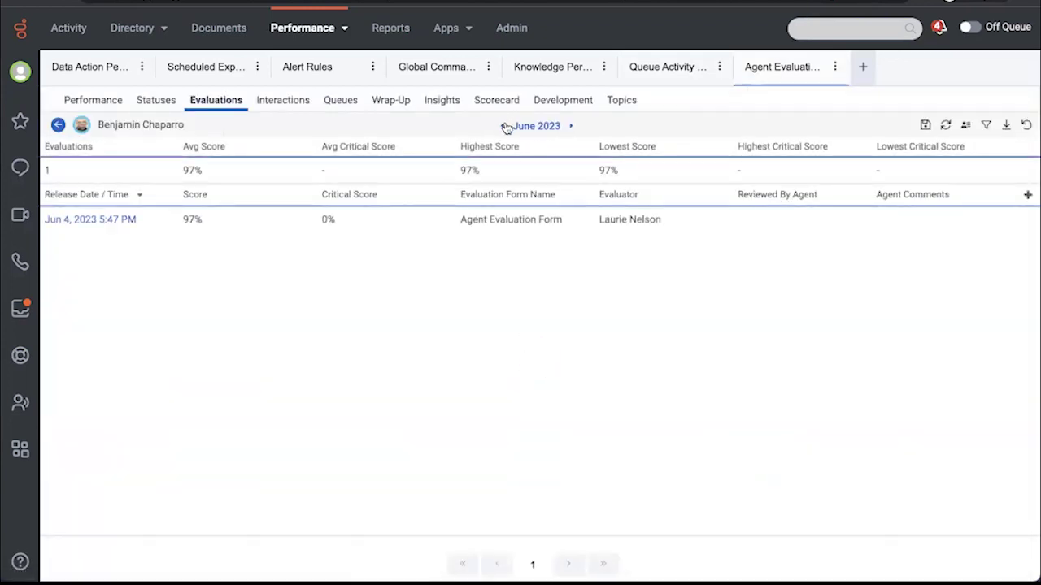
left_click(93, 221)
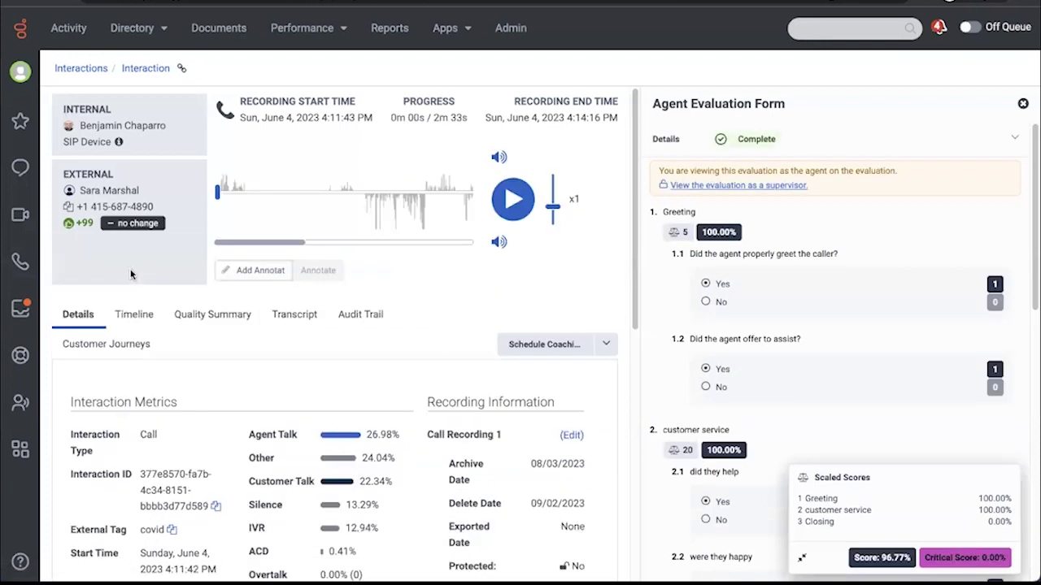
left_click(135, 317)
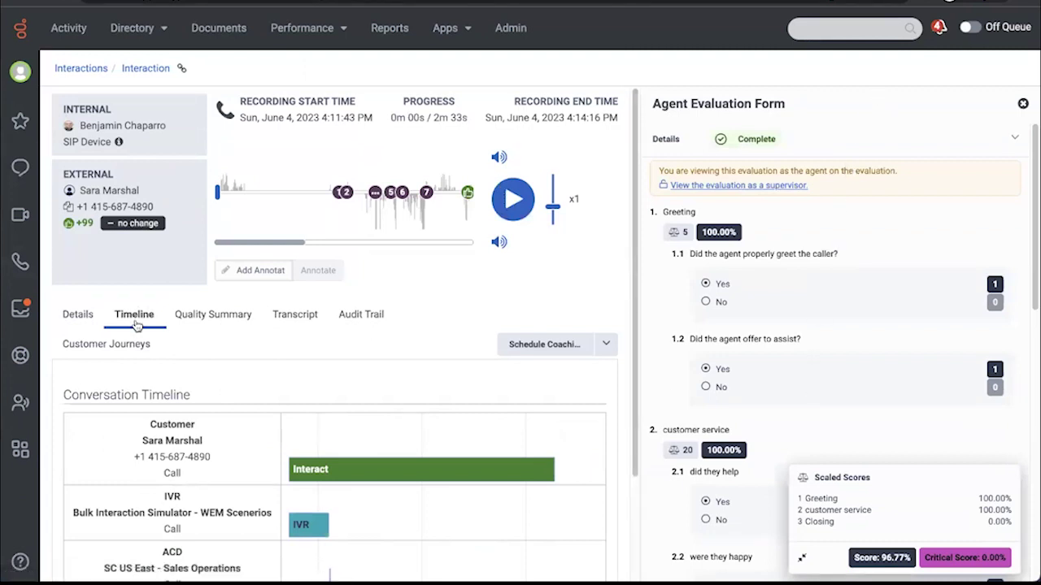
left_click(198, 319)
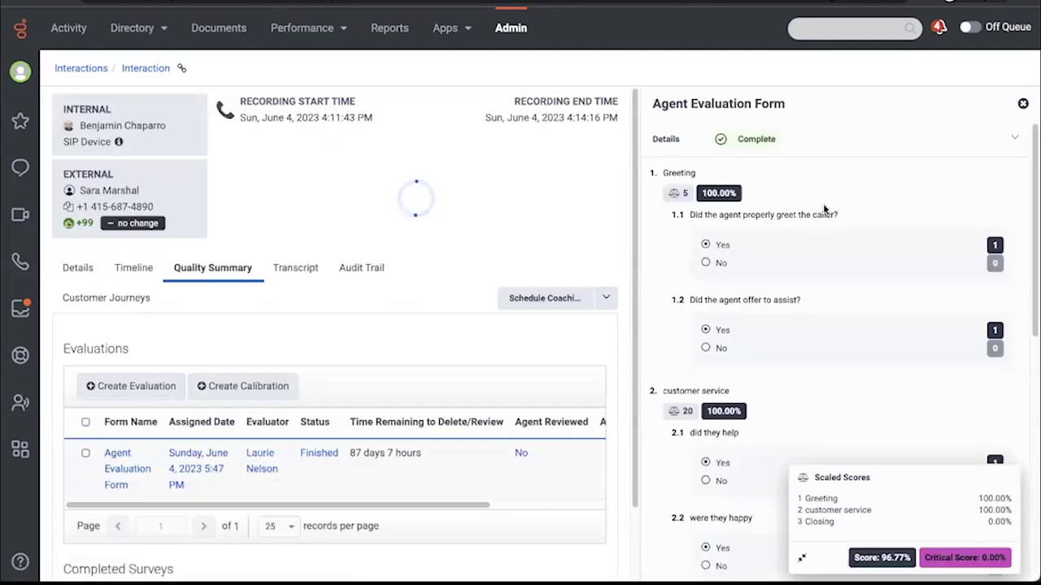
Close the evaluation form and review the interaction's transcript and customer journeys.
left_click(1023, 104)
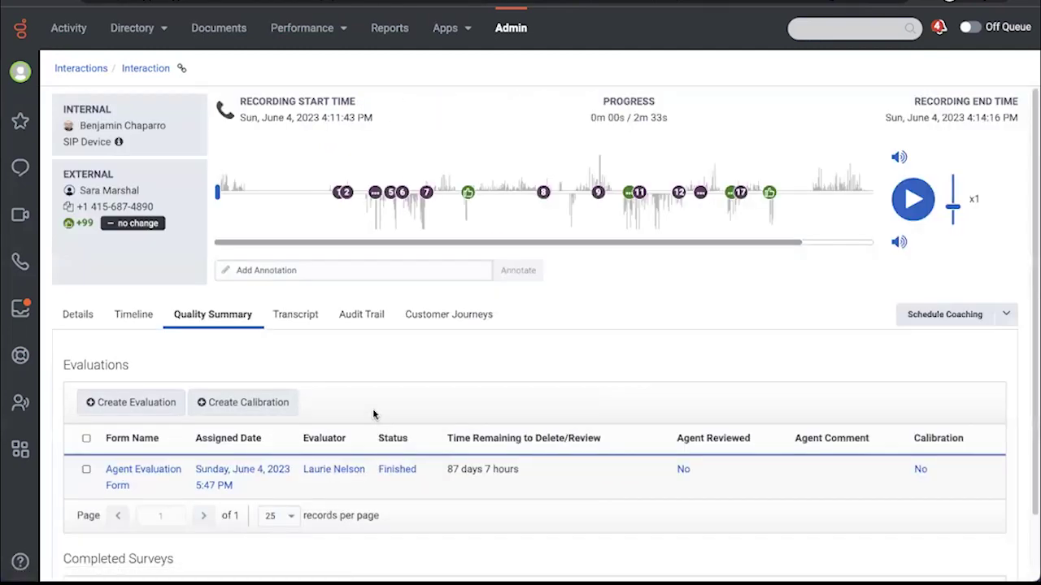
left_click(297, 320)
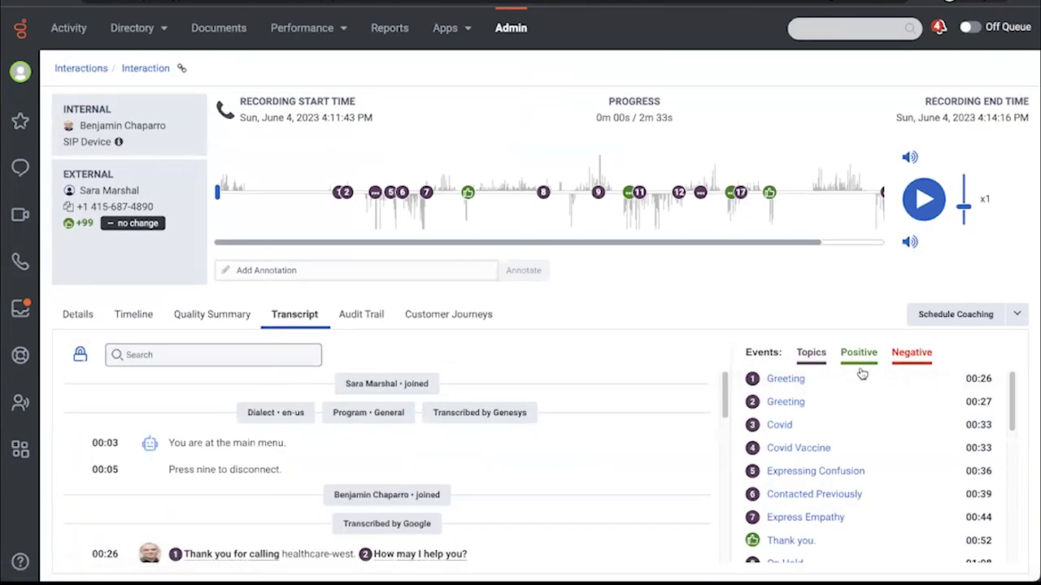
left_click(437, 319)
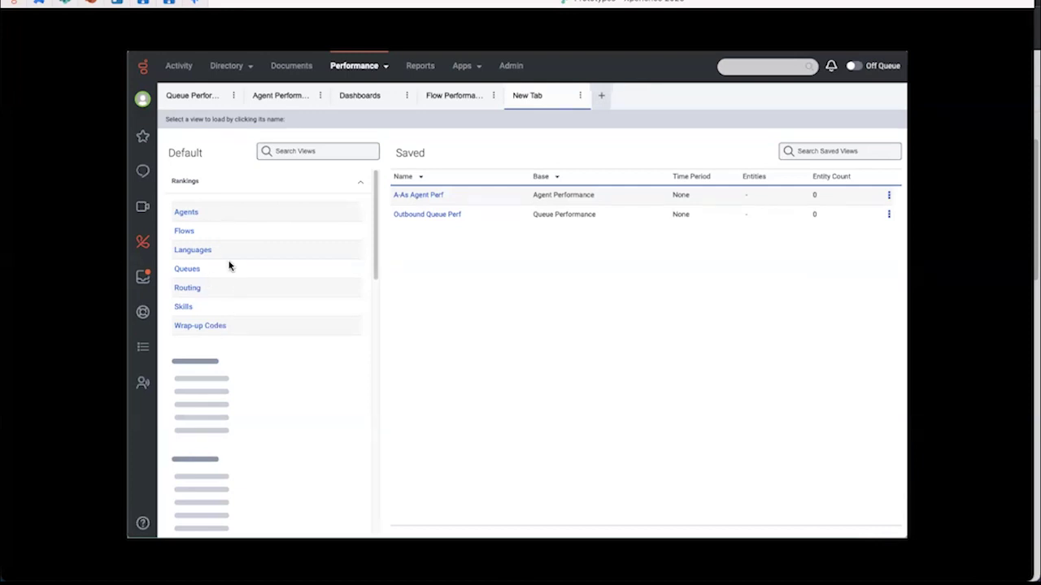
Step through an Agents tabular table with ACW, Alert - No Answer, Total Talk and Transfer, ranked by ACW.
left_click(562, 560)
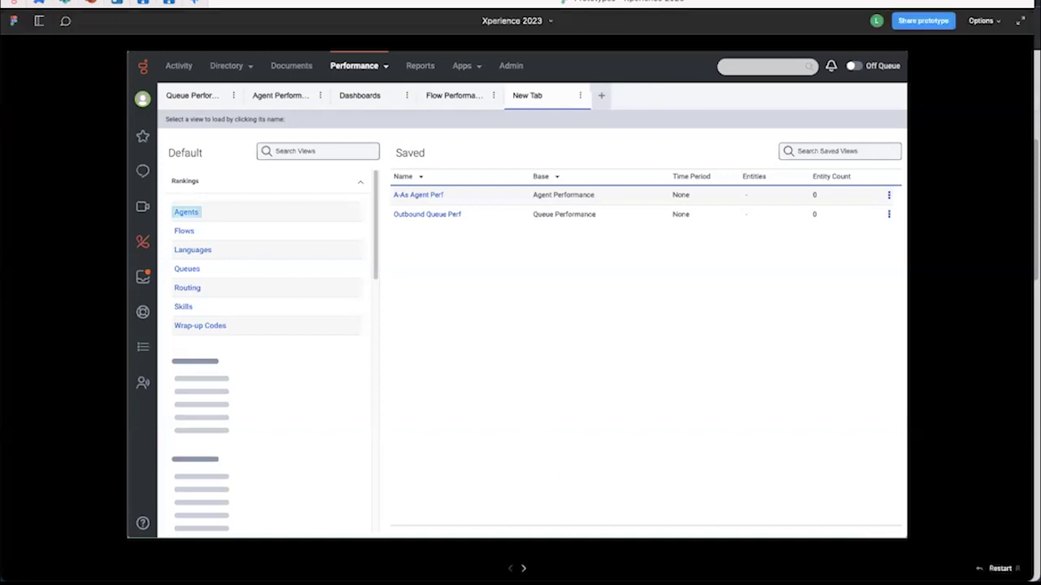
key("Right")
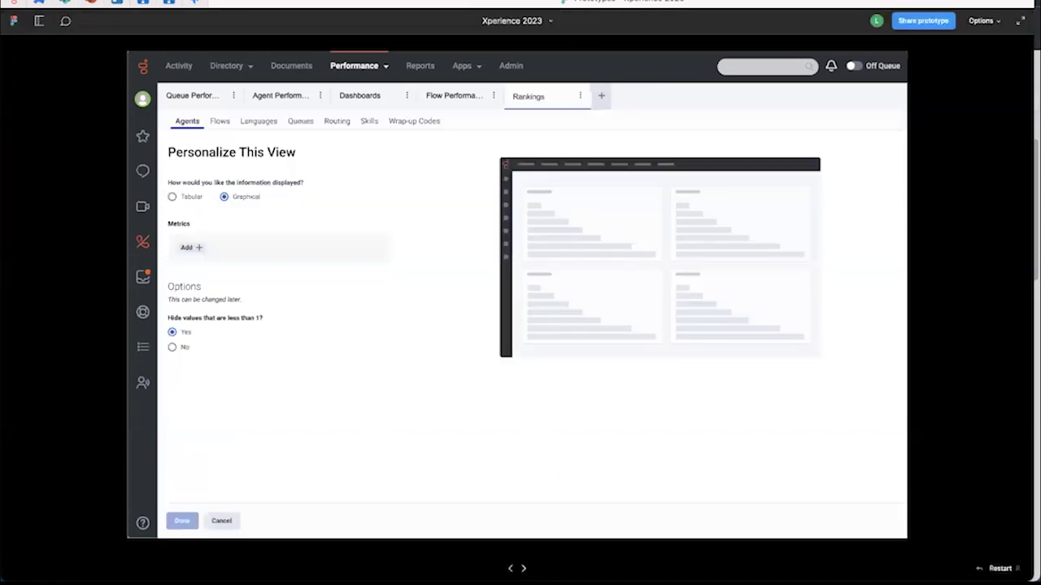
key("Right")
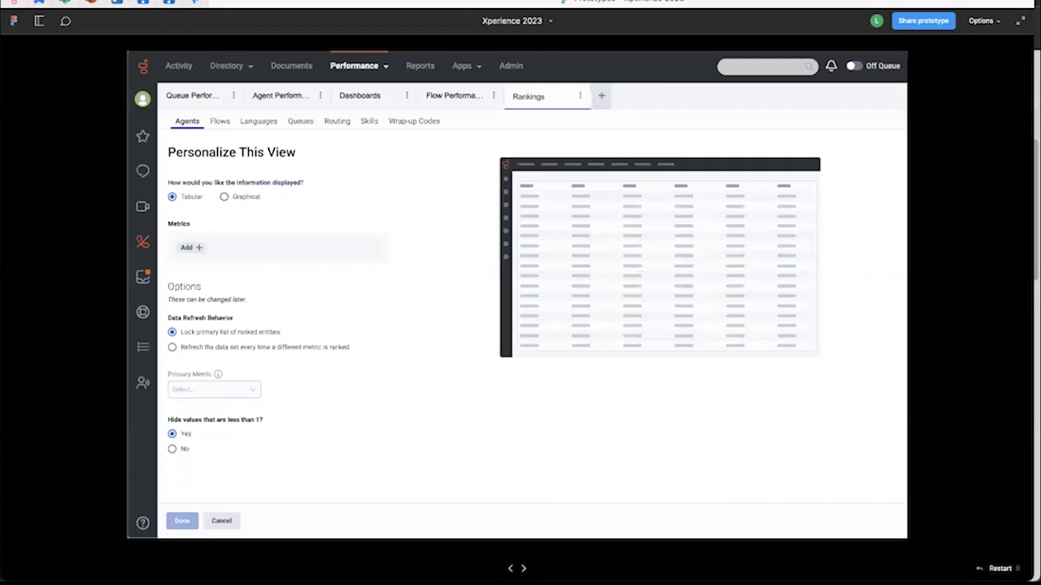
key("Right")
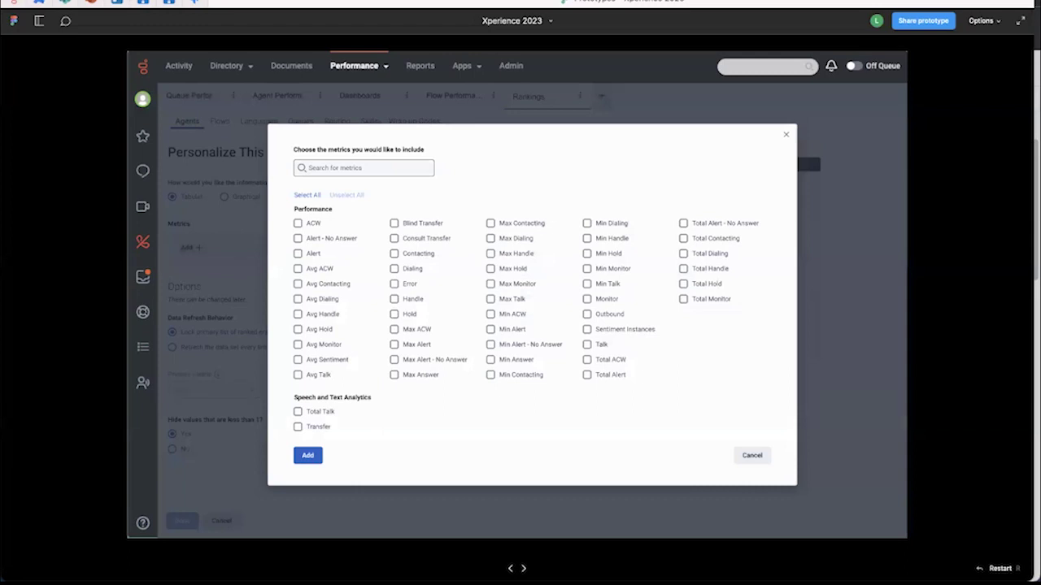
key("Right")
key("Right")
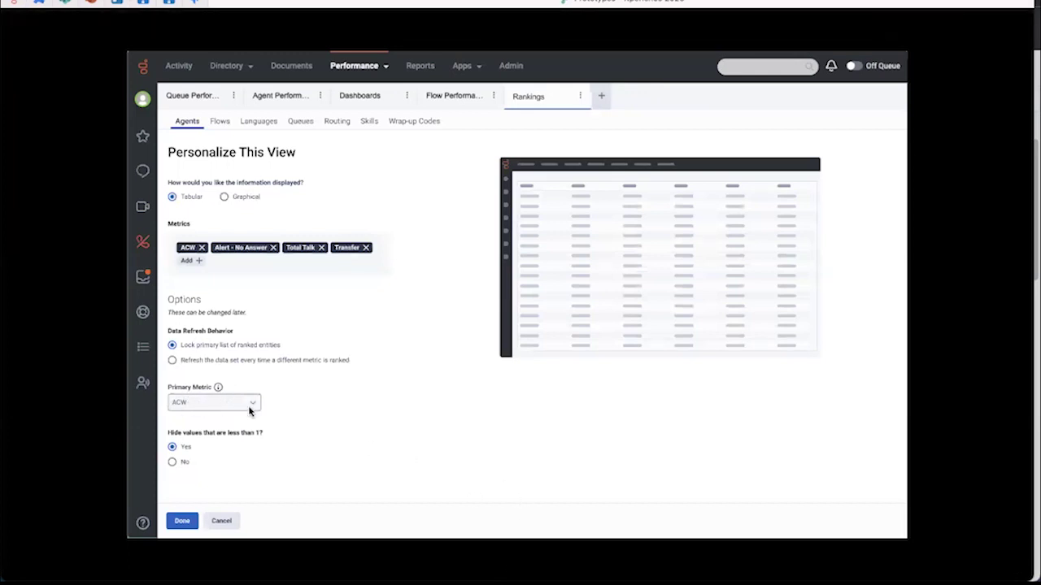
left_click(217, 388)
left_click(524, 568)
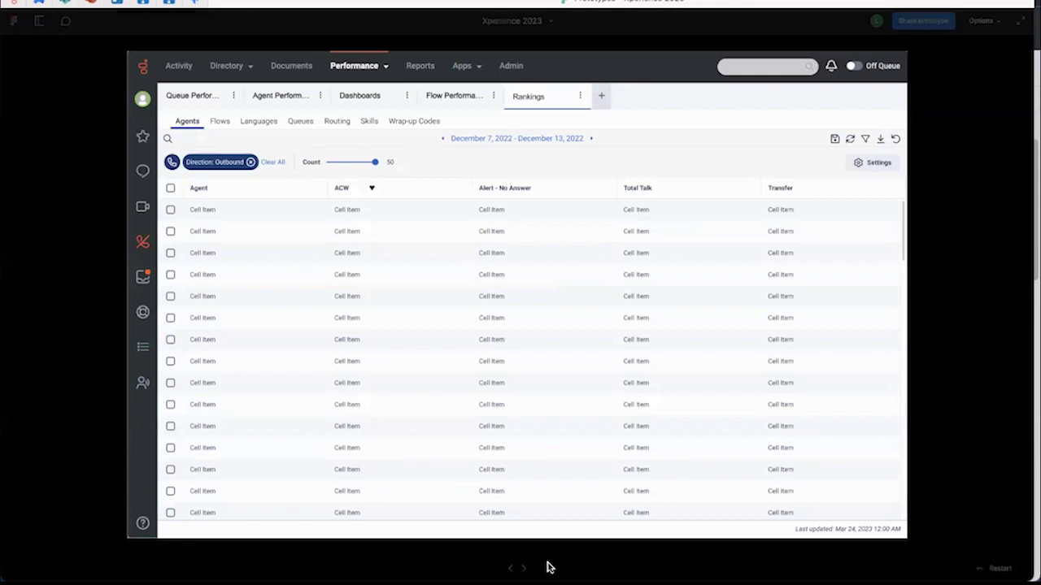
Advance the prototype through Agent Rankings Settings to the rankings charts dashboard.
key("Right")
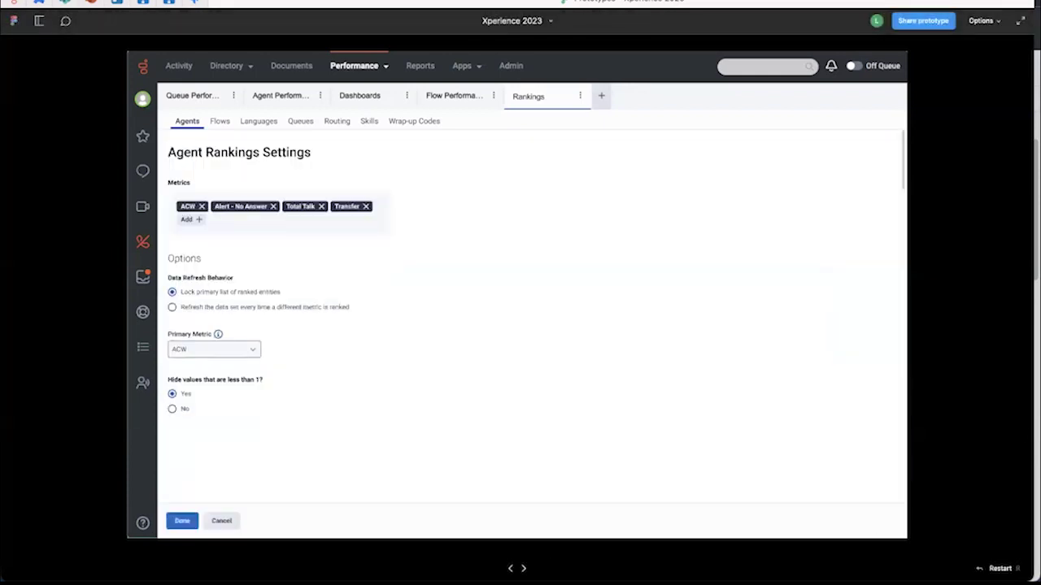
key("Right")
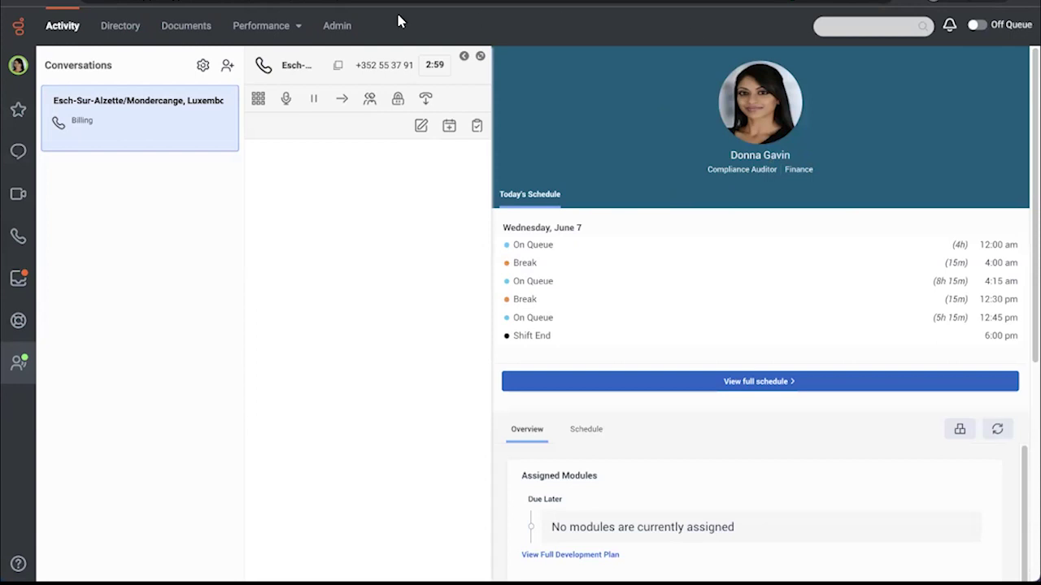
Open Performance > Workspace, hide the conversation panel, and close the extra blank New Tab.
mouse_move(262, 33)
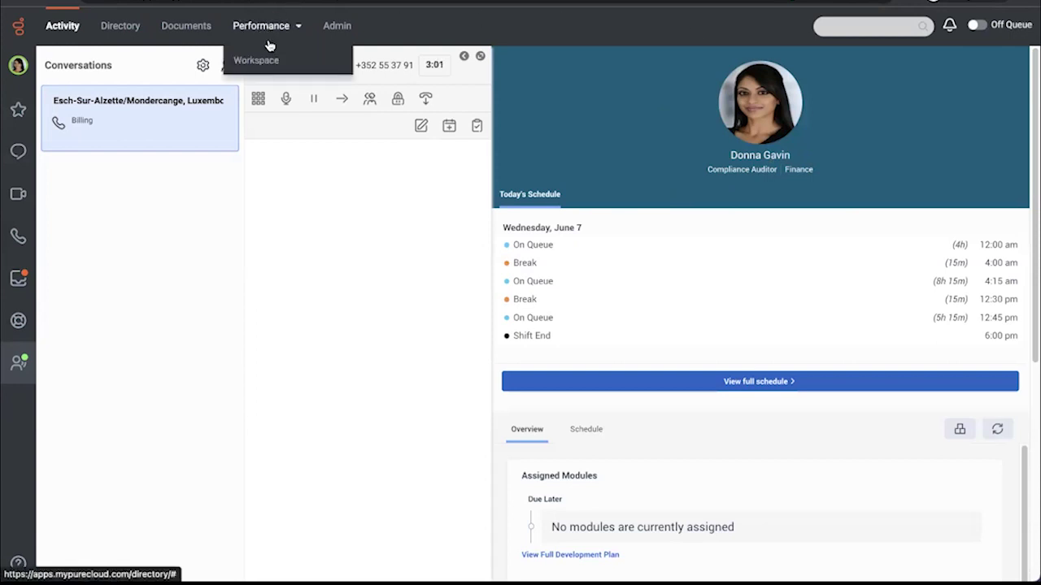
left_click(266, 63)
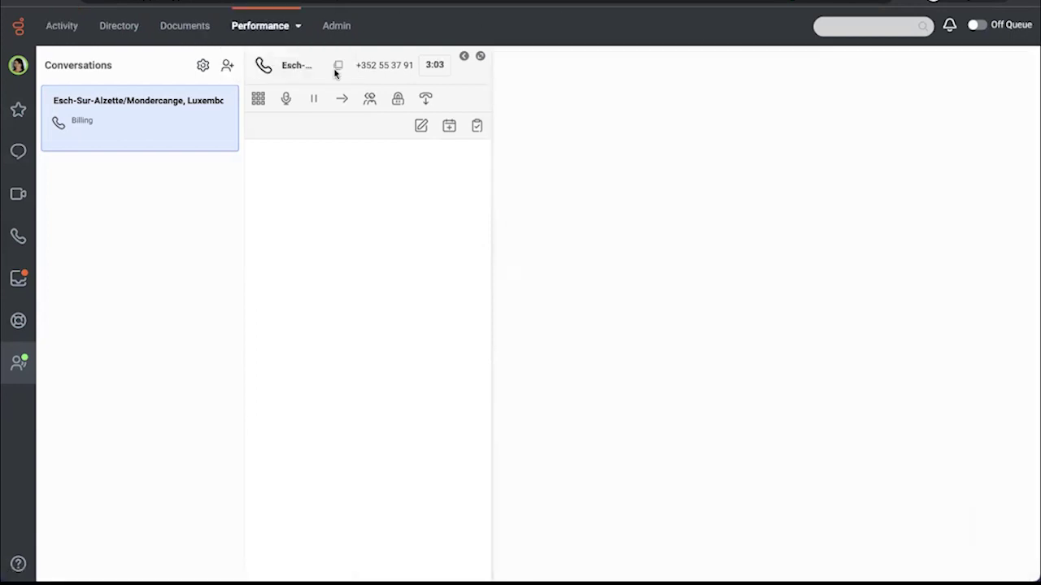
left_click(464, 59)
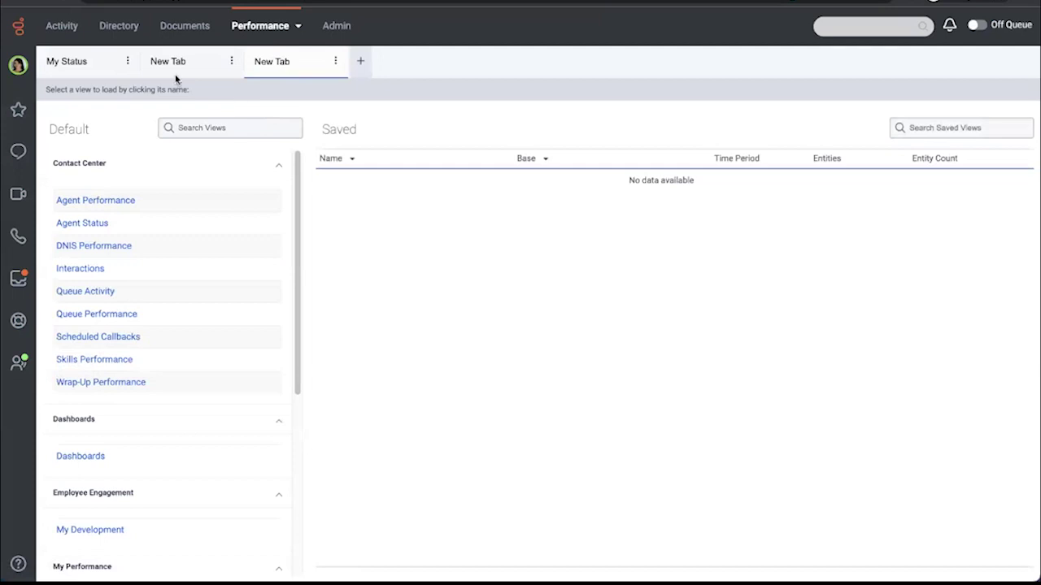
left_click(227, 62)
left_click(179, 116)
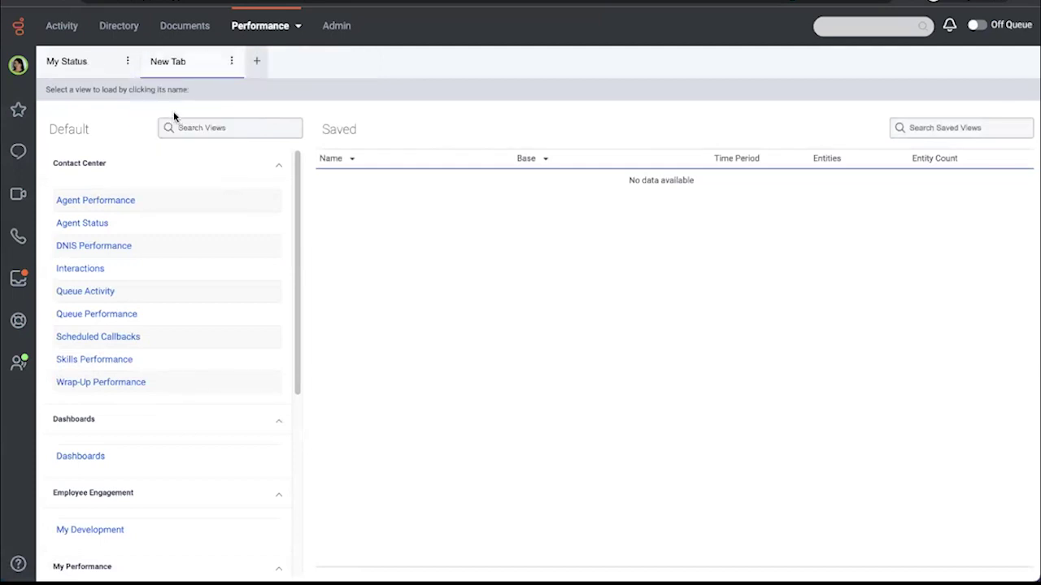
Load the My Queues Activity view from the view-selection tab.
left_click(75, 62)
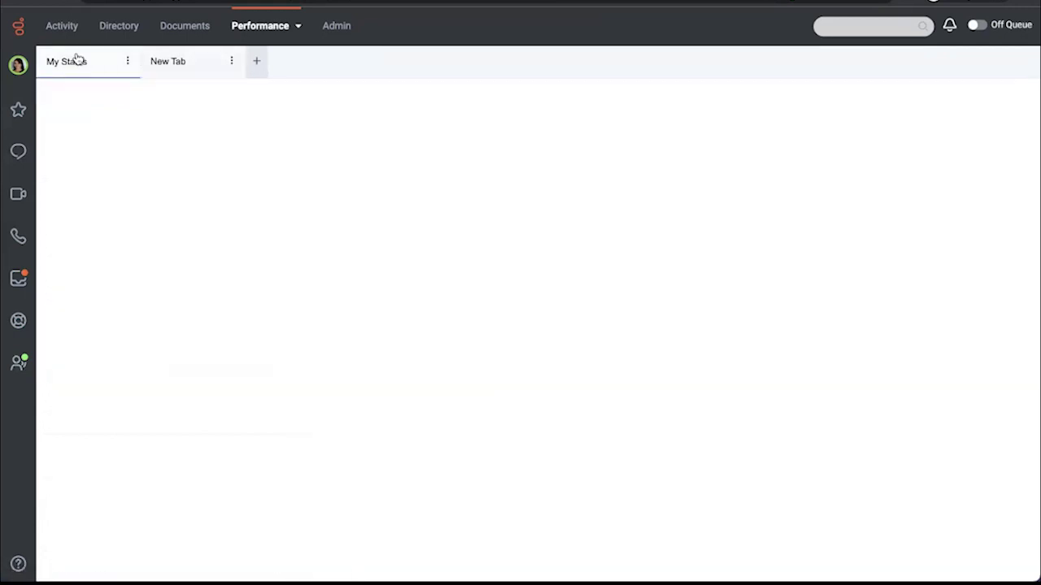
left_click(192, 65)
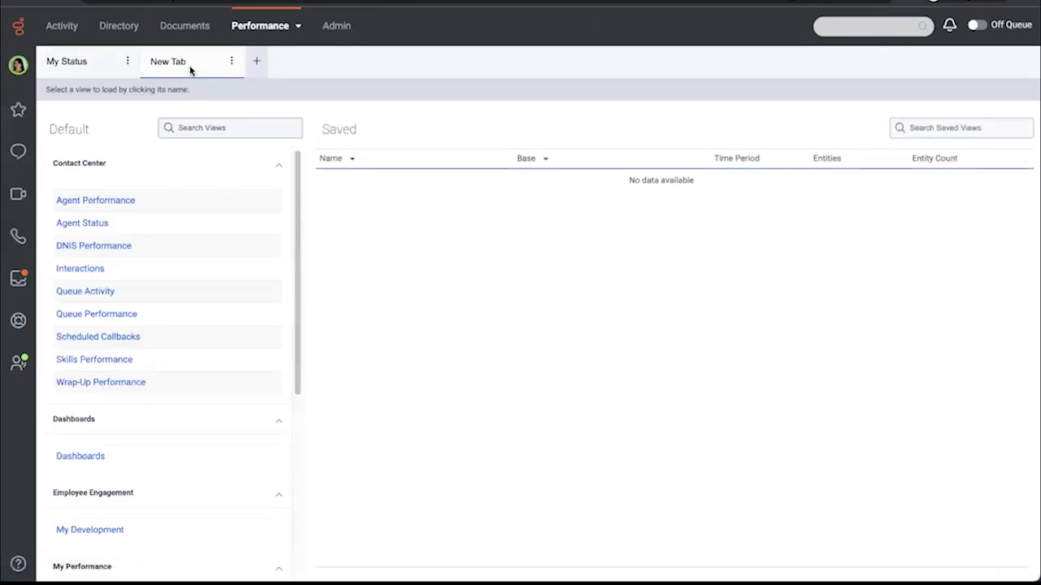
scroll(148, 373, "down", 5)
scroll(148, 373, "down", 1)
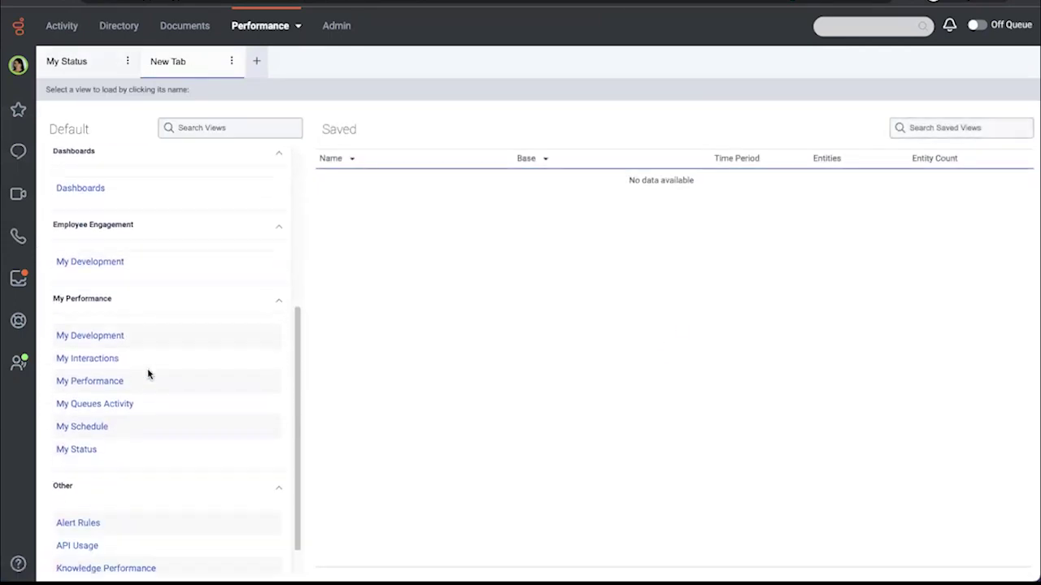
left_click(105, 403)
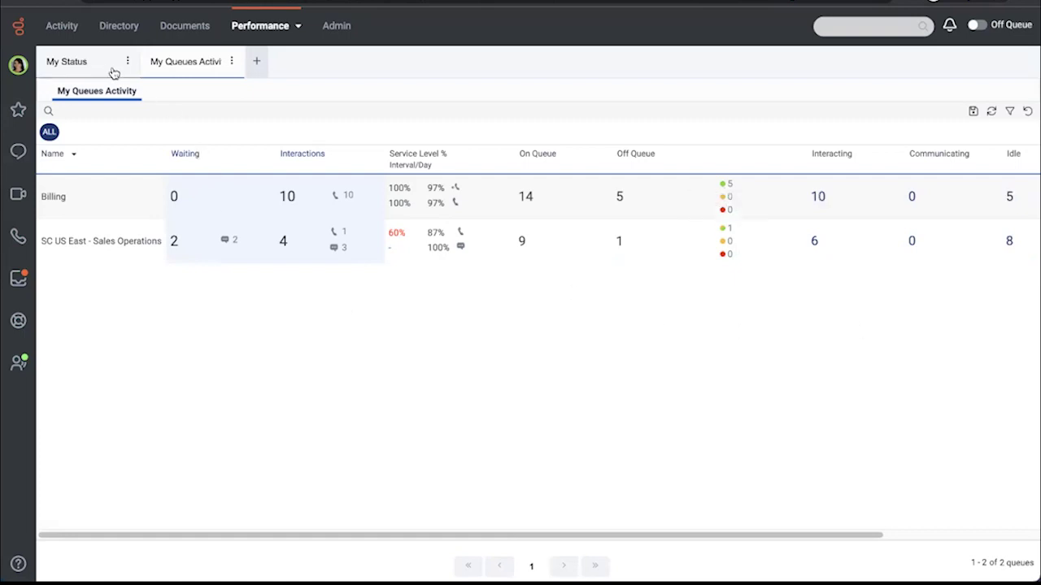
Switch the My Status tab to the Performance subtab and add a new tab of available views.
left_click(86, 70)
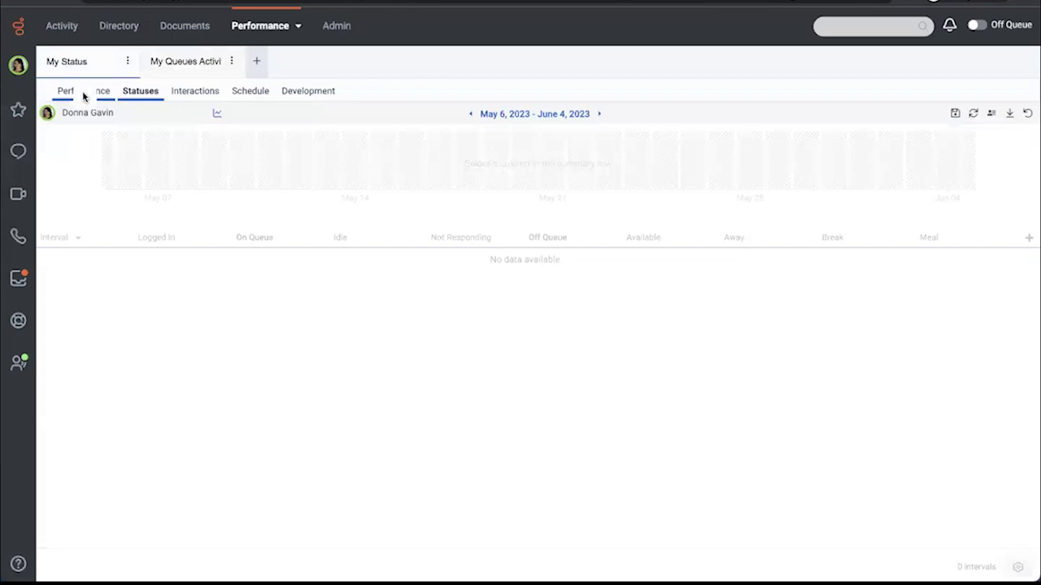
left_click(84, 93)
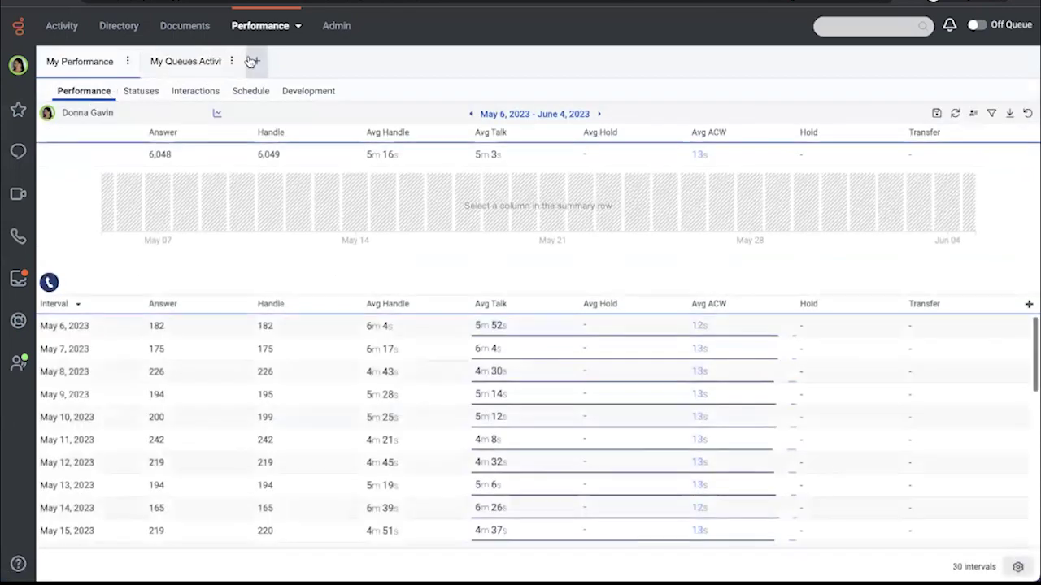
left_click(252, 63)
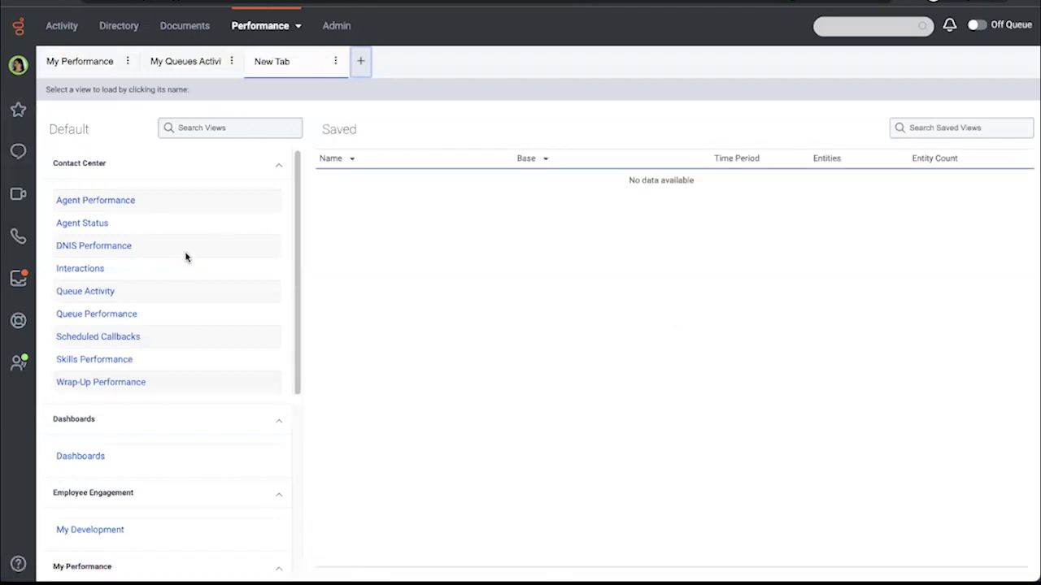
Collapse the Contact Center, Dashboards, Employee Engagement and Other sections, then return to My Performance.
scroll(186, 257, "down", 1)
scroll(186, 257, "up", 1)
left_click(278, 163)
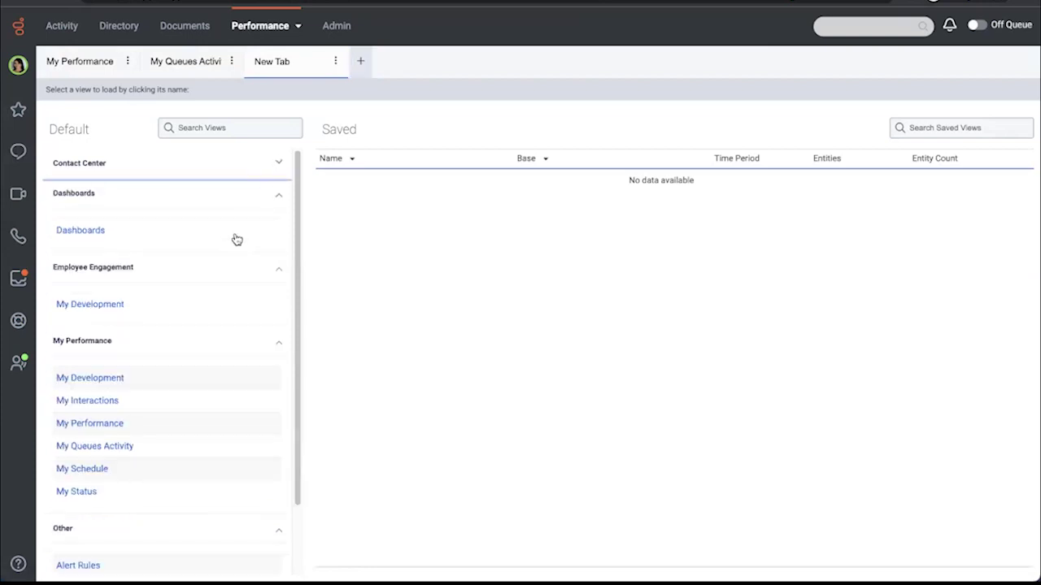
left_click(279, 196)
left_click(279, 223)
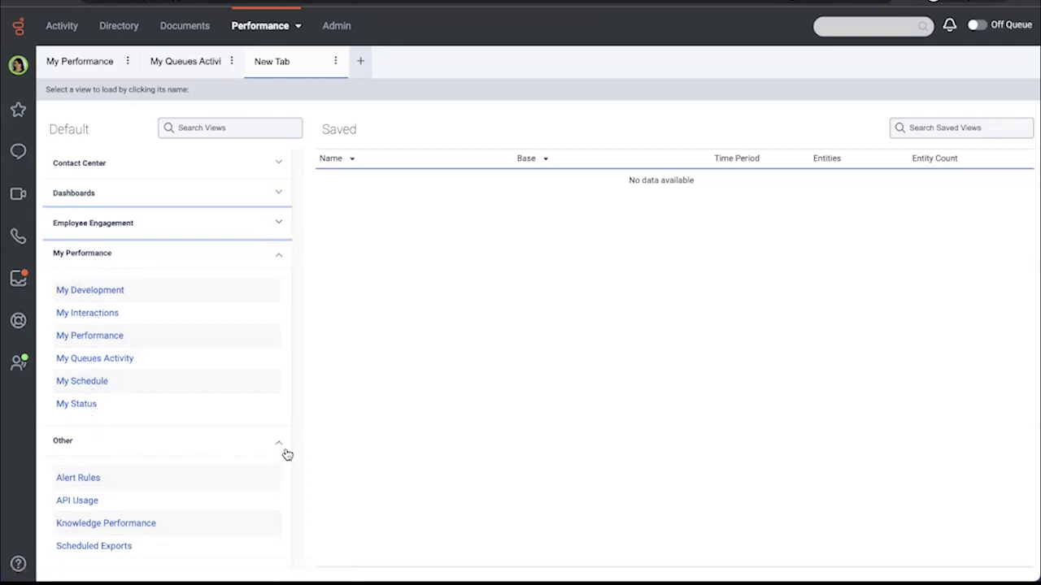
left_click(279, 444)
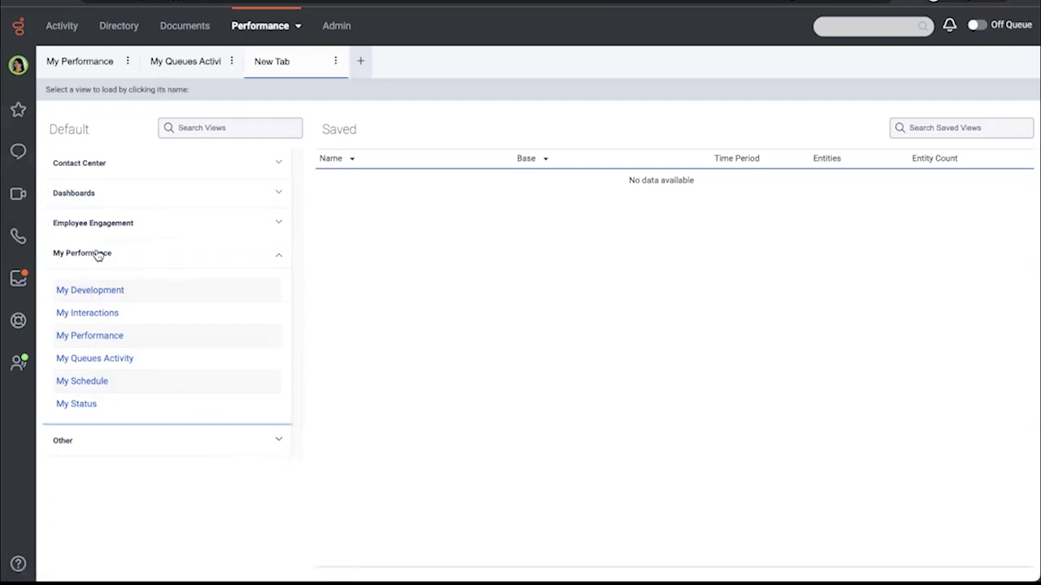
left_click(90, 65)
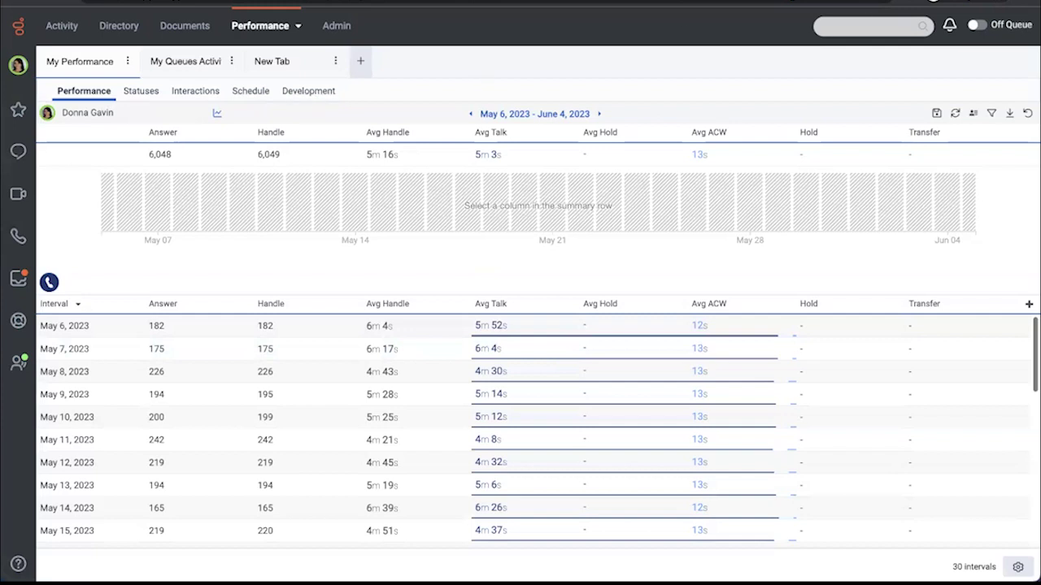
Cycle the chart through Handle, Avg Talk, Avg Hold, Avg ACW and Hold, ending on daily Avg Handle.
left_click(396, 134)
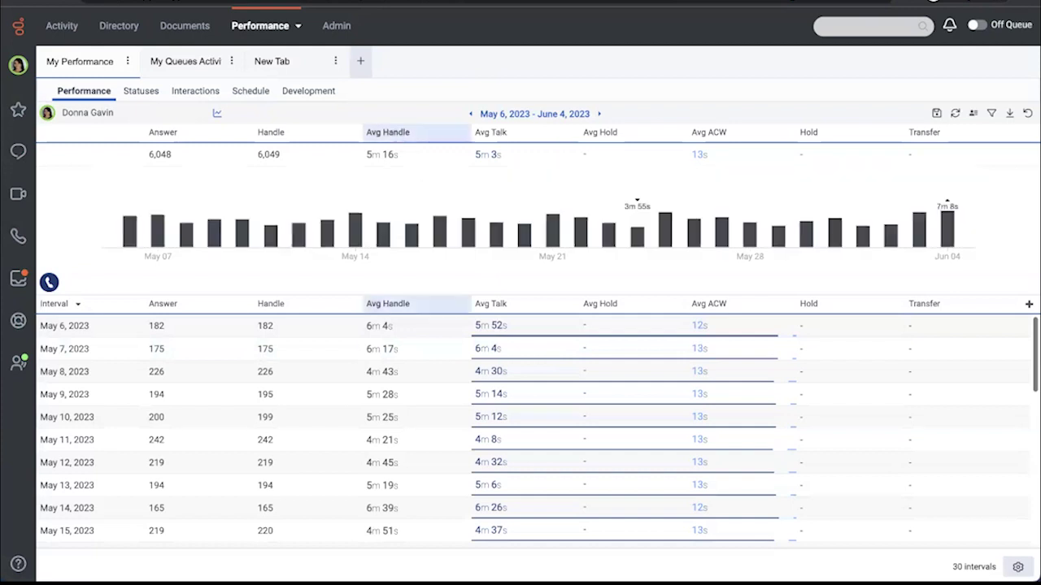
left_click(284, 134)
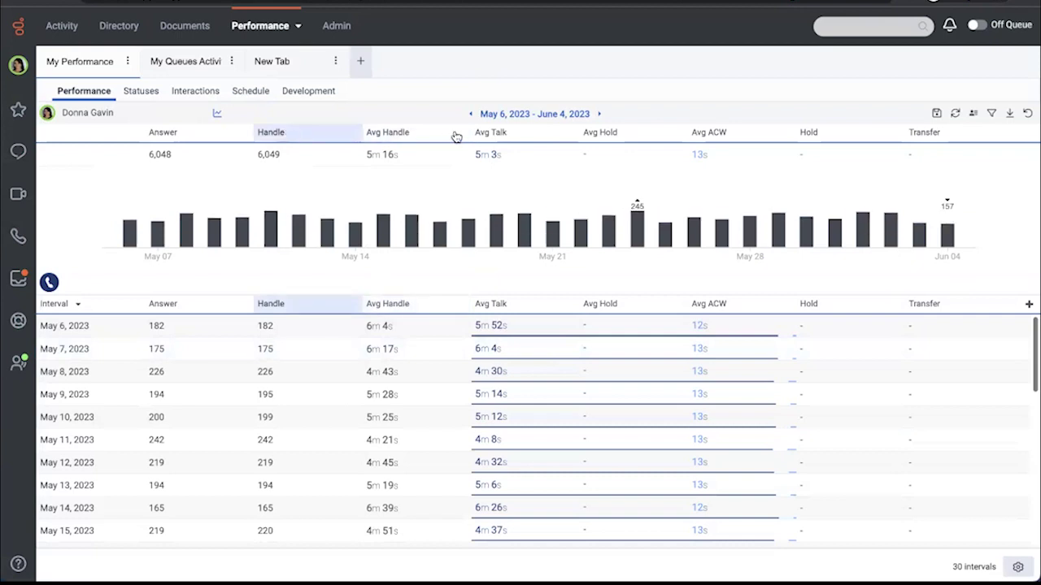
left_click(499, 138)
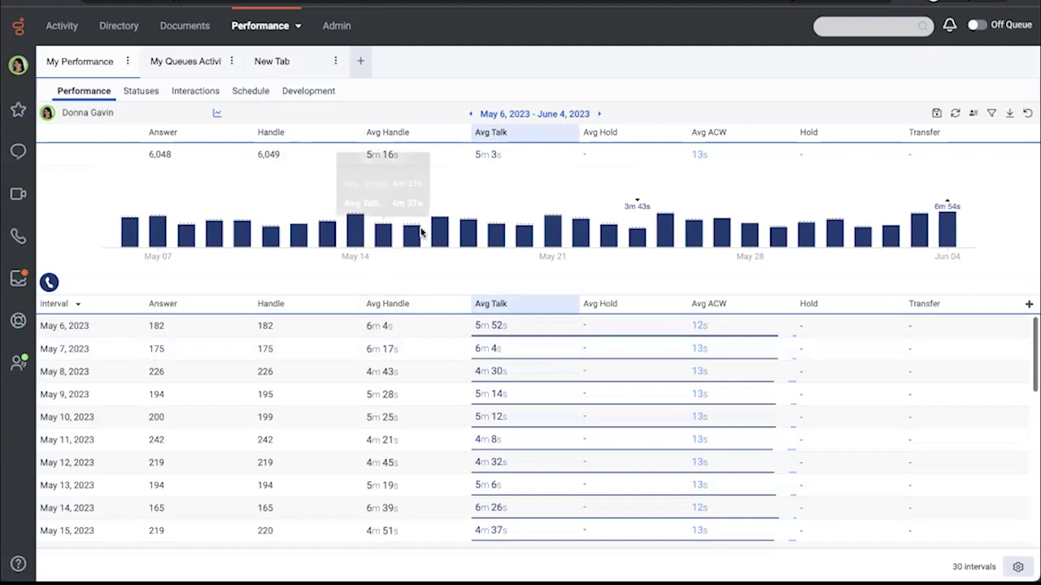
left_click(610, 138)
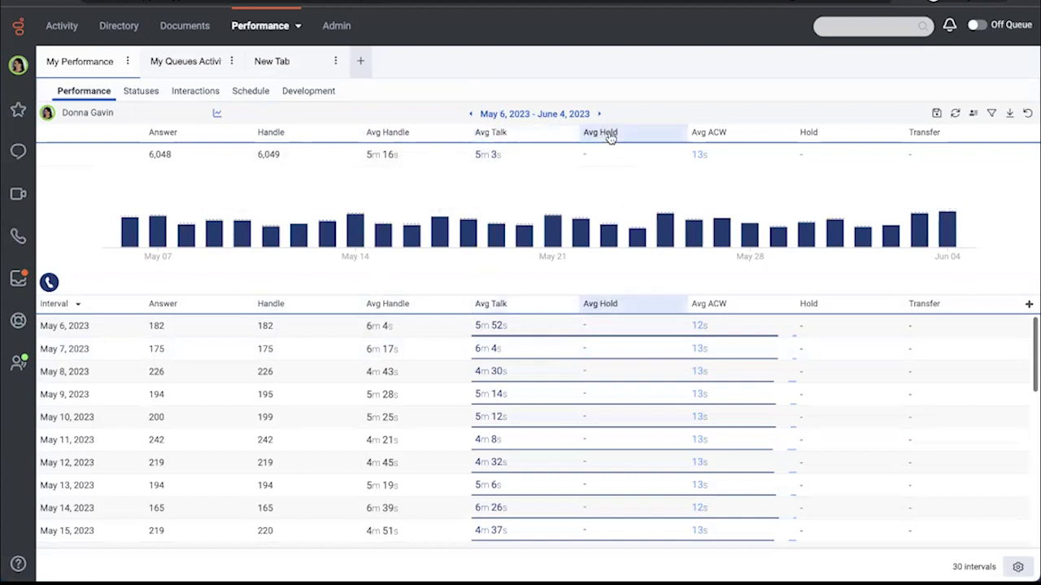
left_click(725, 135)
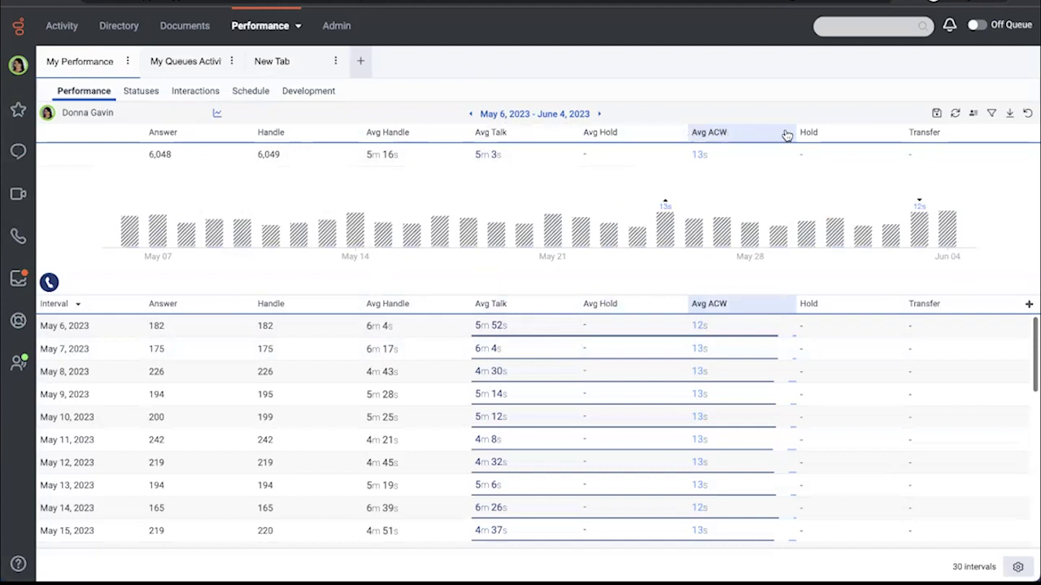
left_click(818, 135)
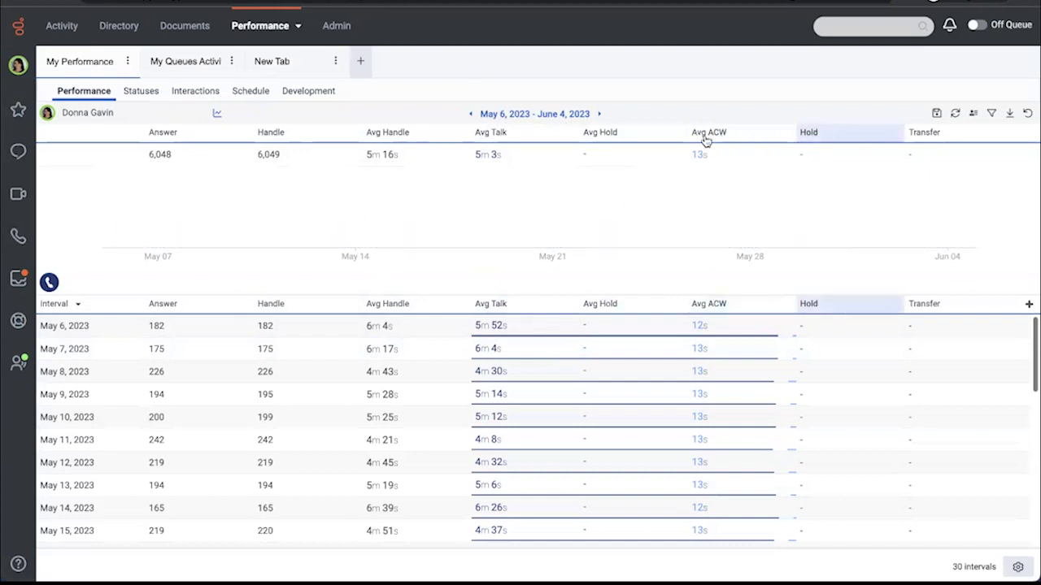
left_click(386, 135)
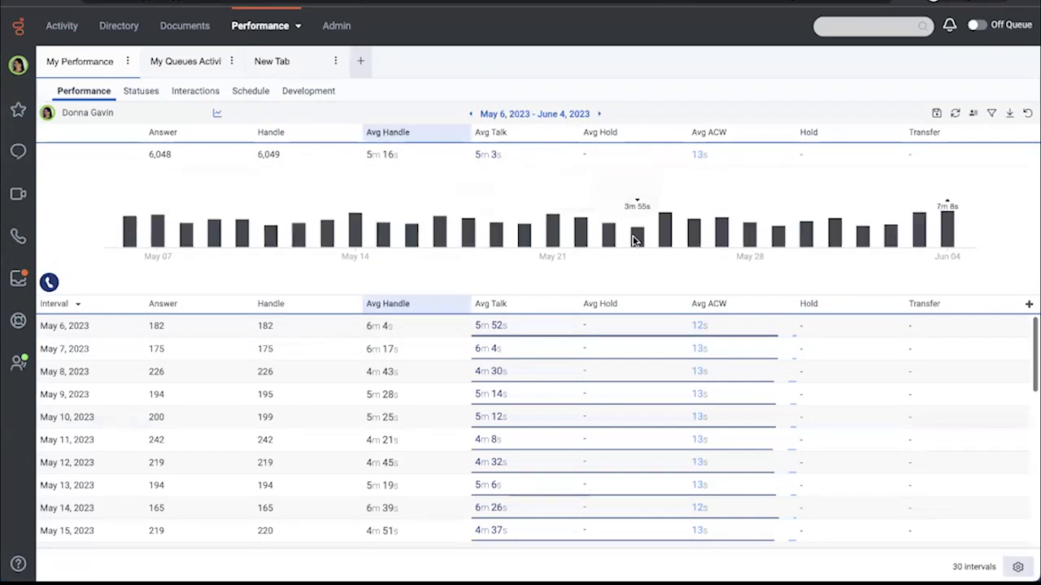
mouse_move(937, 237)
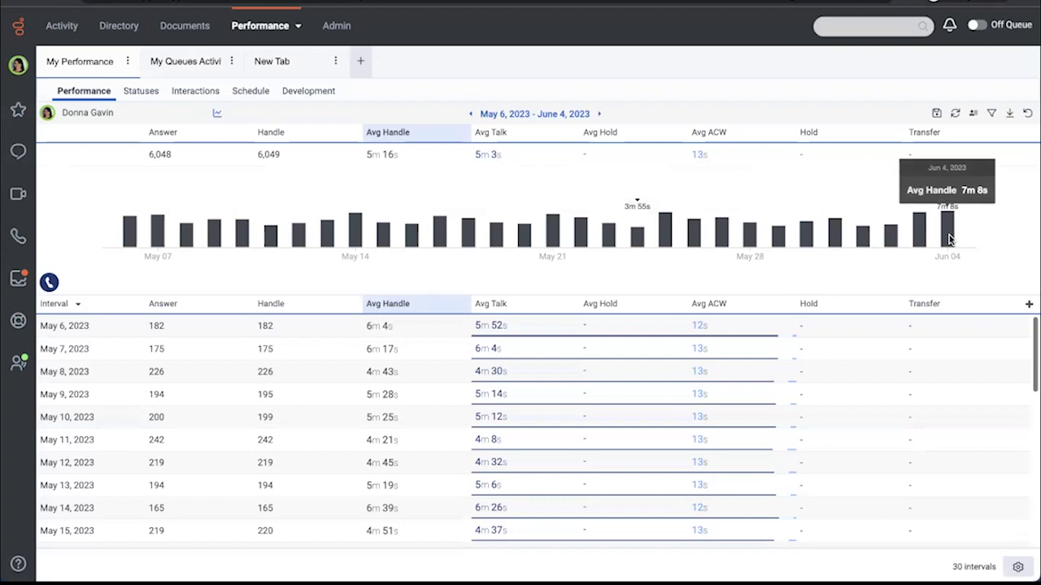
left_click(49, 282)
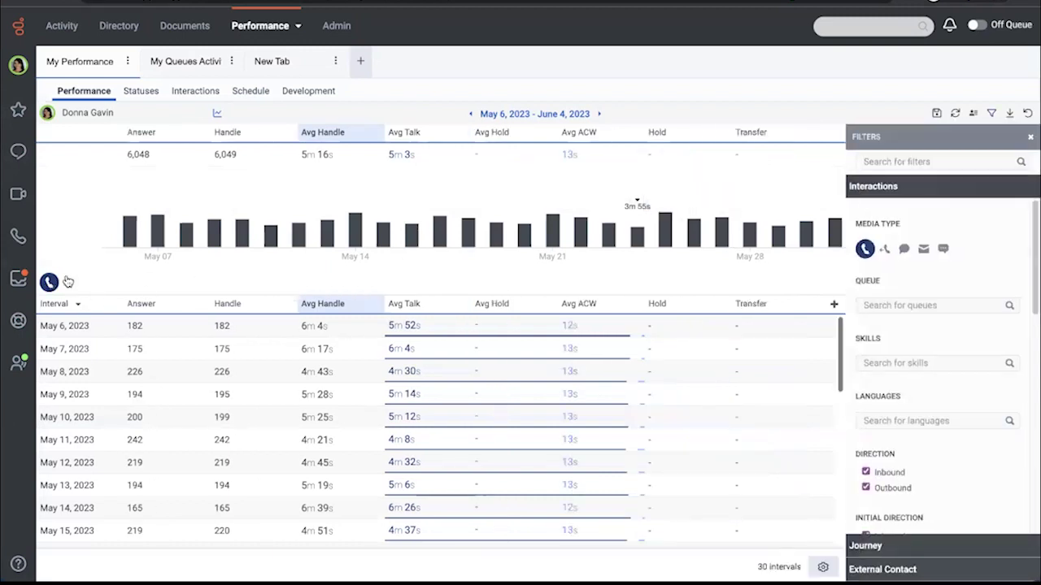
left_click(885, 250)
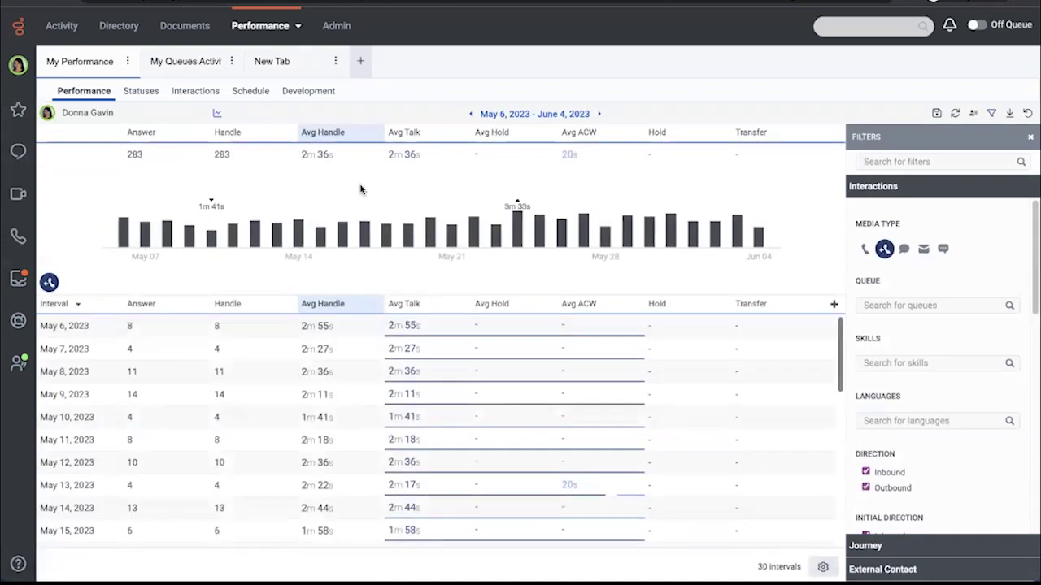
left_click(865, 249)
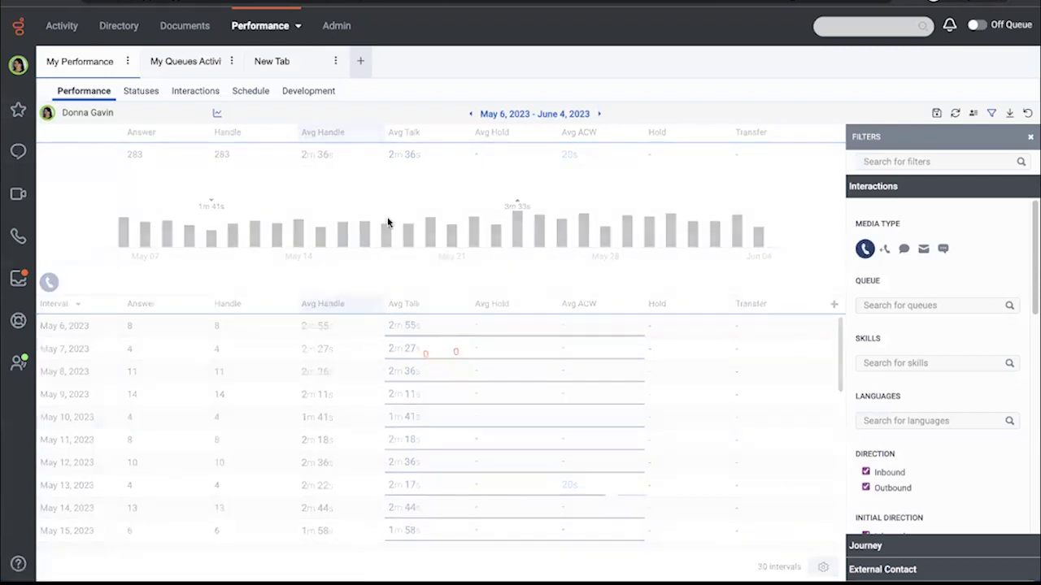
left_click(1030, 138)
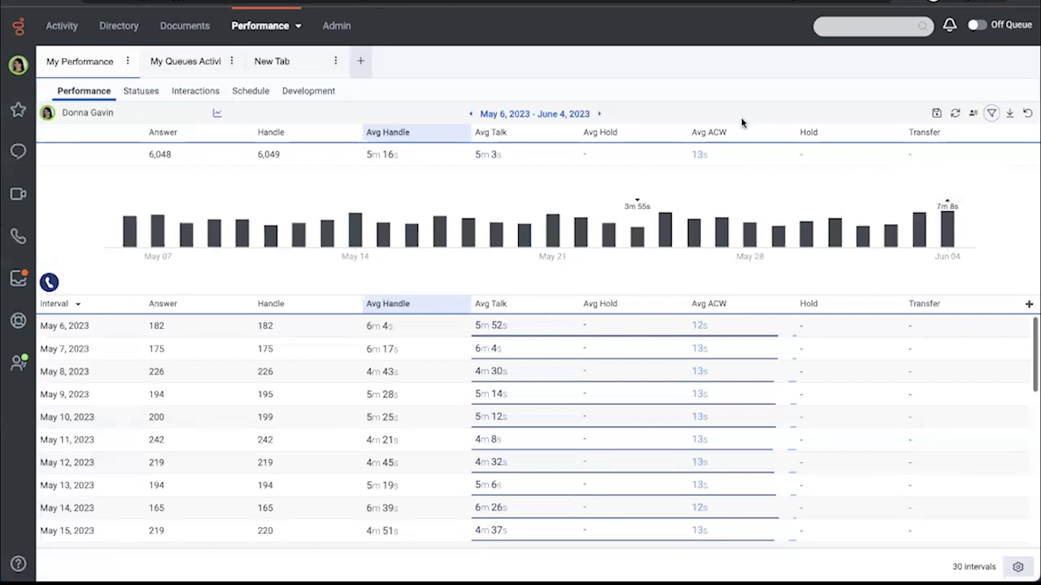
Switch the date range to Previous 3 months and review March–May 2023 week by week.
left_click(550, 115)
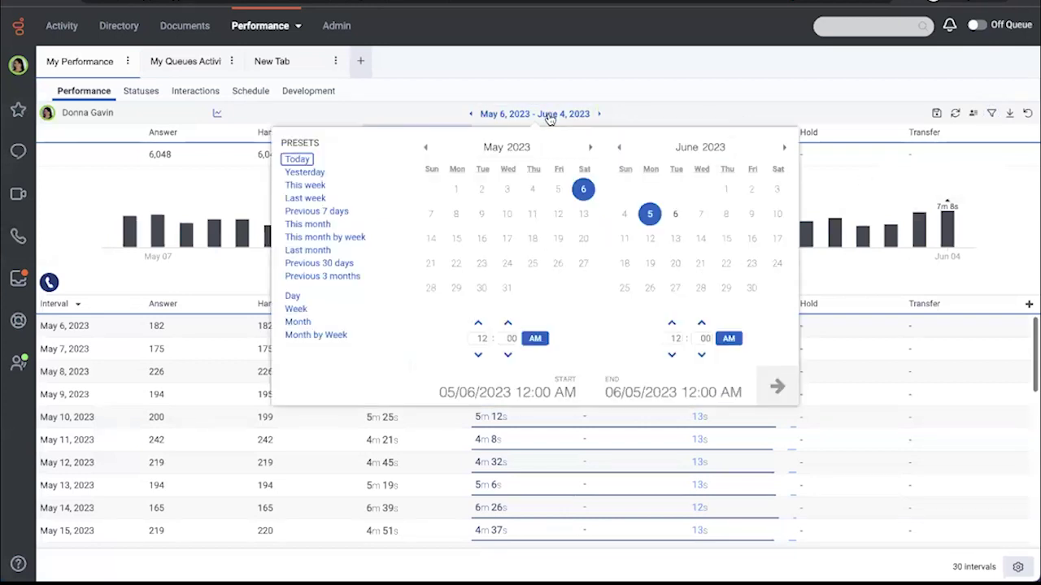
left_click(322, 276)
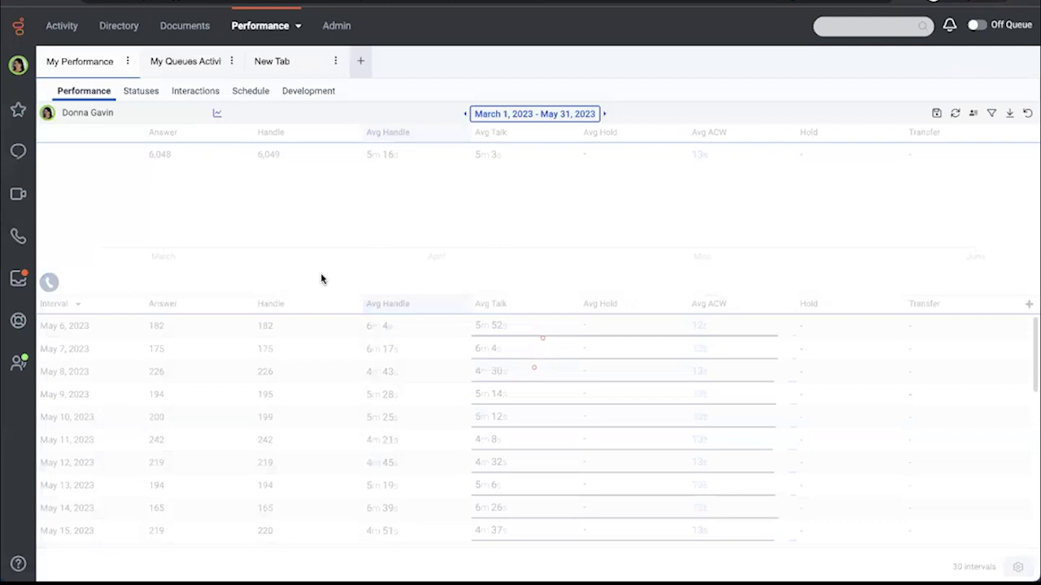
mouse_move(349, 227)
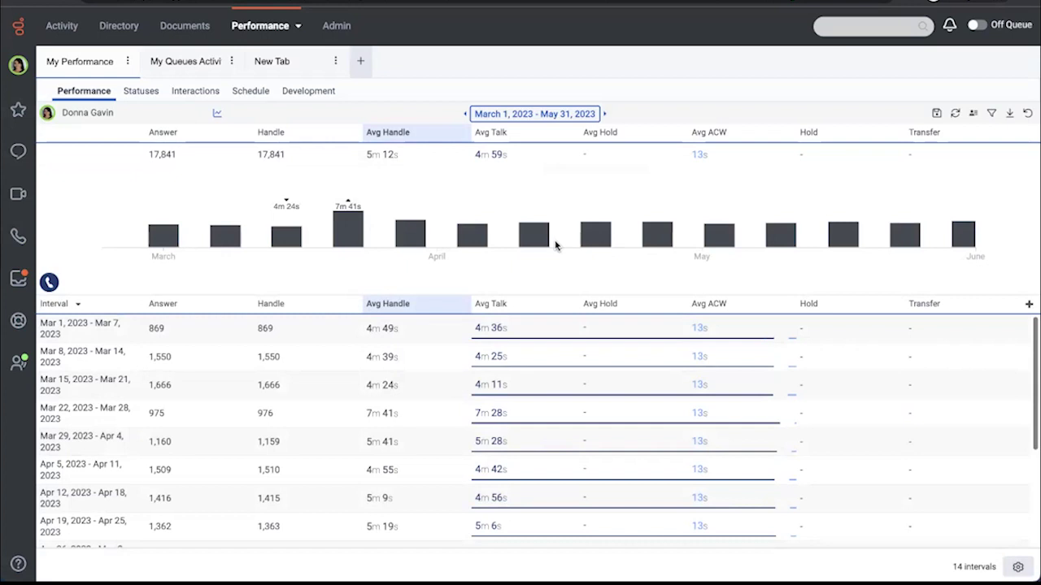
mouse_move(660, 239)
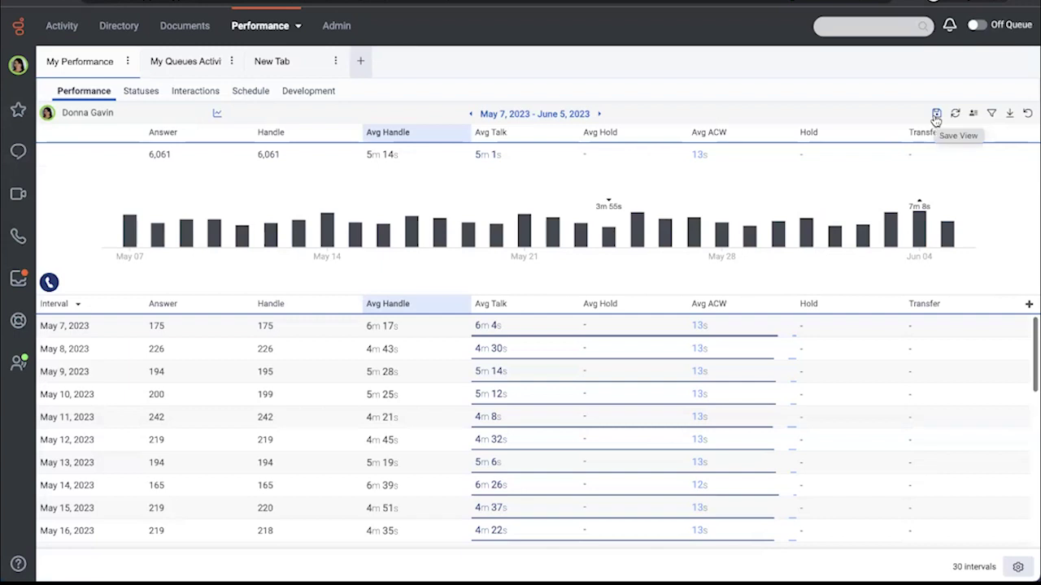
Set the range to Last month and save the view as 'My Performance Last Month' with Last Month default.
left_click(529, 115)
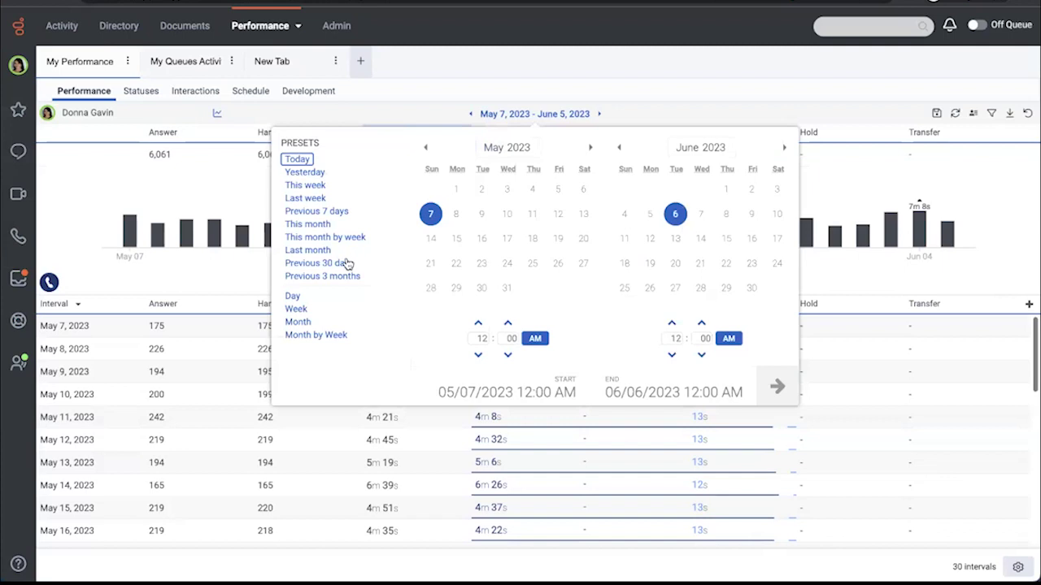
left_click(321, 252)
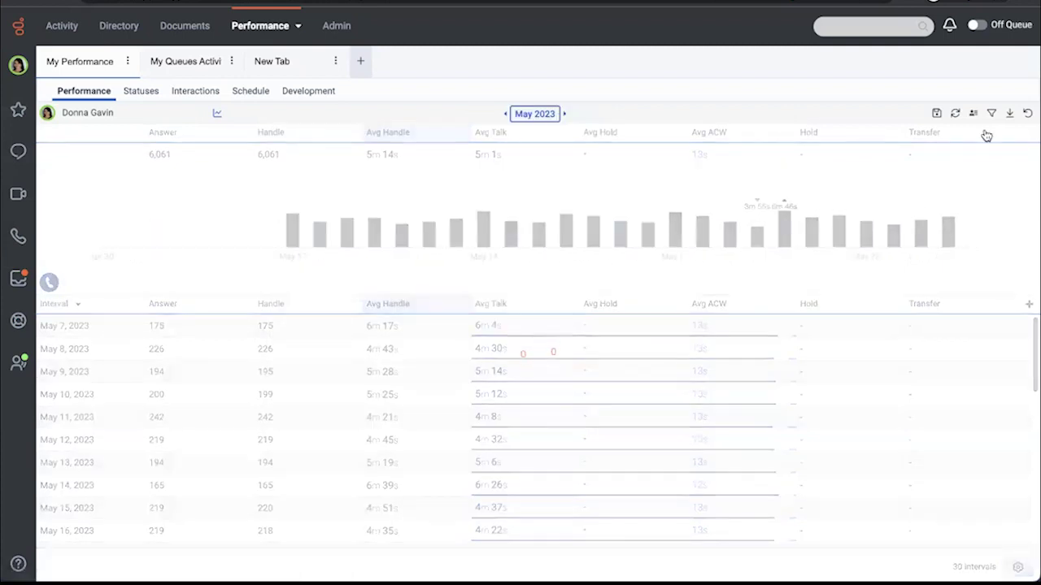
left_click(937, 114)
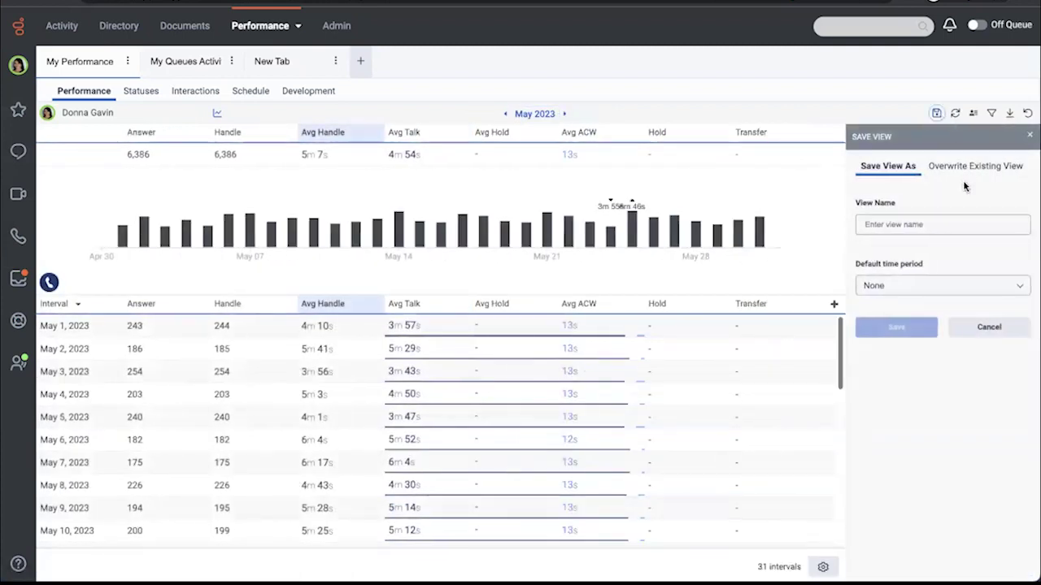
left_click(916, 222)
type("My")
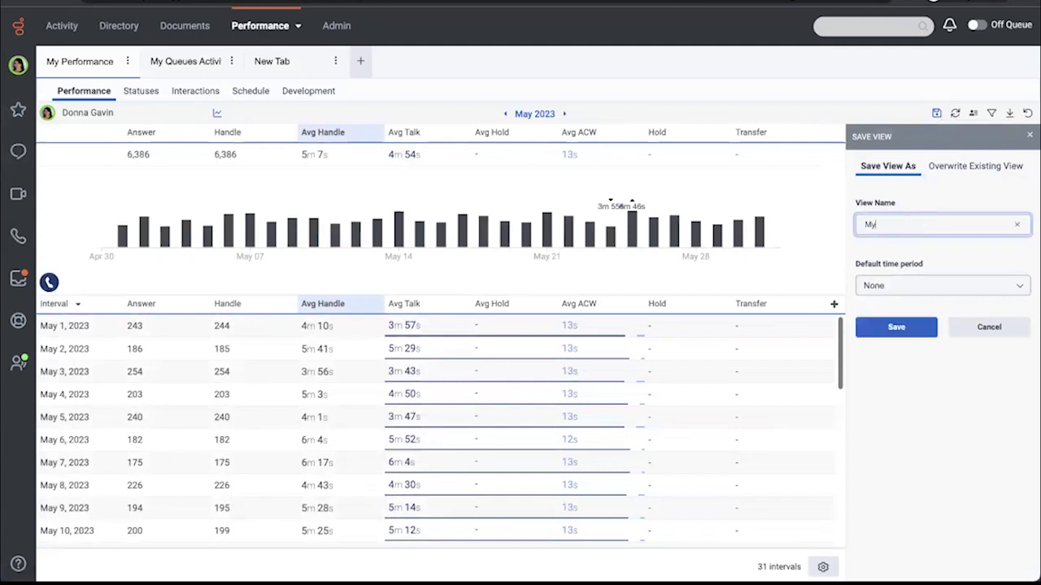
type(" Performance Last Month")
left_click(901, 291)
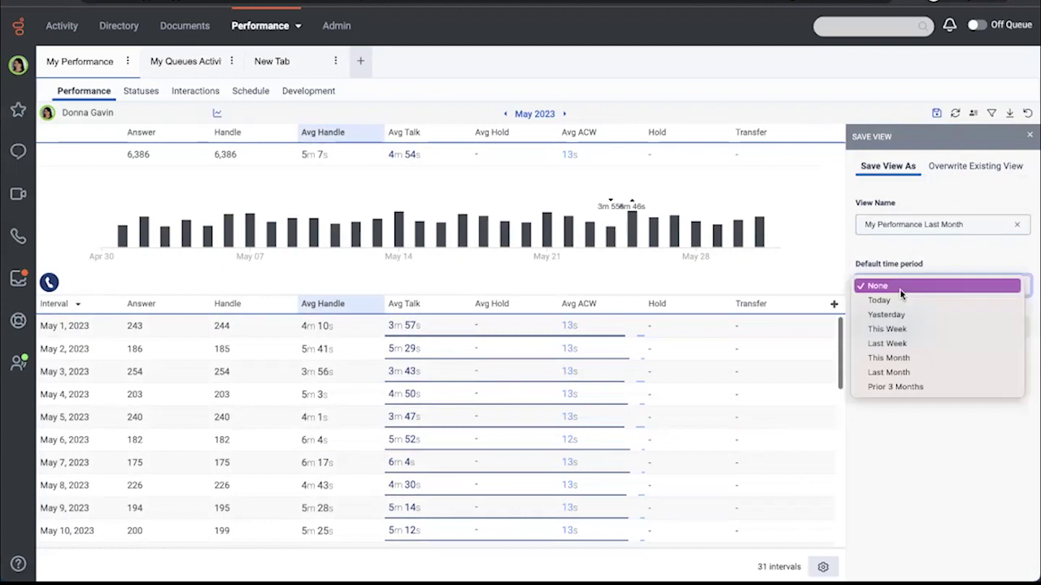
left_click(899, 372)
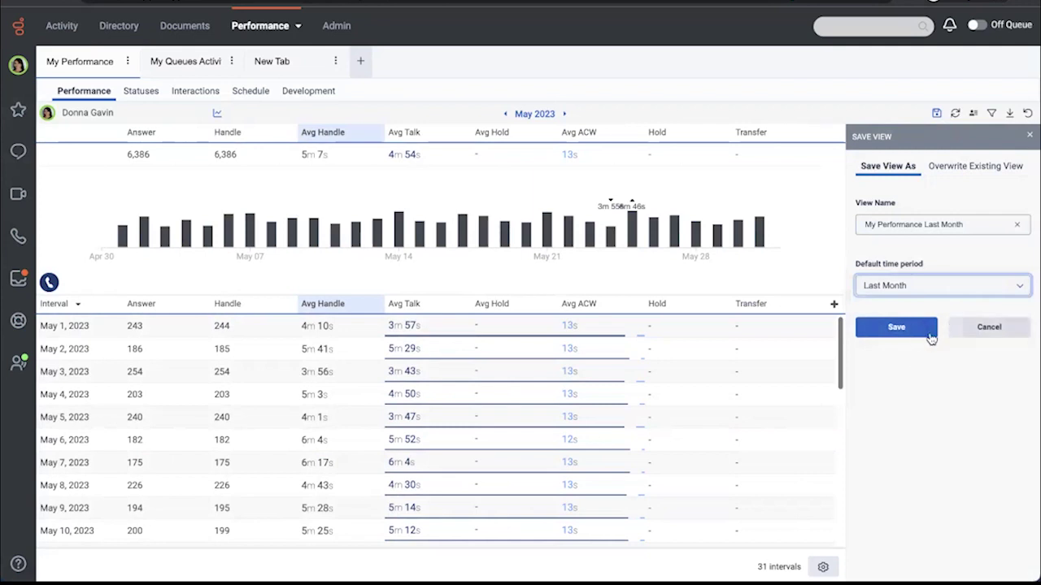
left_click(903, 329)
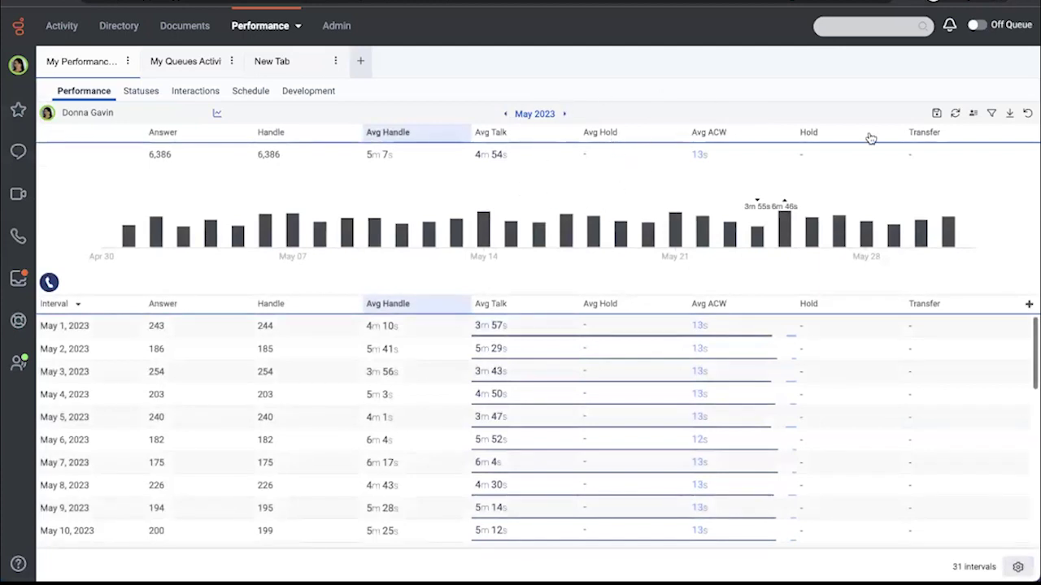
Chart the Avg ACW, Avg Talk and Avg Handle metrics in turn.
left_click(705, 134)
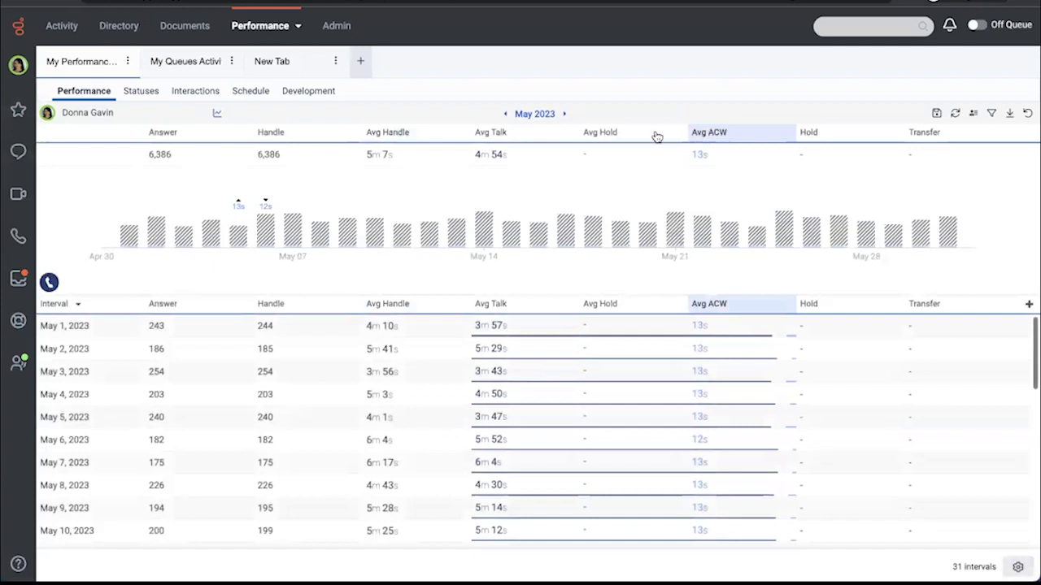
left_click(493, 133)
left_click(391, 137)
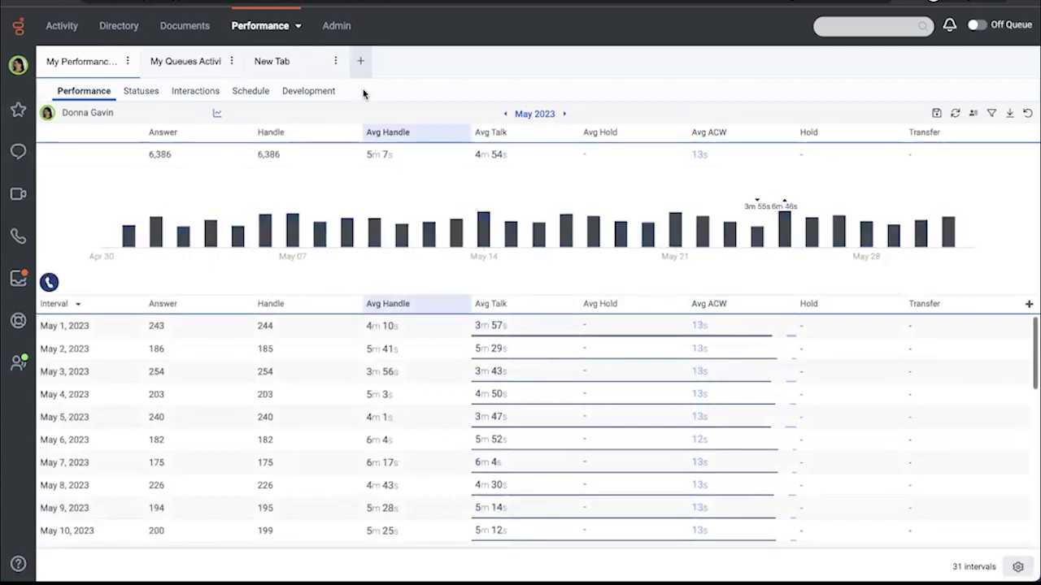
Close the original My Performance tab, reopen 'My Performance Last Month' and chart Avg Talk.
left_click(278, 65)
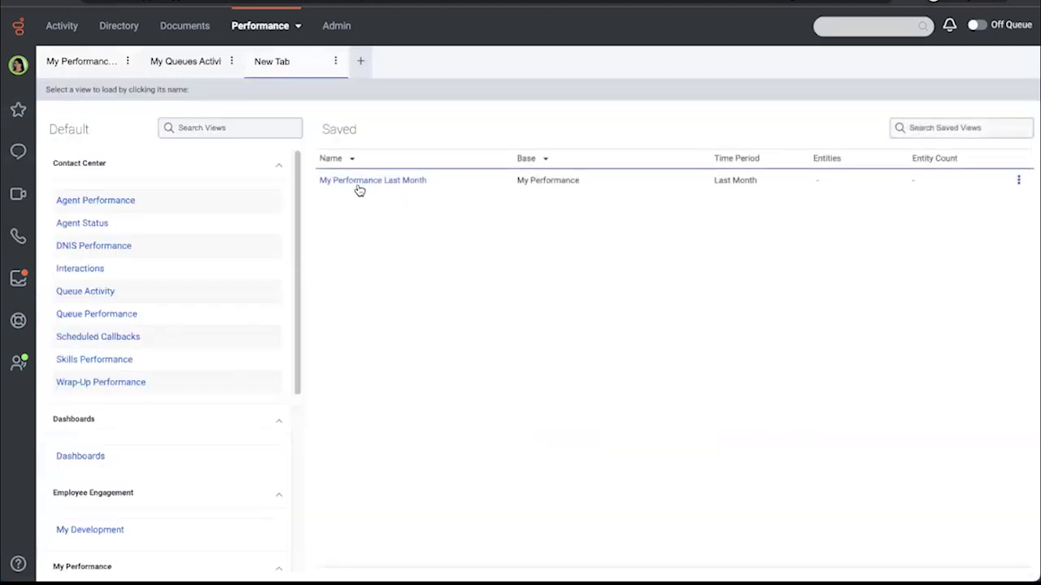
left_click(128, 62)
left_click(139, 116)
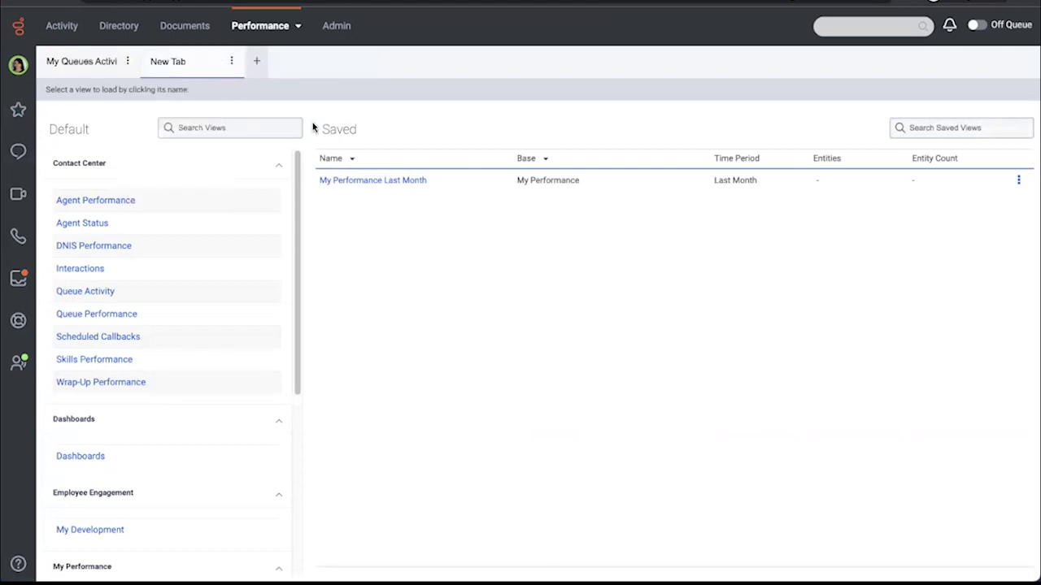
left_click(397, 184)
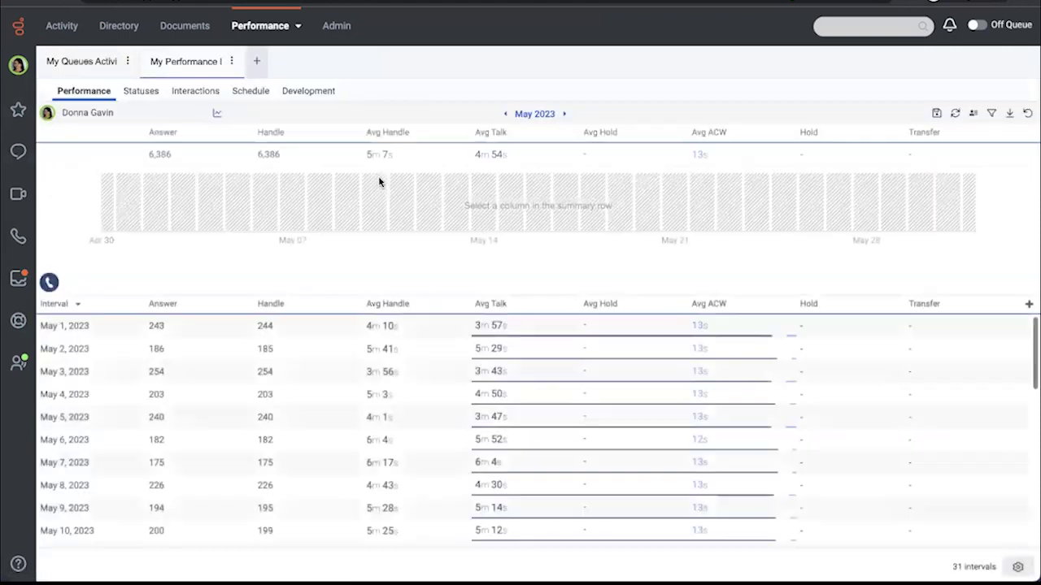
left_click(479, 136)
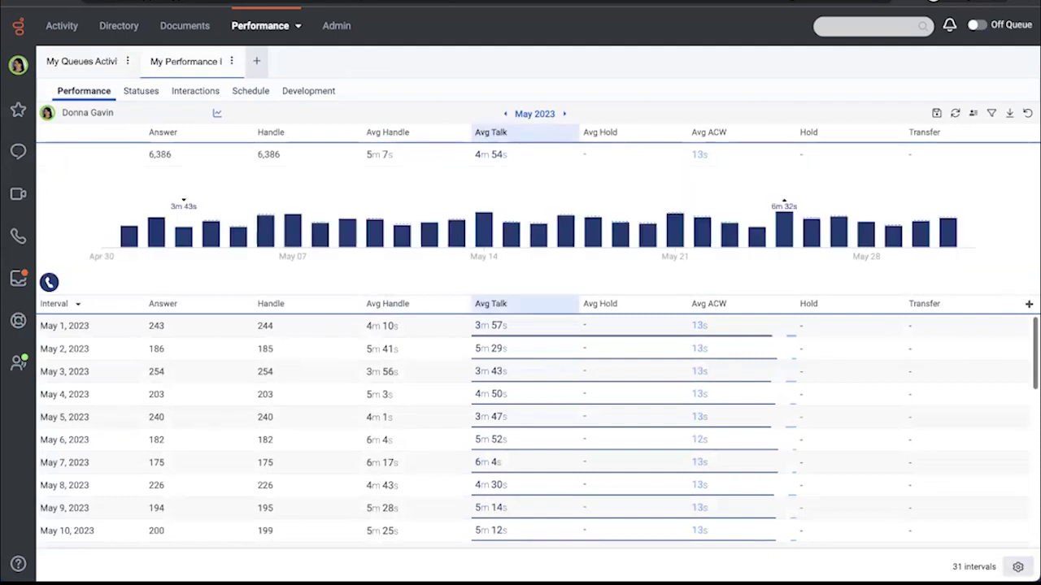